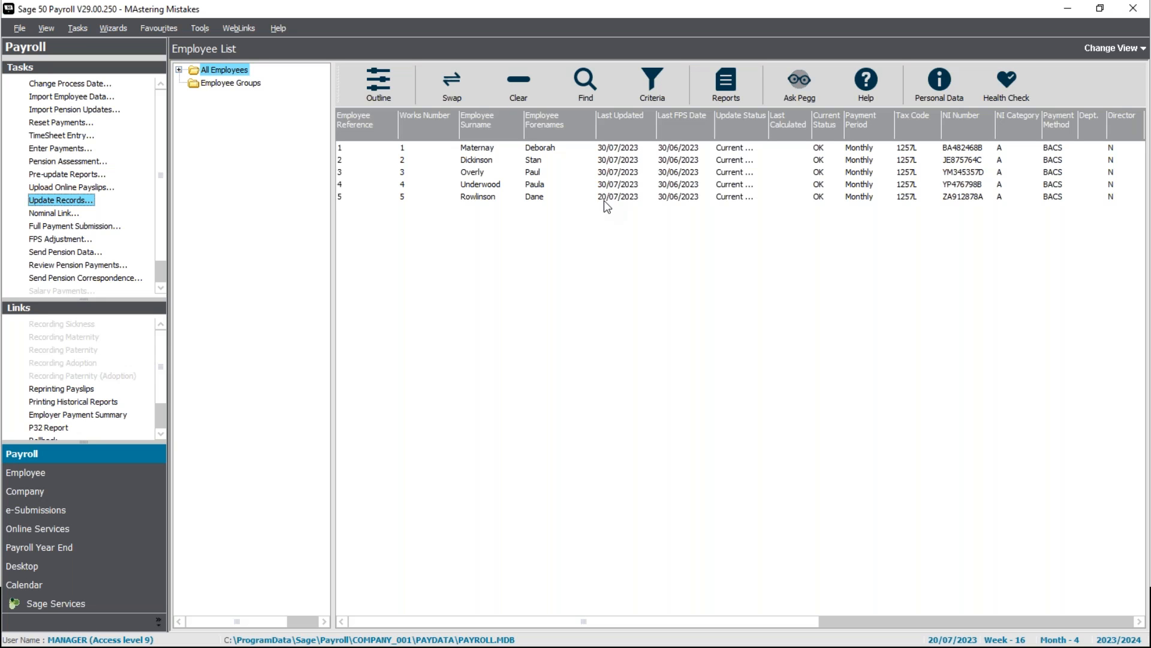
Restore the Data Files from the backup July pre update.001 in the Error corrections folder
click(20, 28)
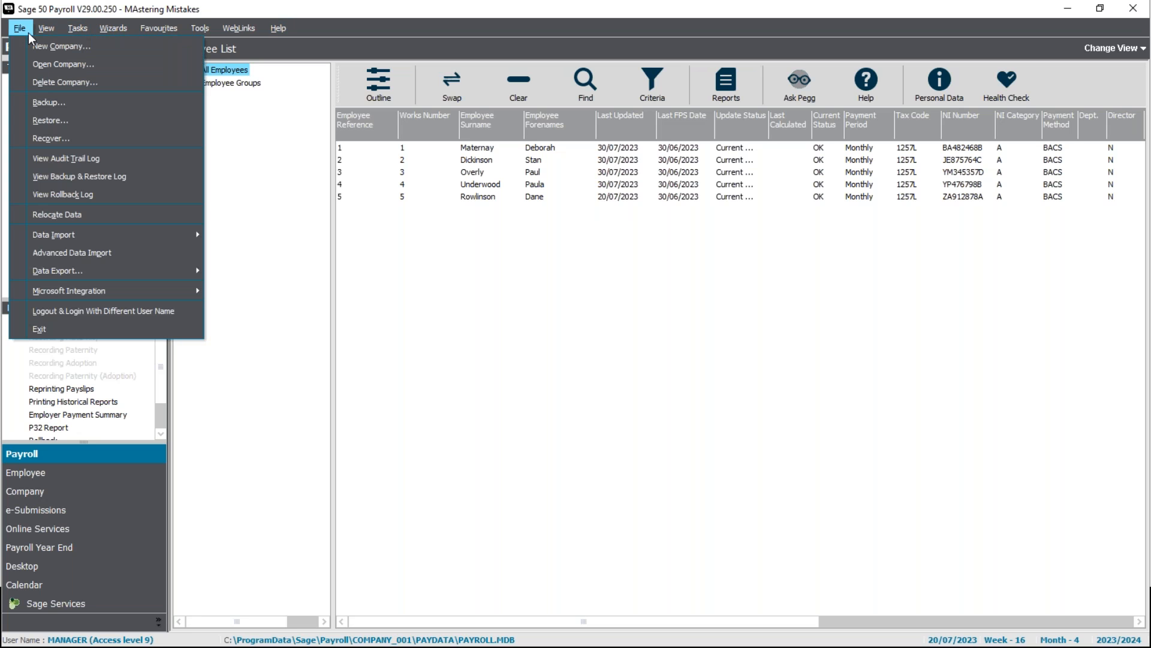
click(50, 120)
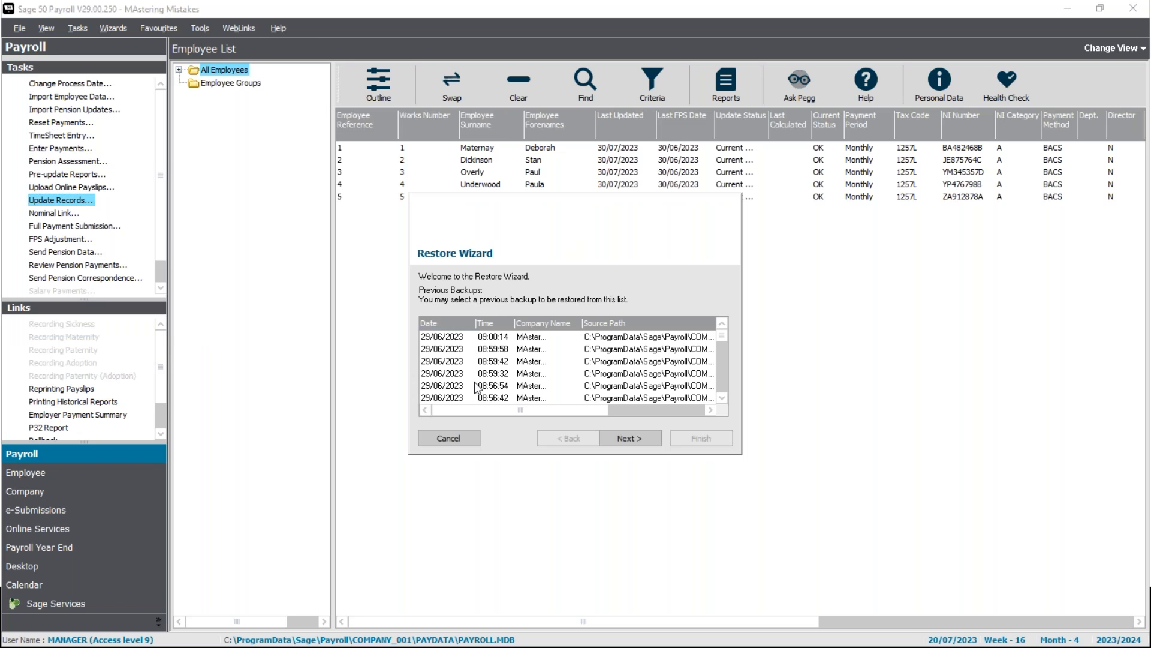
click(628, 438)
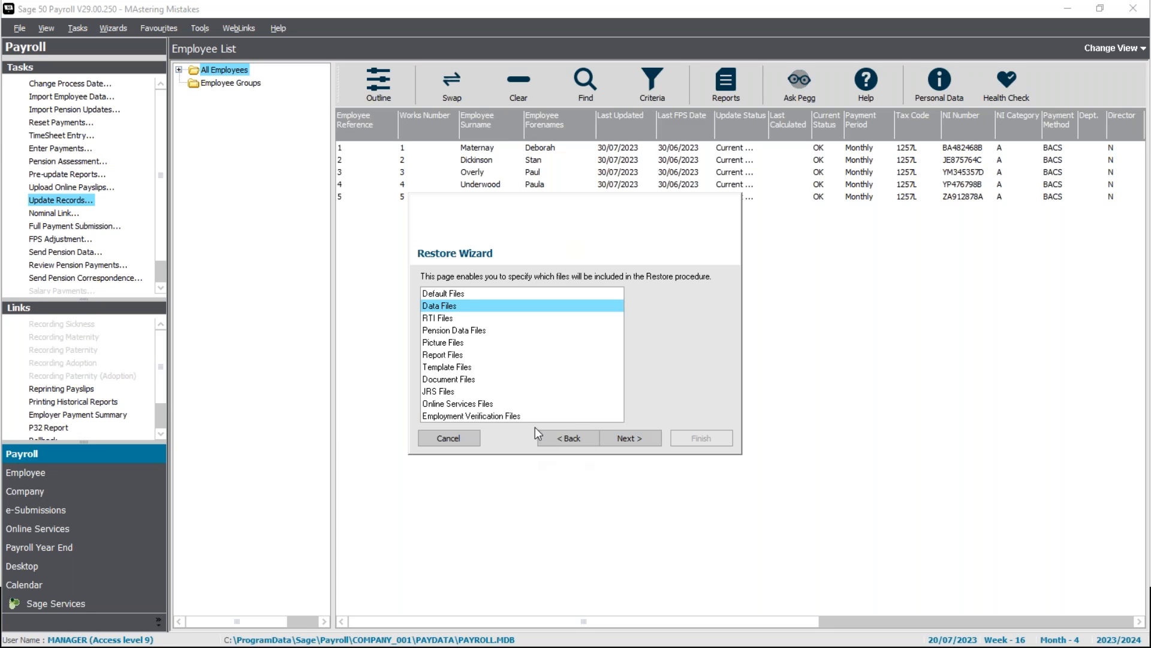
click(641, 440)
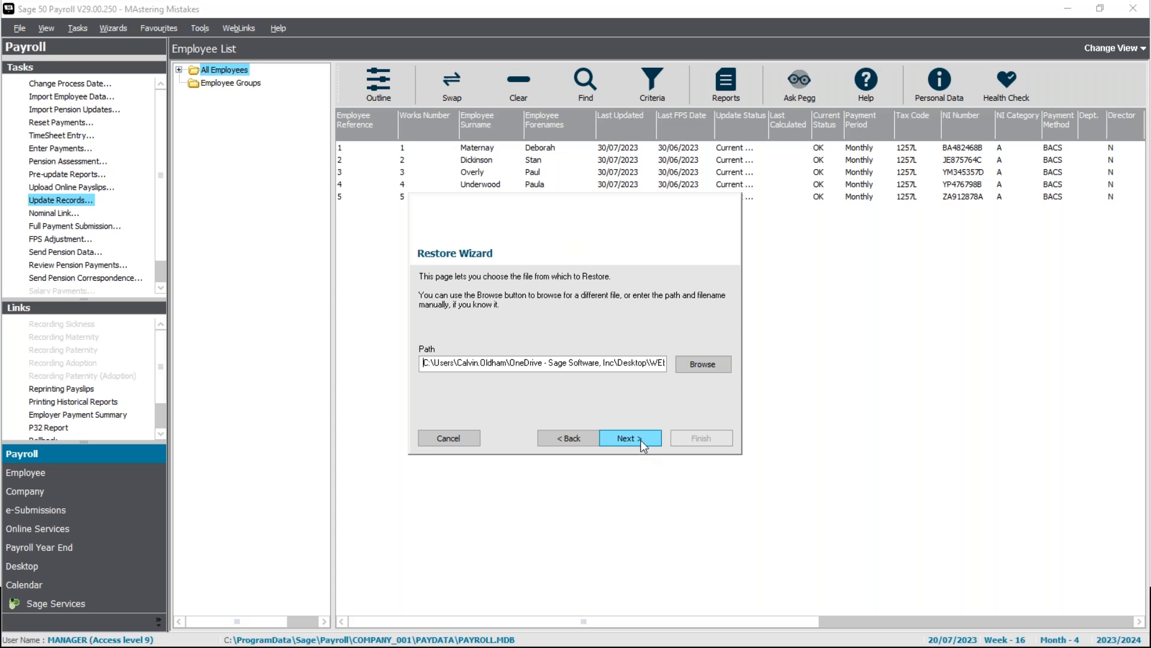
click(703, 364)
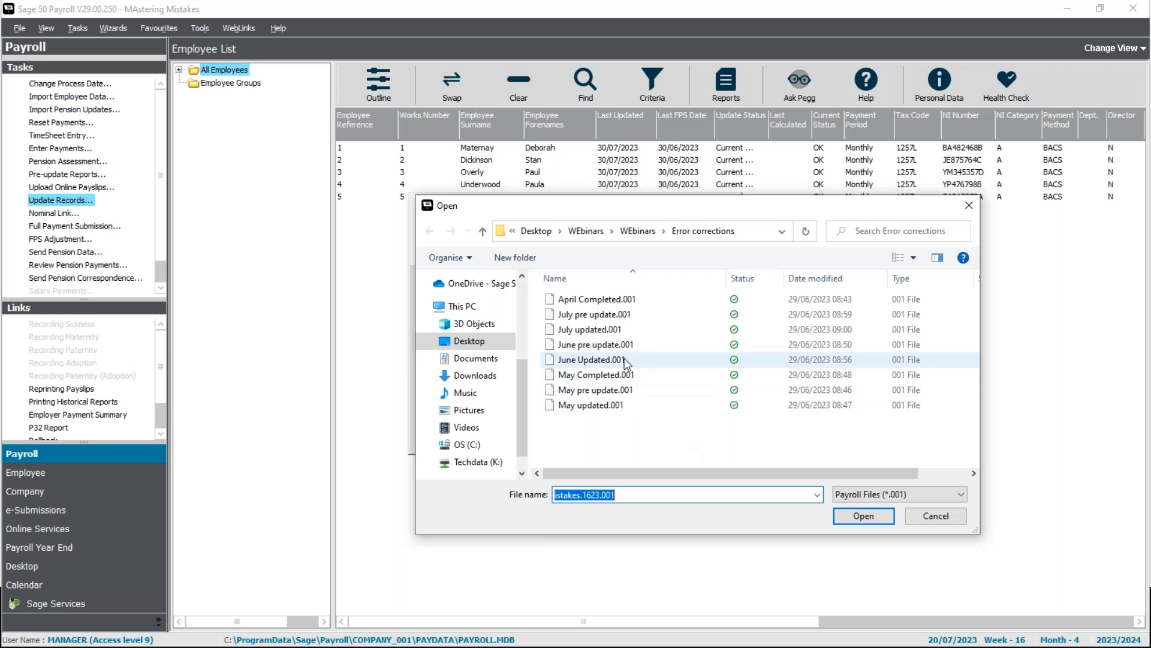
click(607, 318)
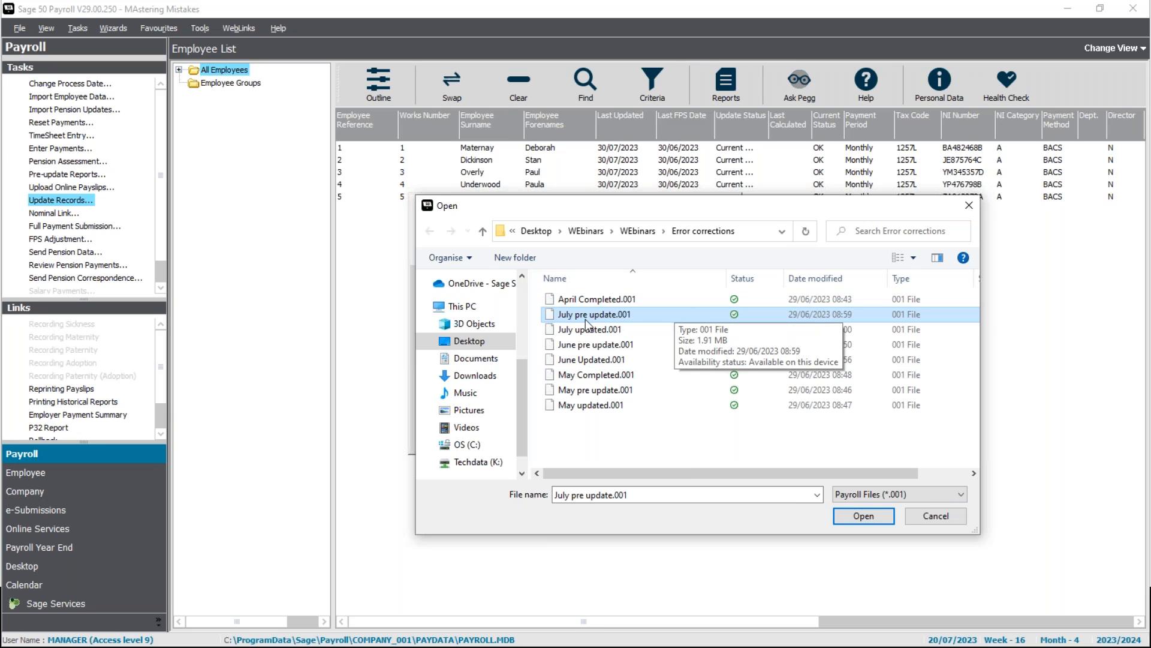
click(856, 516)
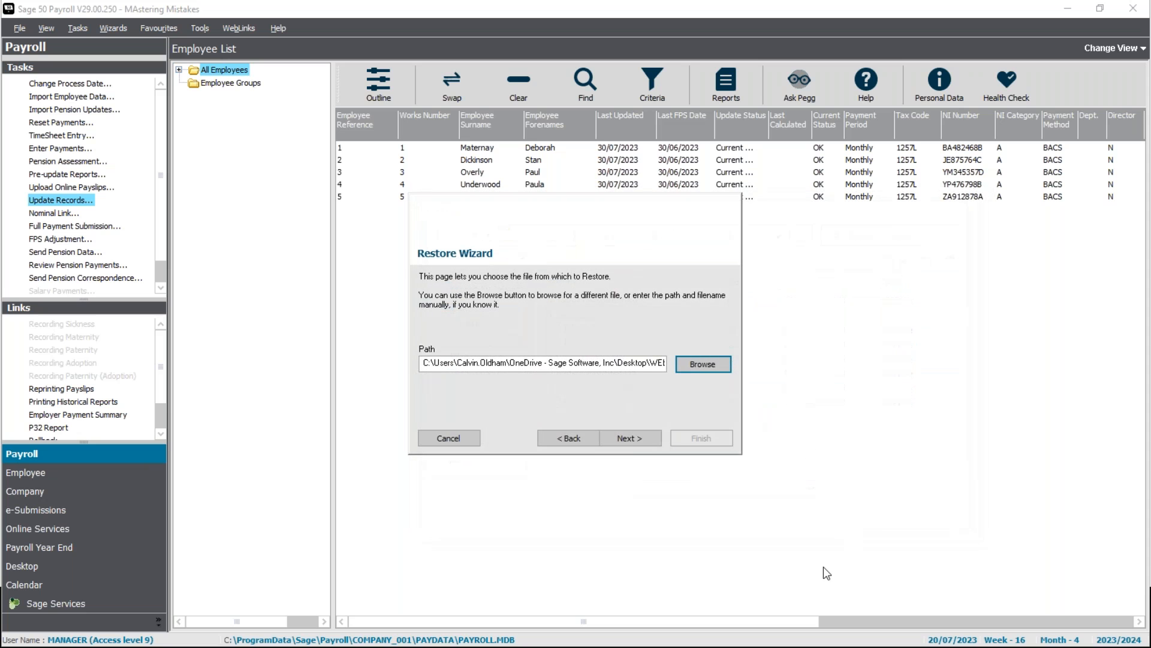
click(630, 439)
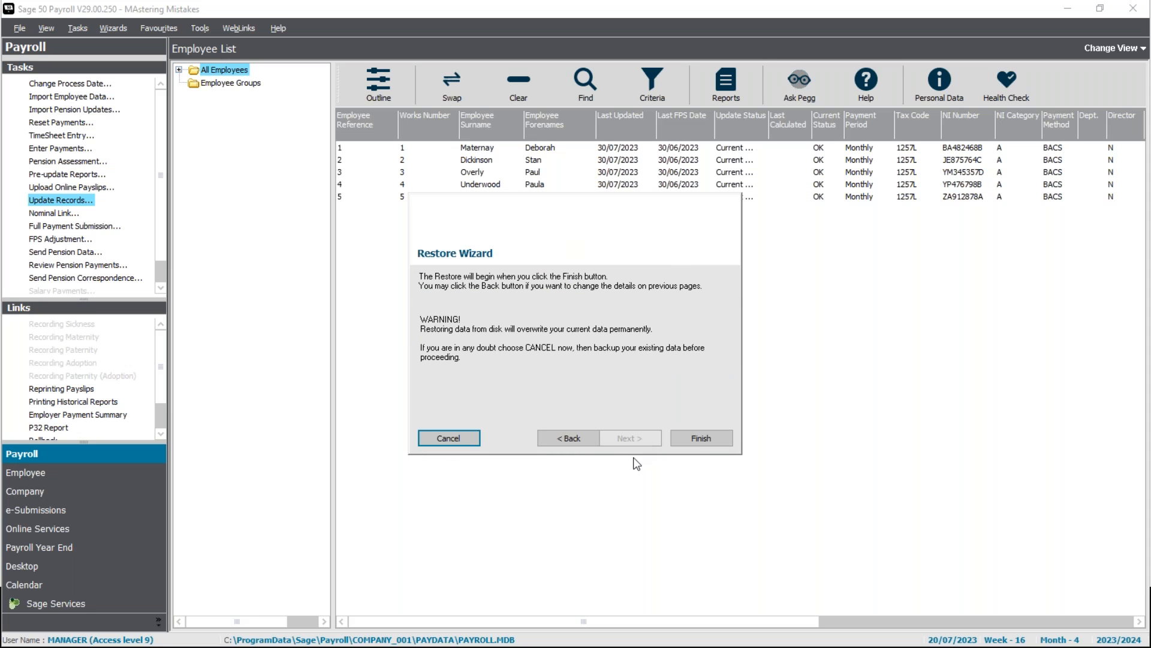
click(701, 438)
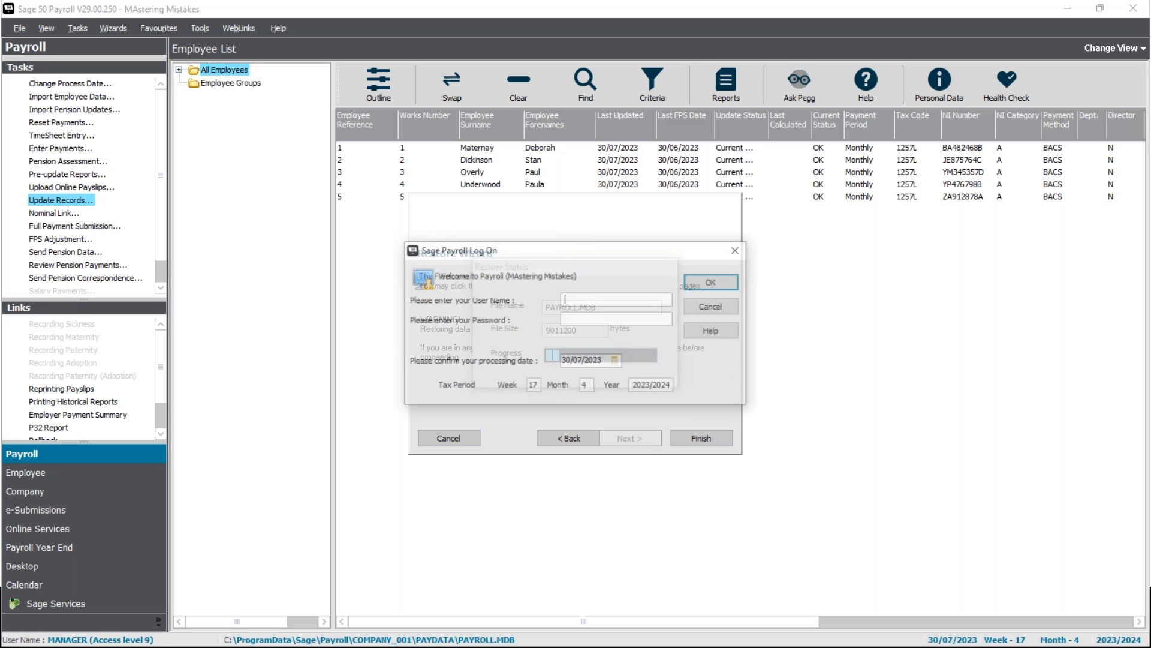
Log on to the restored company as Manager with the account password, keeping the processing date 30/07/2023, and dismiss the advice message
text(Manager)
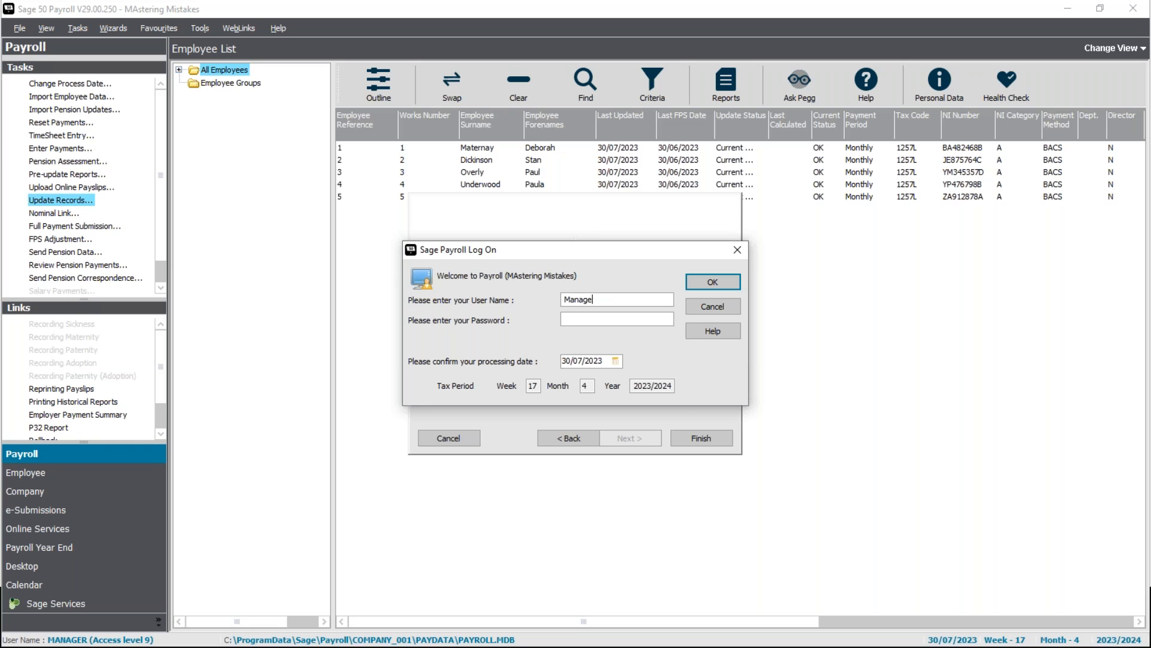
key(Tab)
text(**)
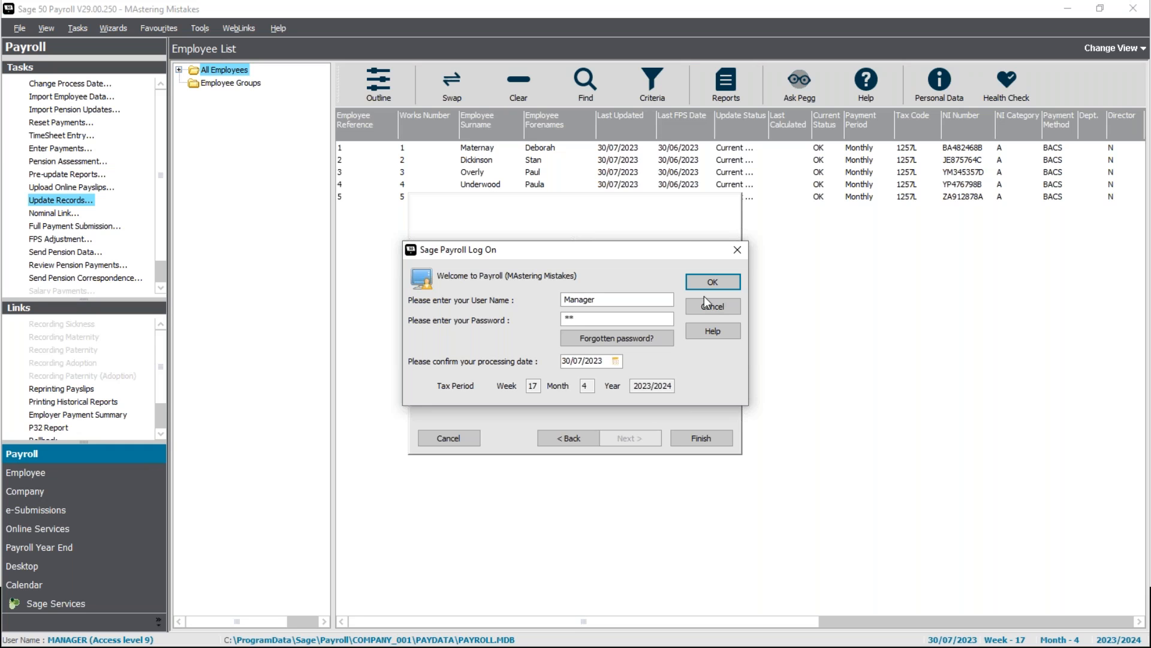
key(Return)
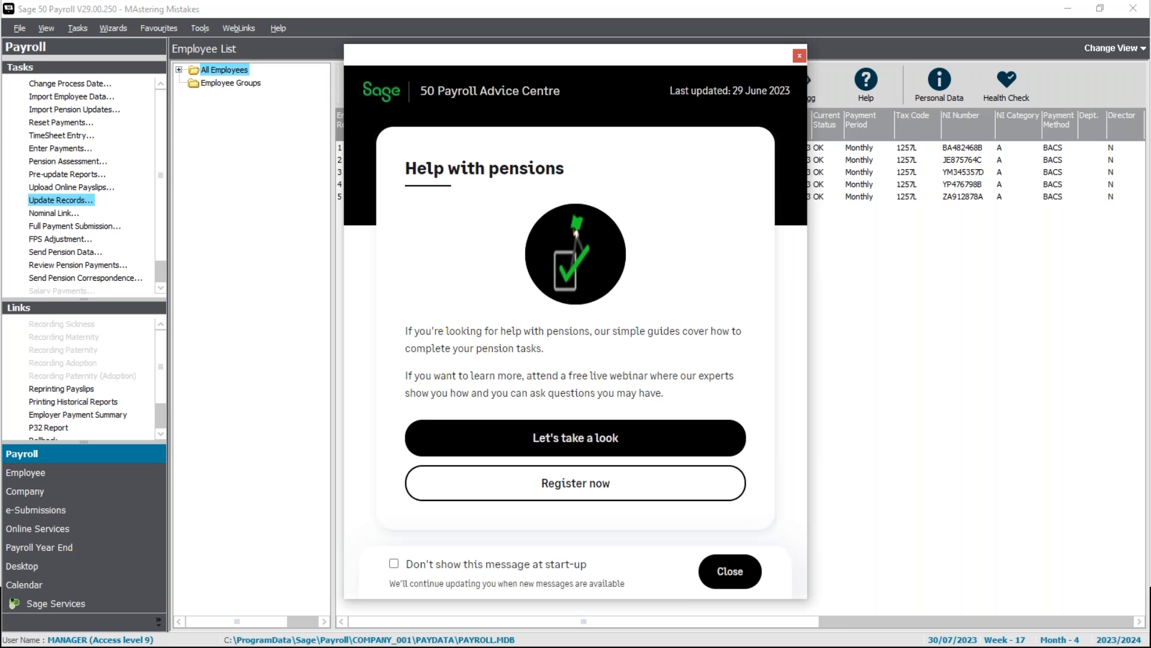
click(800, 56)
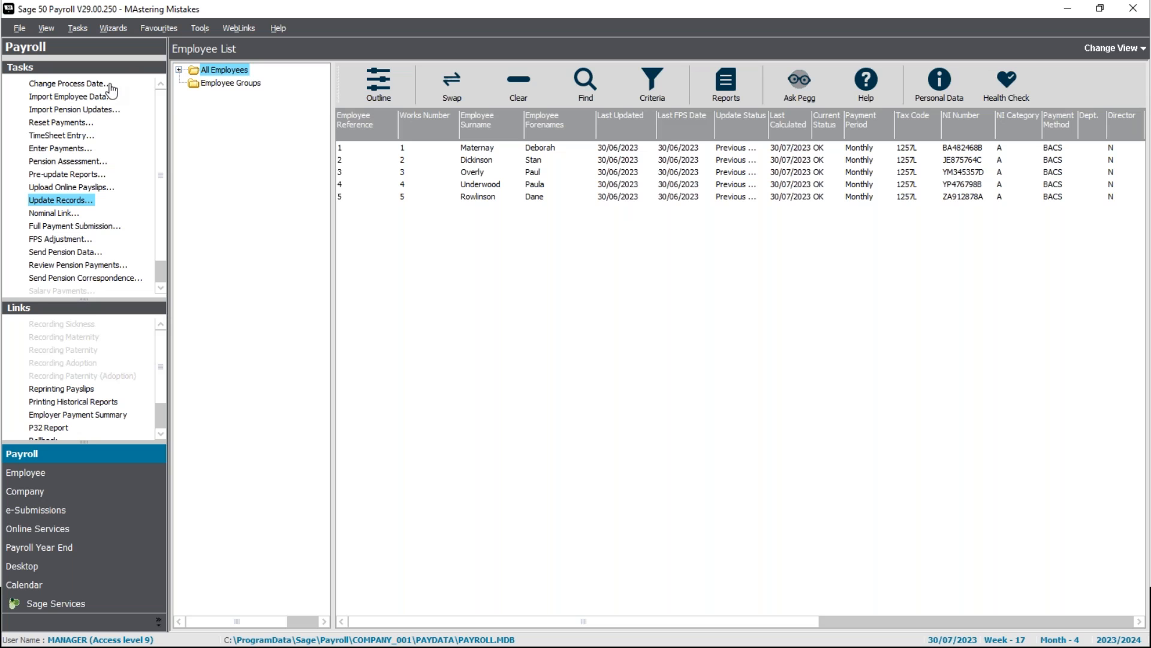
Start payment entry for all employees, review the payment summary for employee 1 and save that record
click(462, 85)
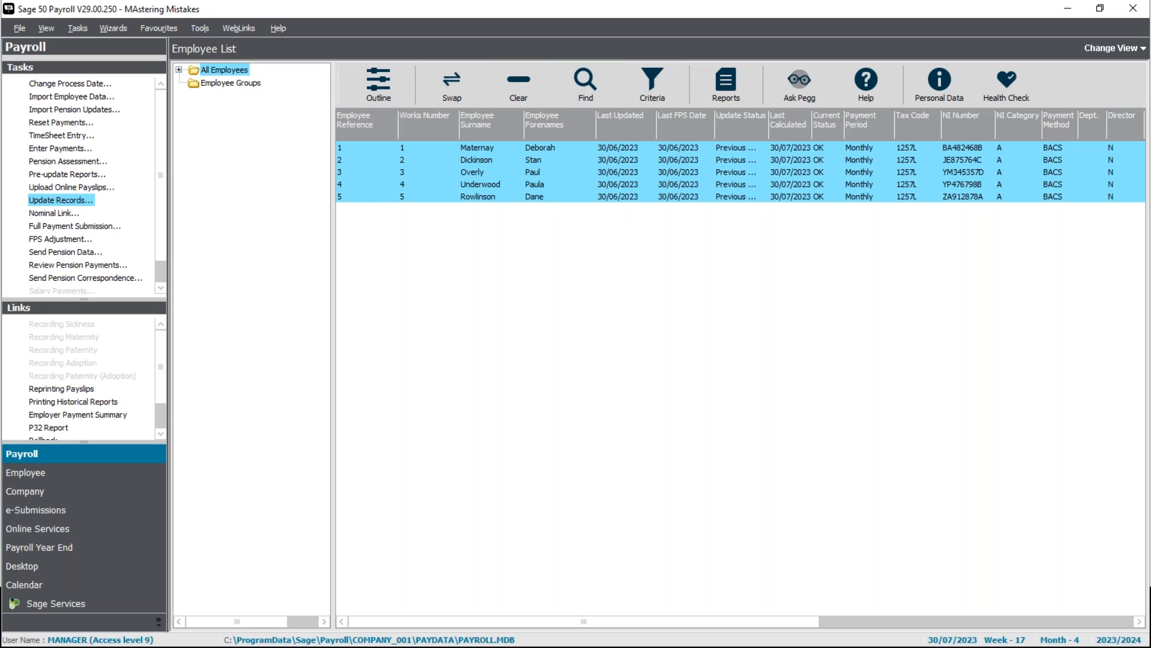
click(68, 148)
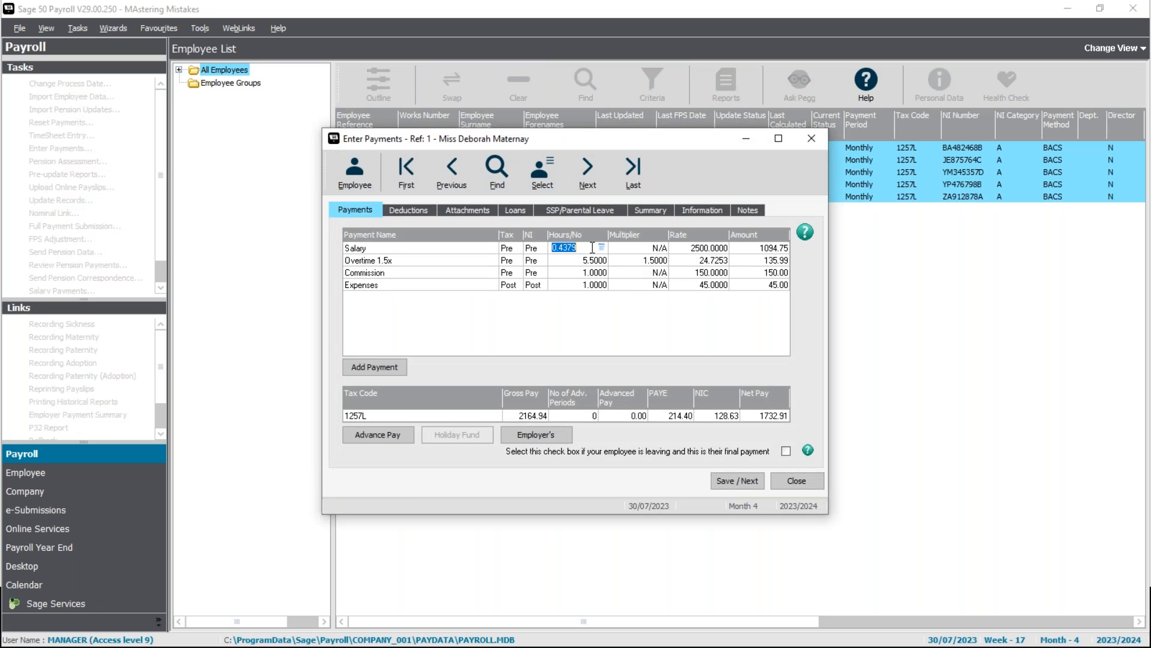
click(637, 209)
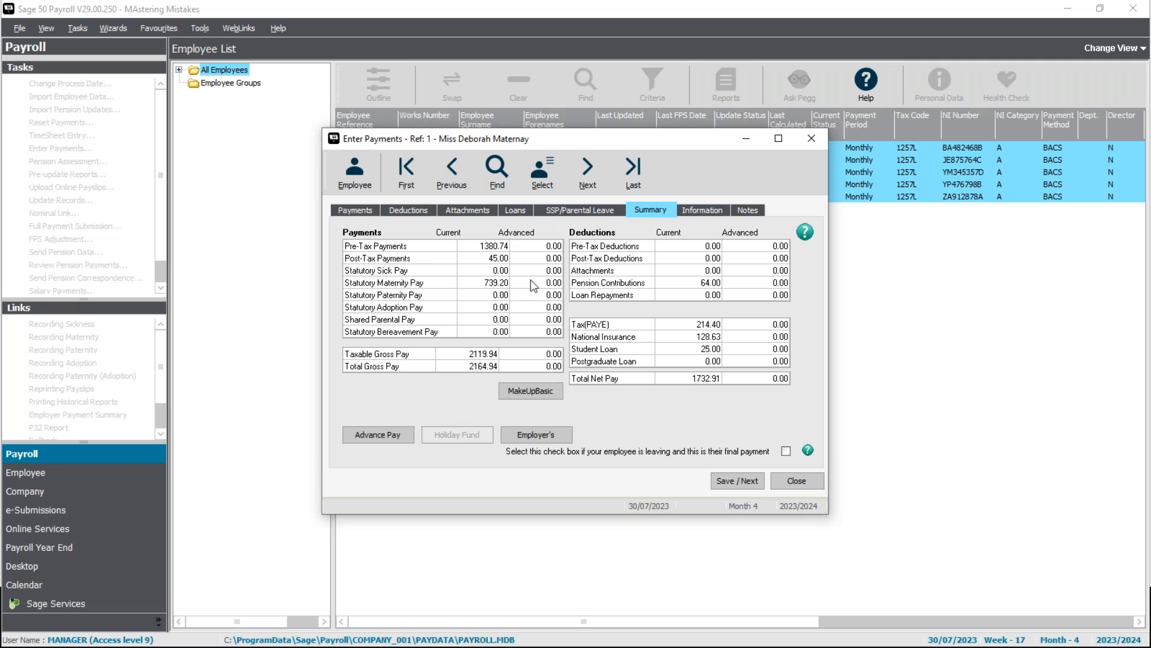
click(370, 209)
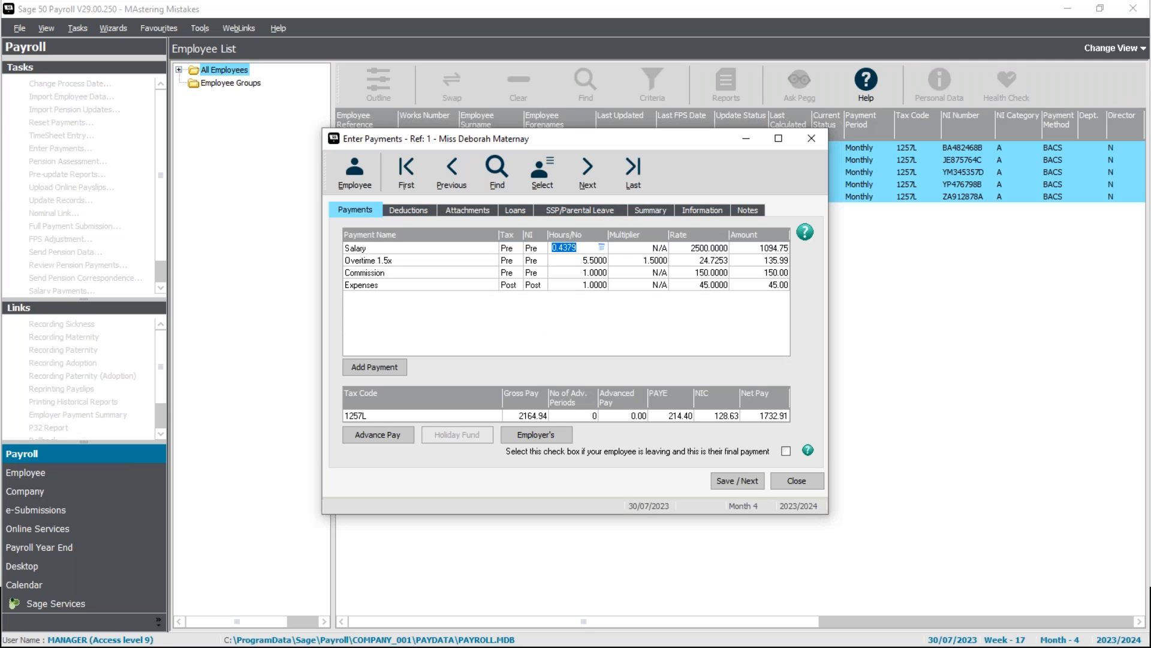
click(738, 480)
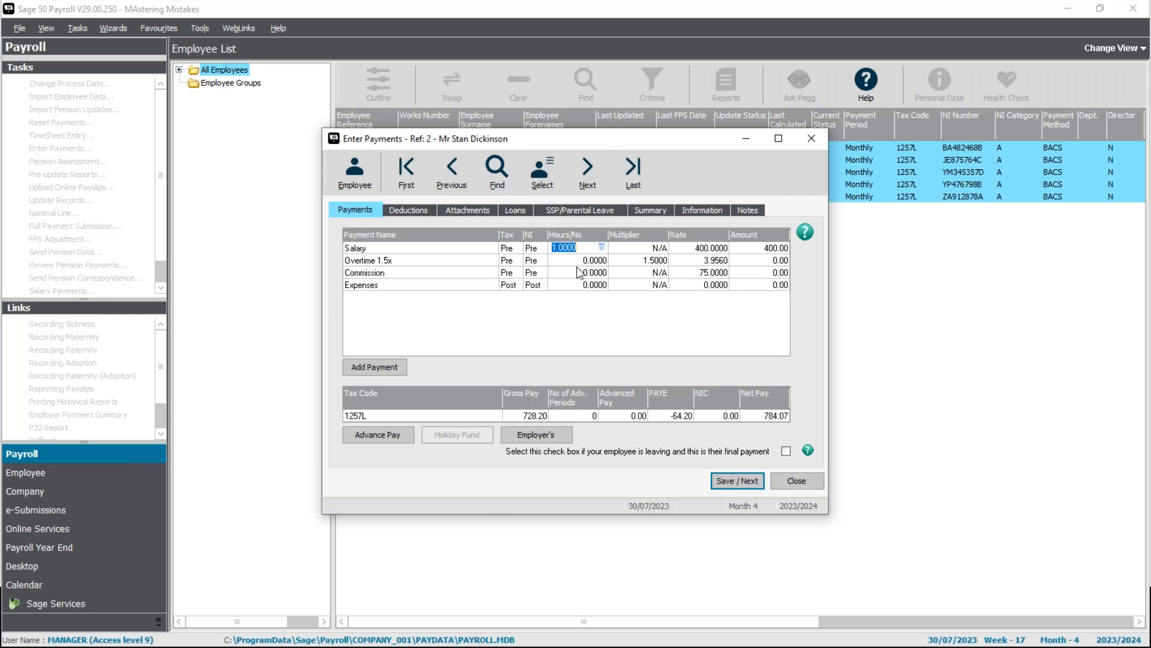
Review employee 2's SSP calendar and summary, set the Salary Hours/No to 0 and save the record
click(605, 211)
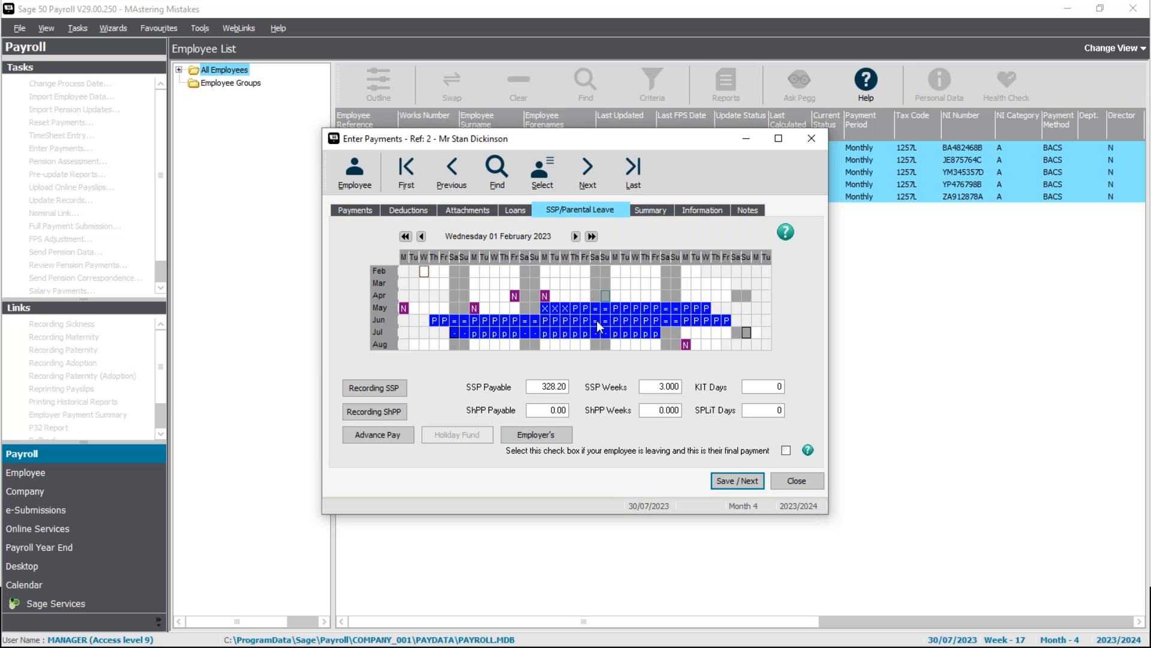
click(651, 209)
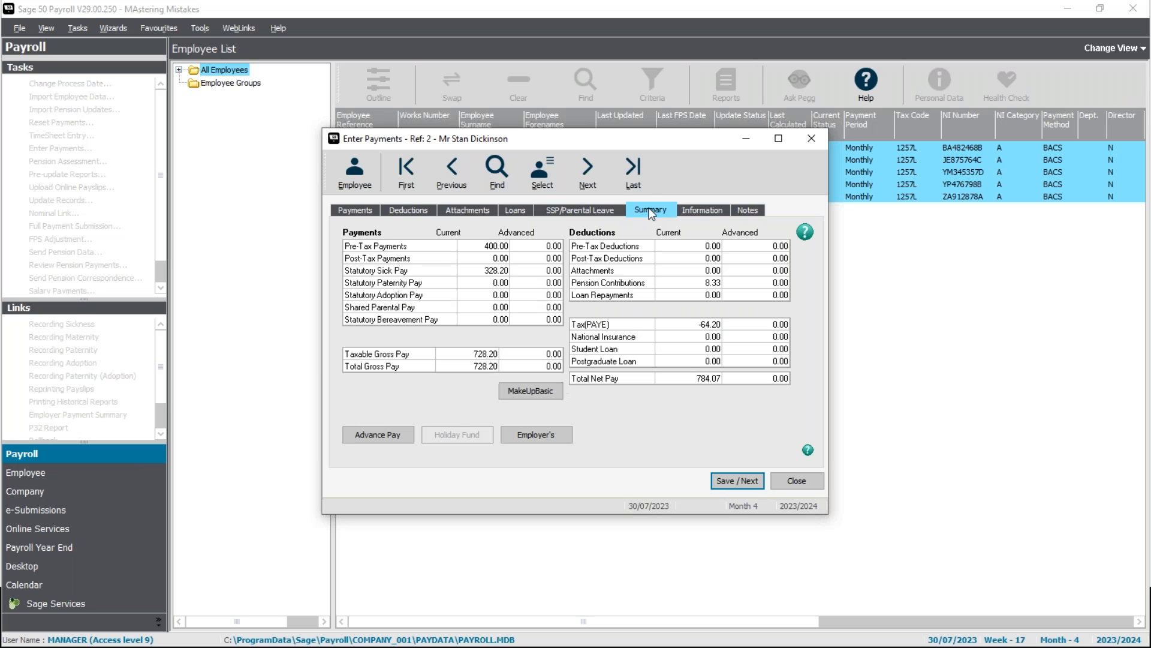
click(355, 210)
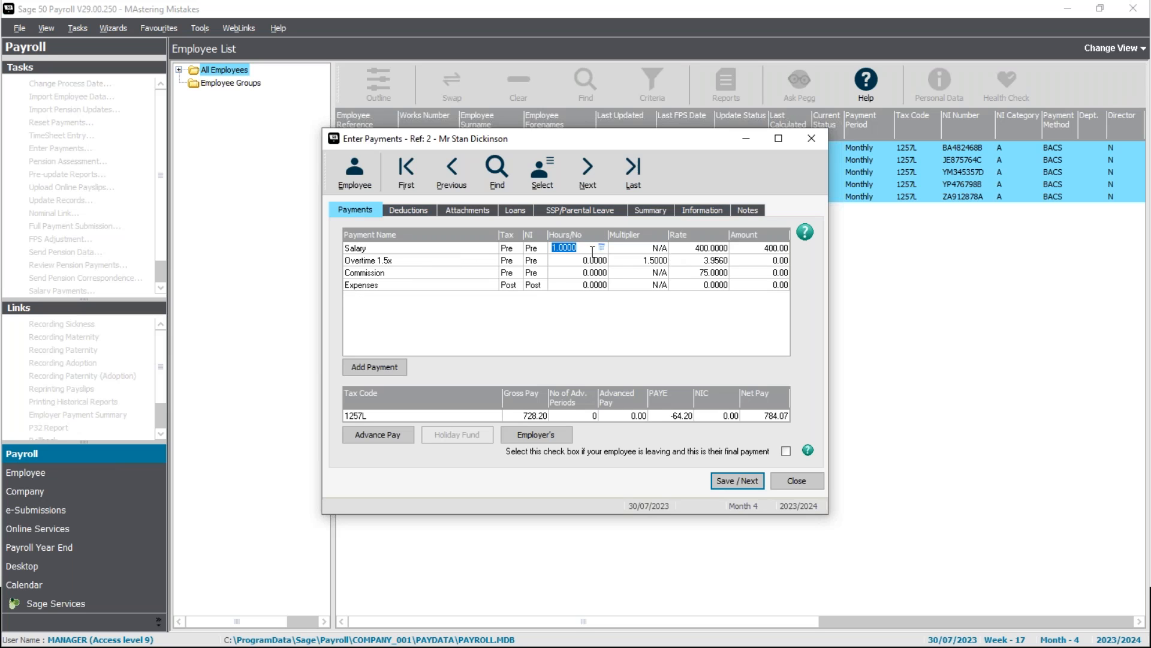
text(0)
click(403, 211)
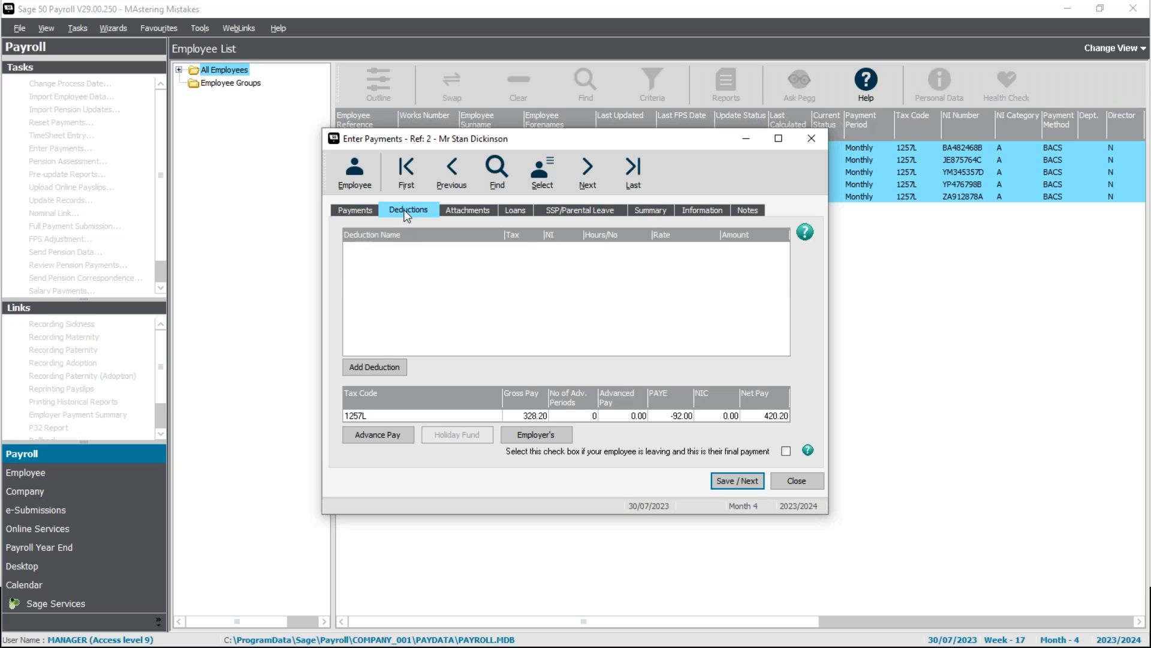
click(368, 210)
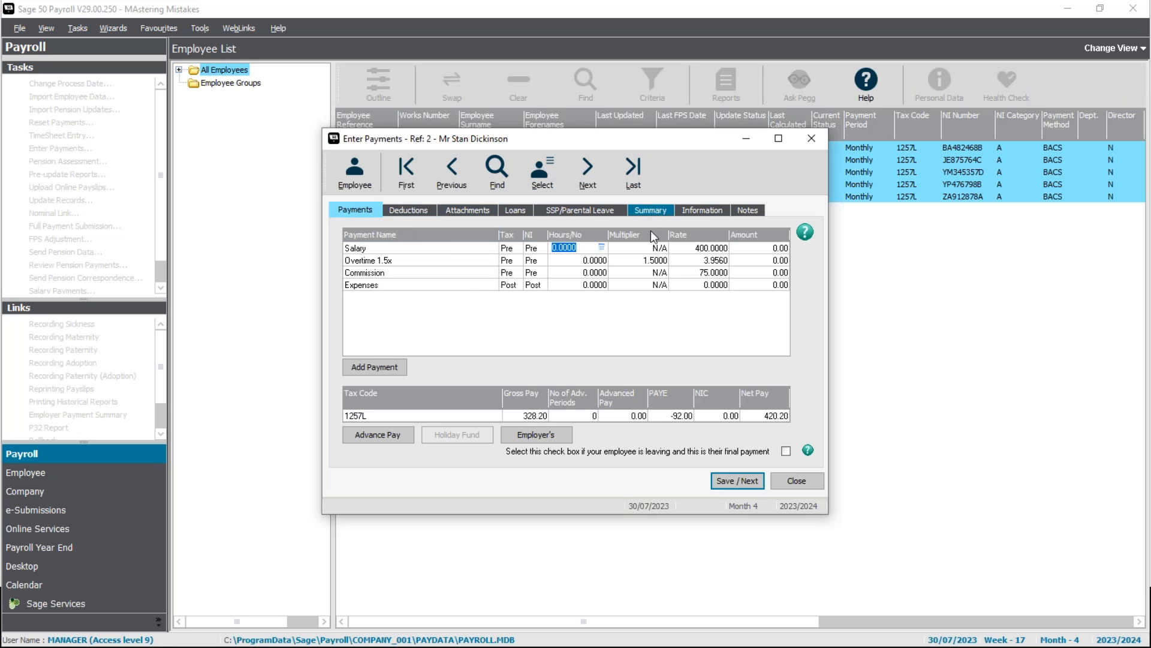
key(Return)
click(681, 371)
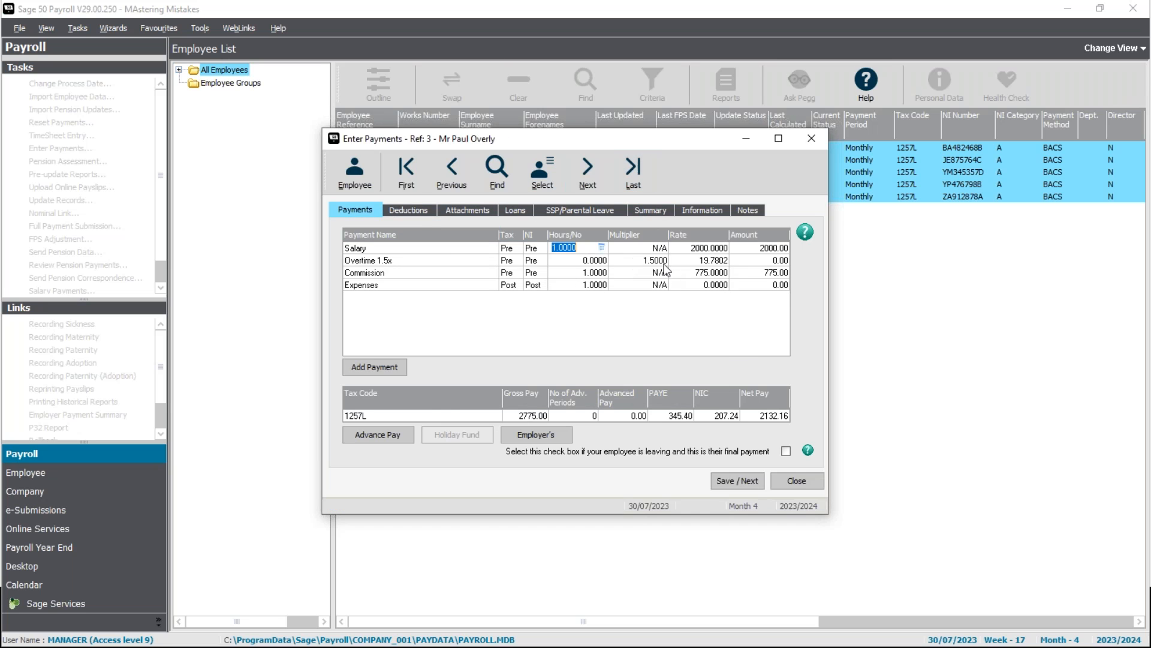
Save the payments for employees 3 and 4 as they are and finish payment entry
click(744, 481)
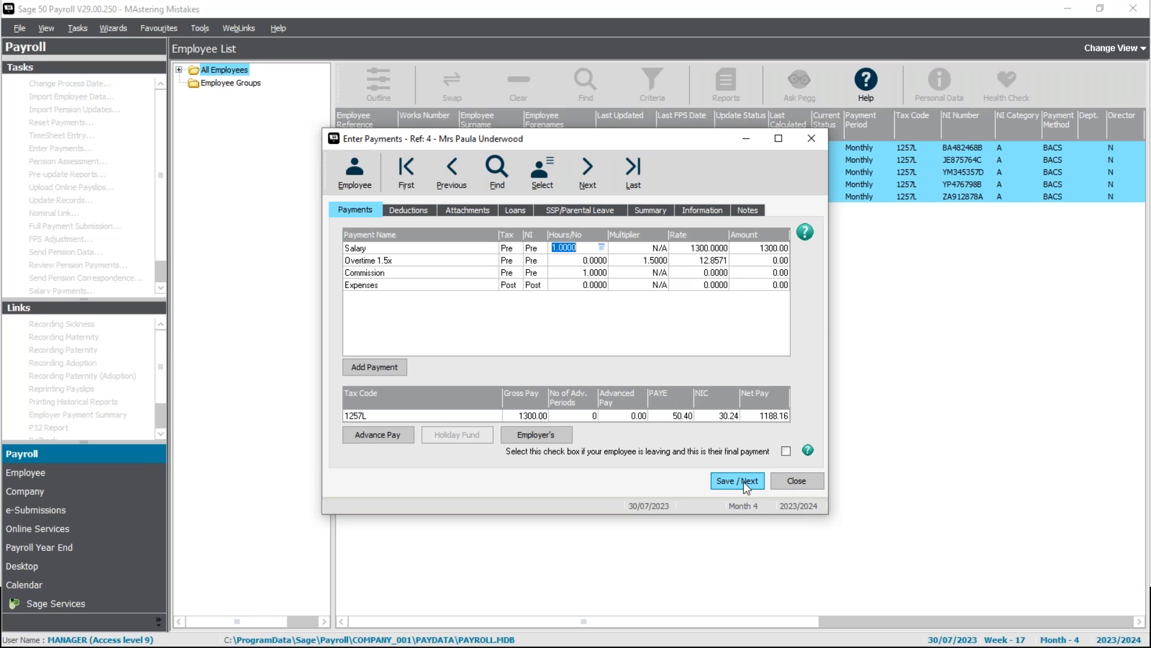
click(743, 481)
click(783, 484)
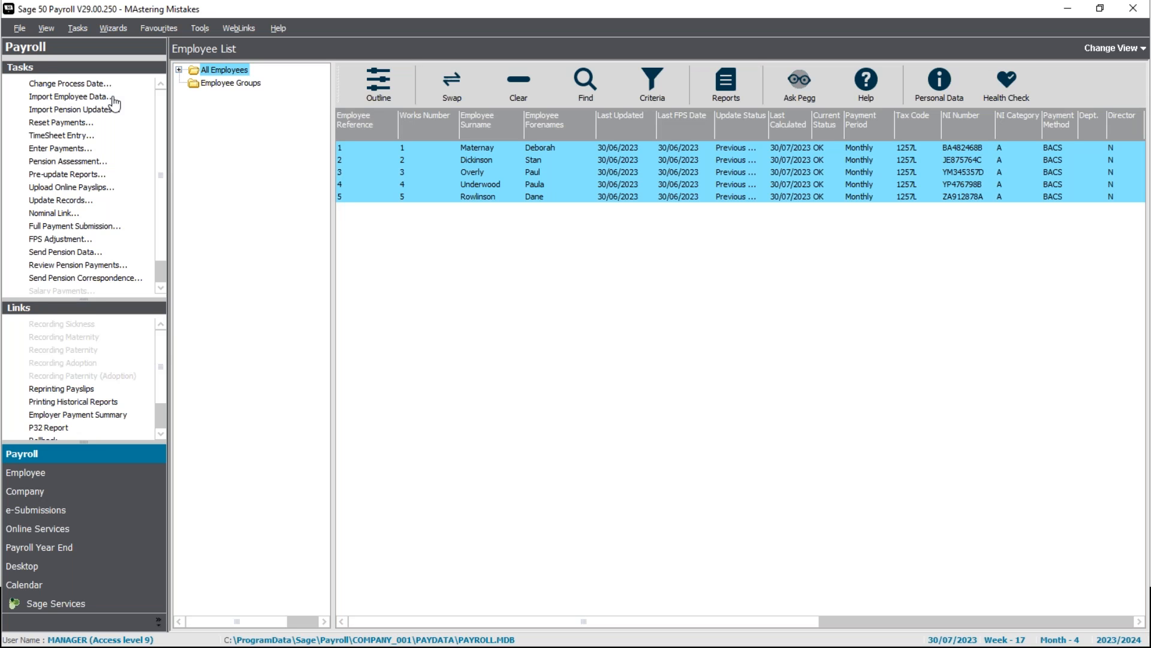
Run the Update Records wizard for all selected employees at process date 30/07/2023
click(66, 200)
click(621, 386)
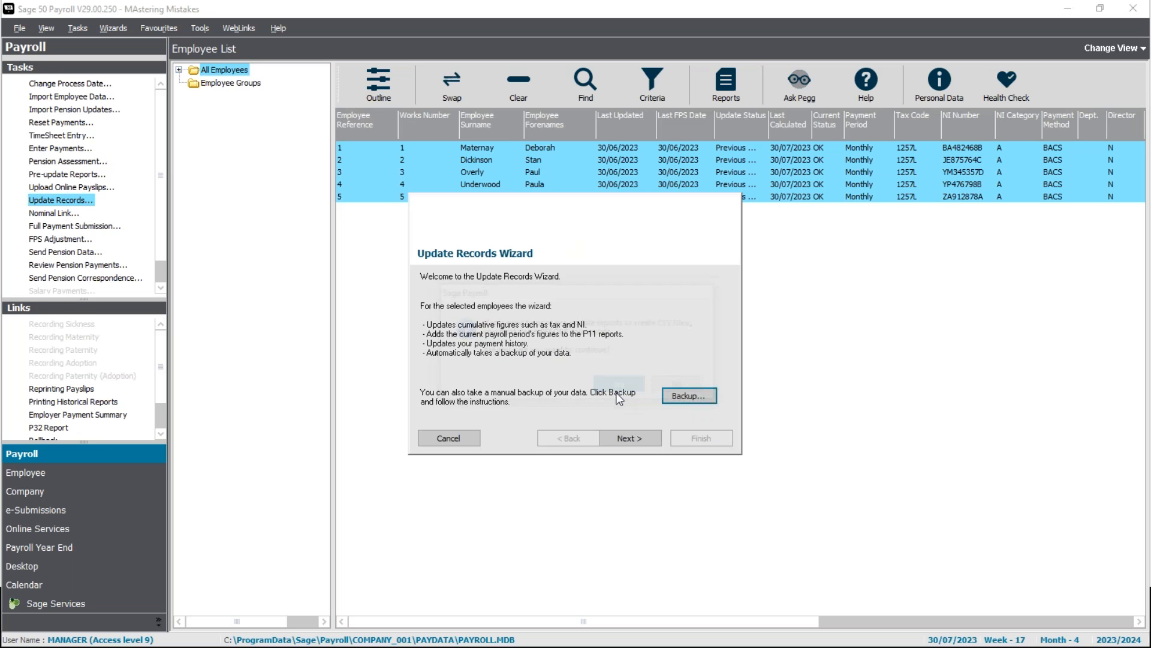
click(630, 436)
click(632, 437)
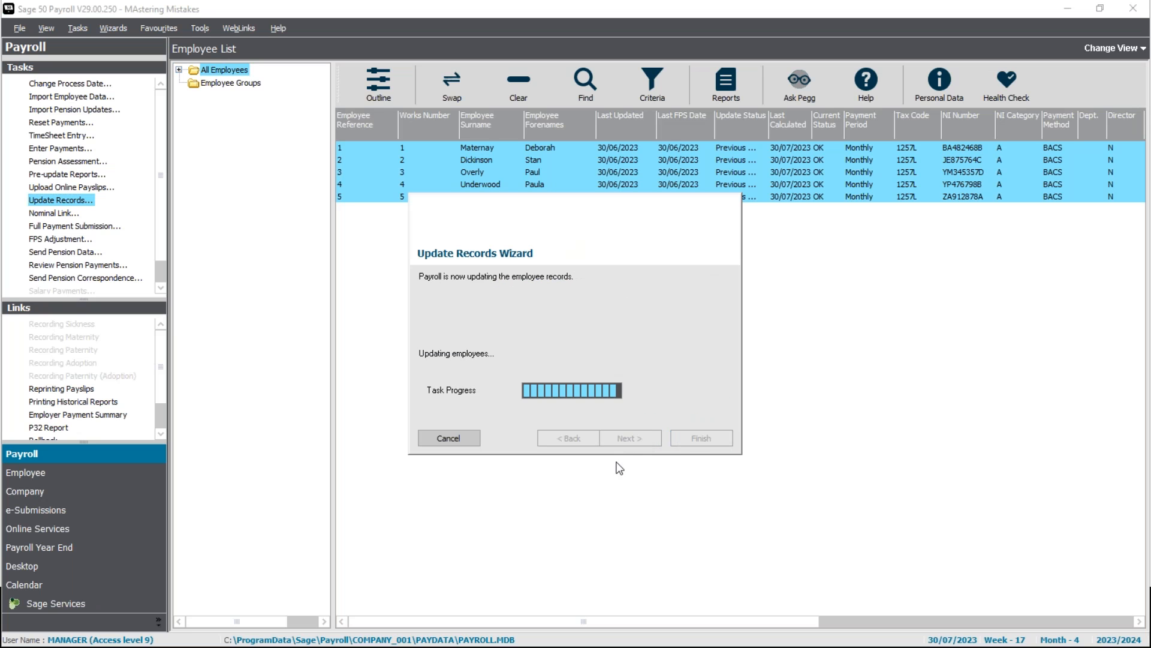
click(693, 388)
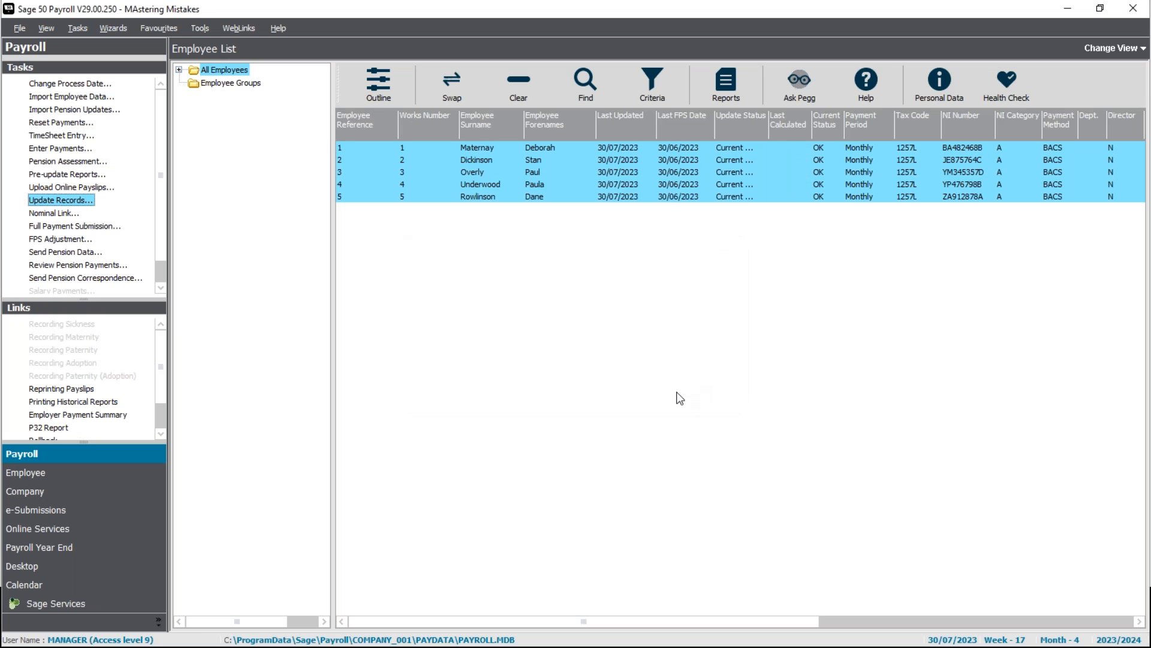
Submit the Month 4 Full Payment Submission for the selected employees, acknowledging that HMRC will not receive it, and close it
click(84, 227)
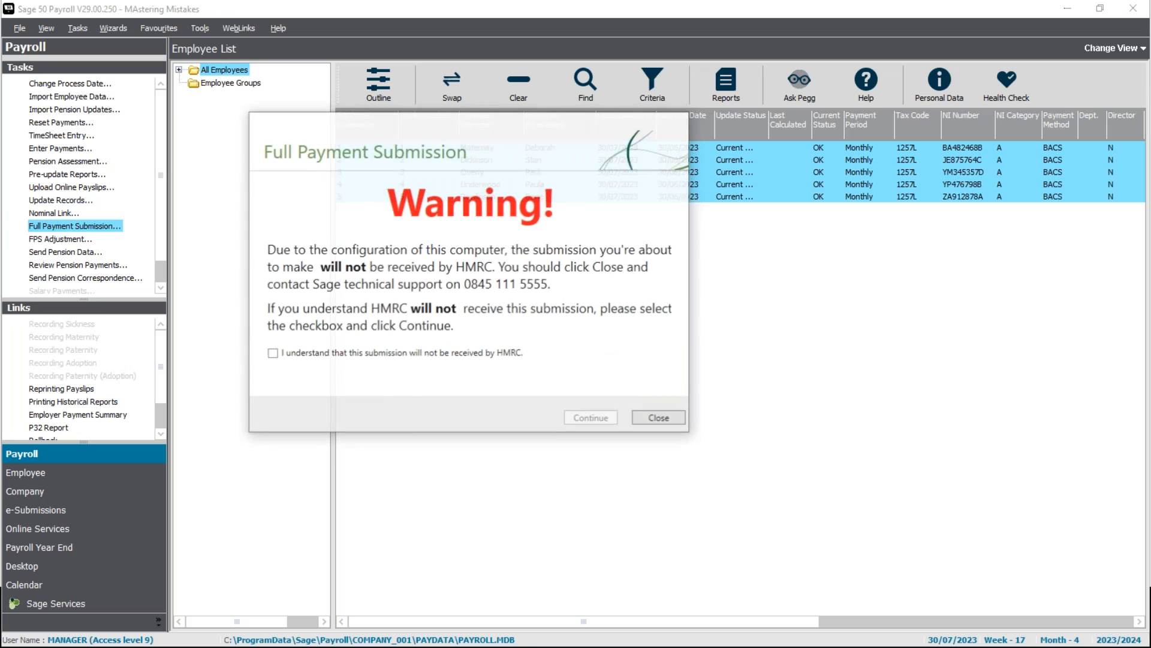
click(354, 355)
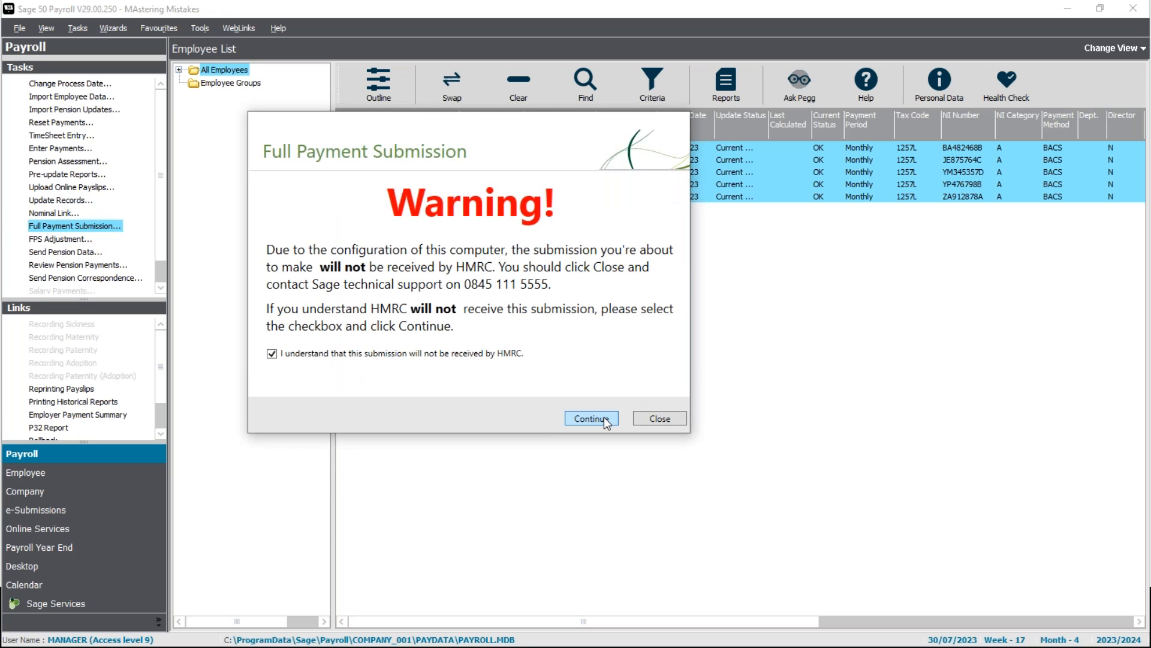
click(605, 419)
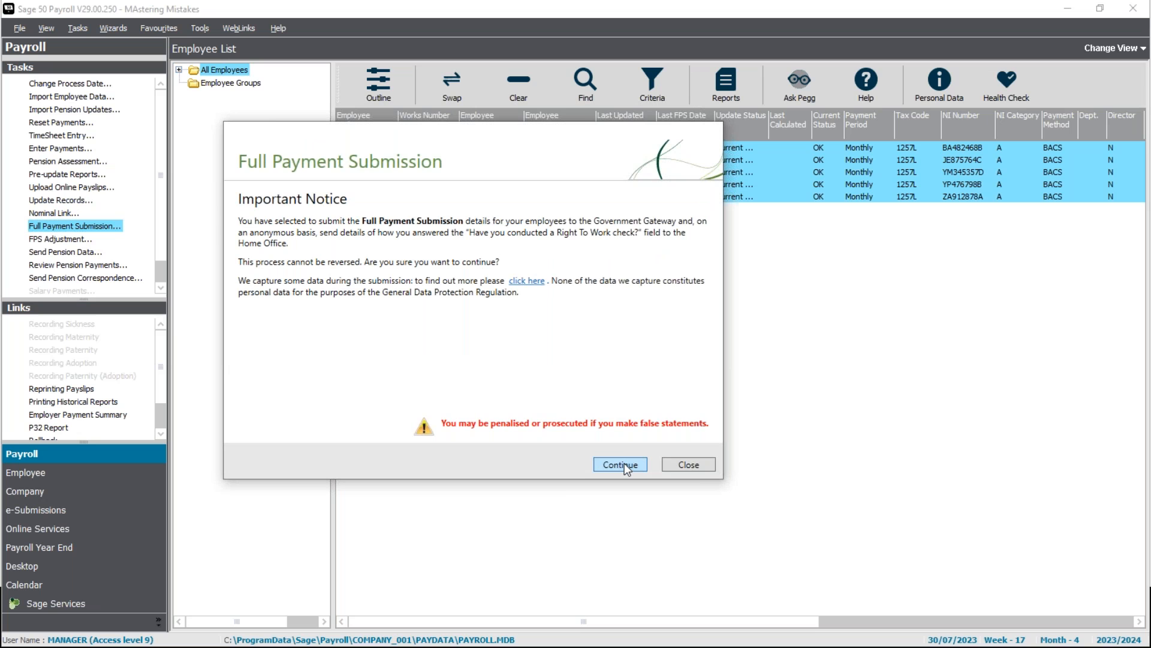
click(625, 464)
click(618, 465)
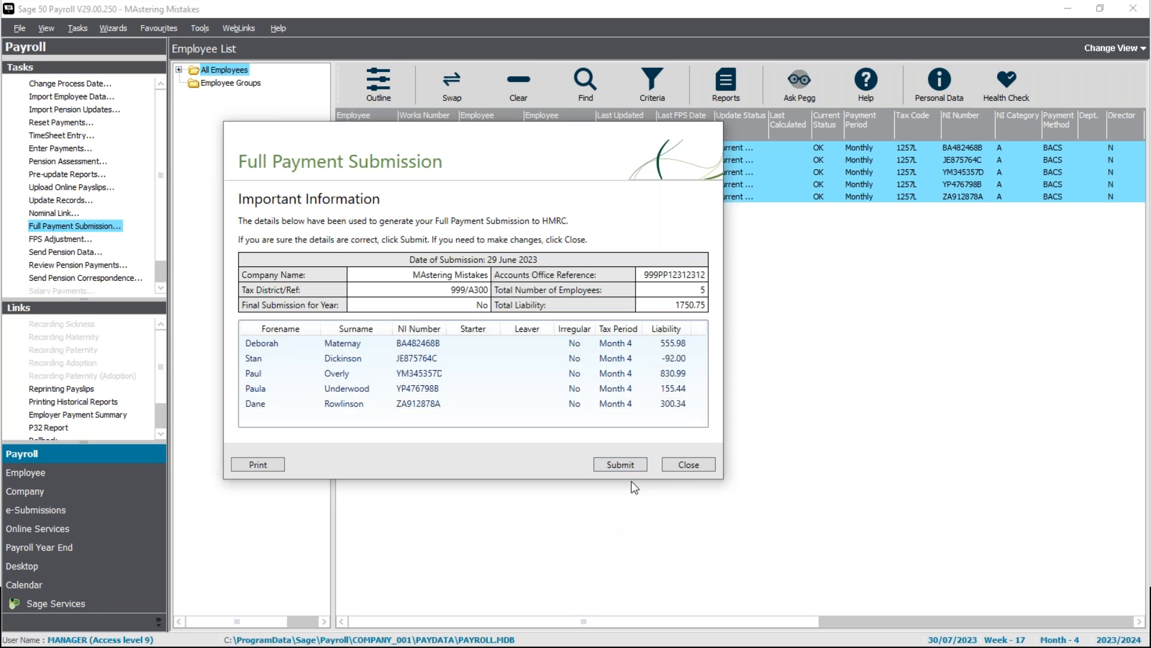
click(629, 465)
click(678, 466)
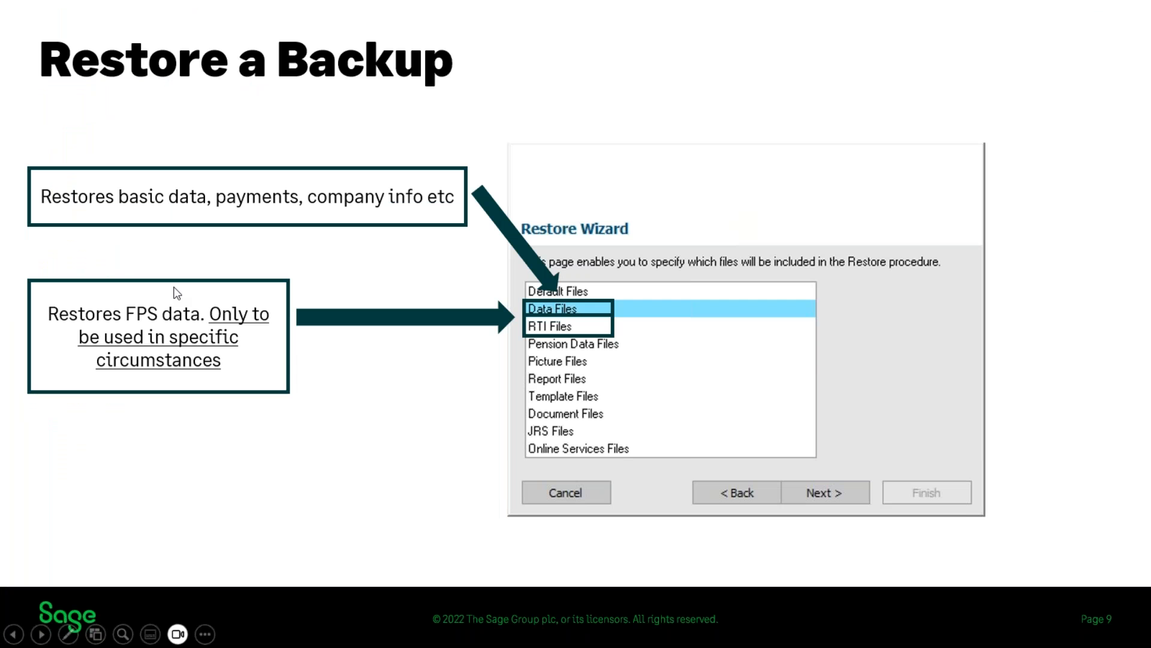
click(174, 292)
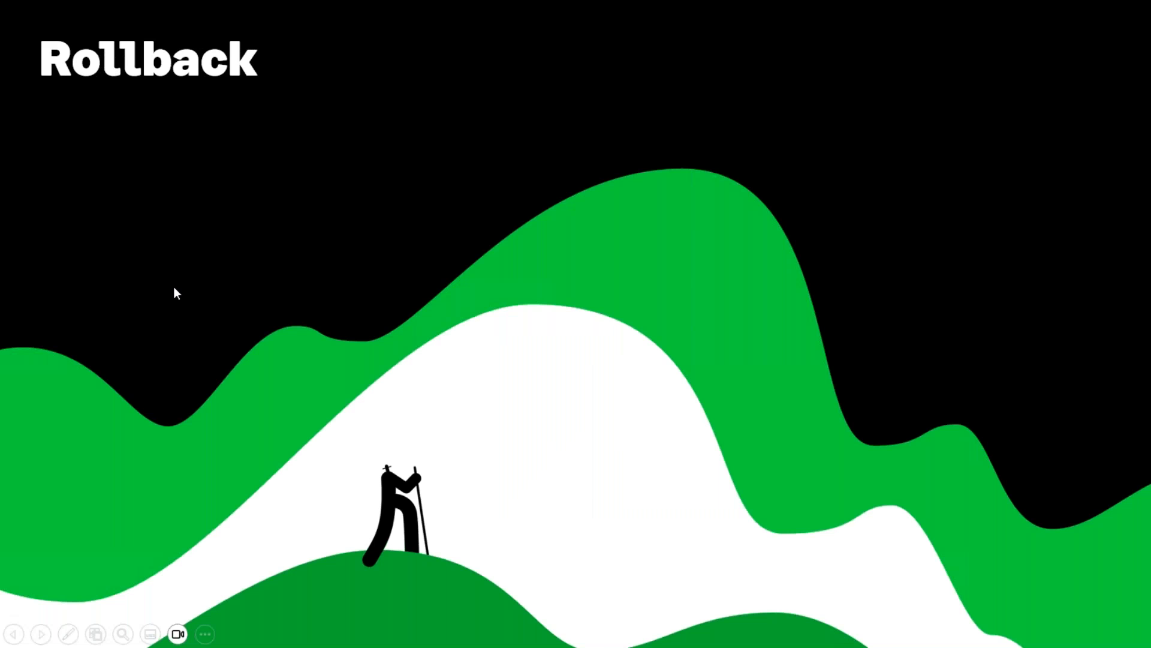
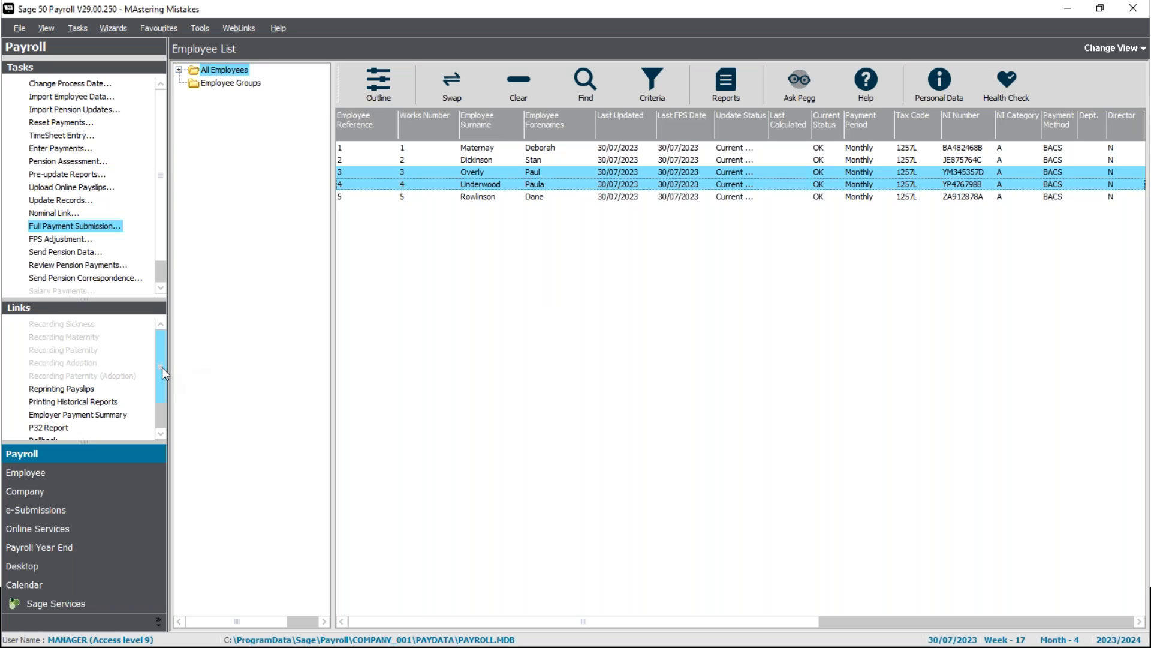
Start the Roll Back Employee wizard, skip the backup and keep both employees 3 and 4 selected
scroll(160, 371, down, 1)
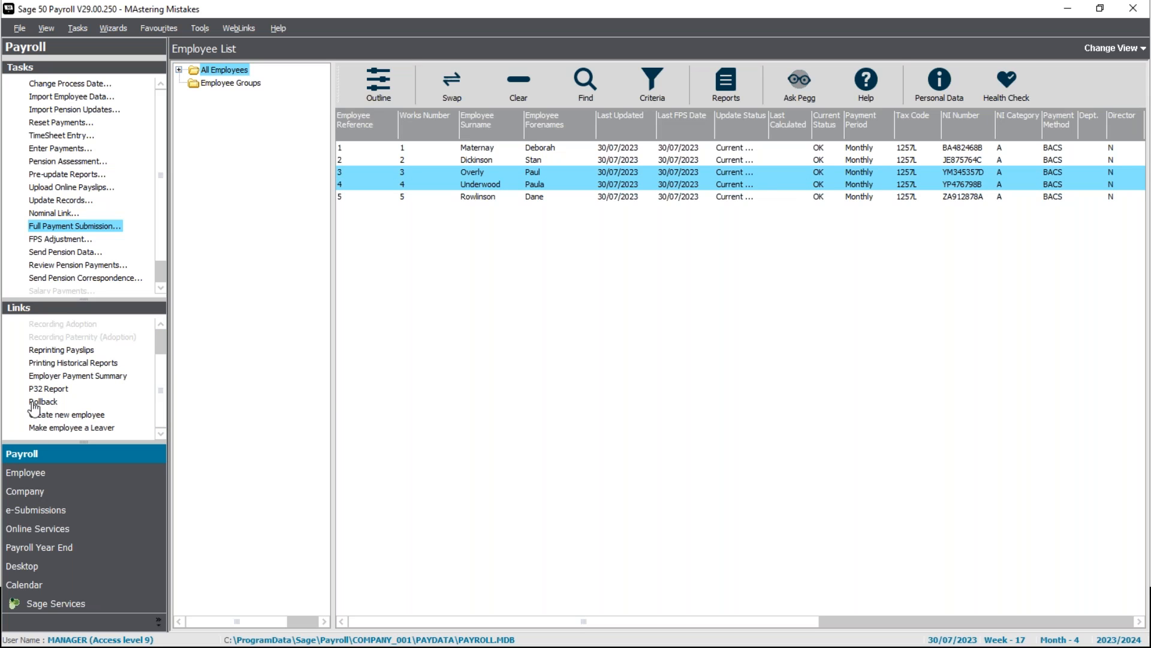
click(78, 30)
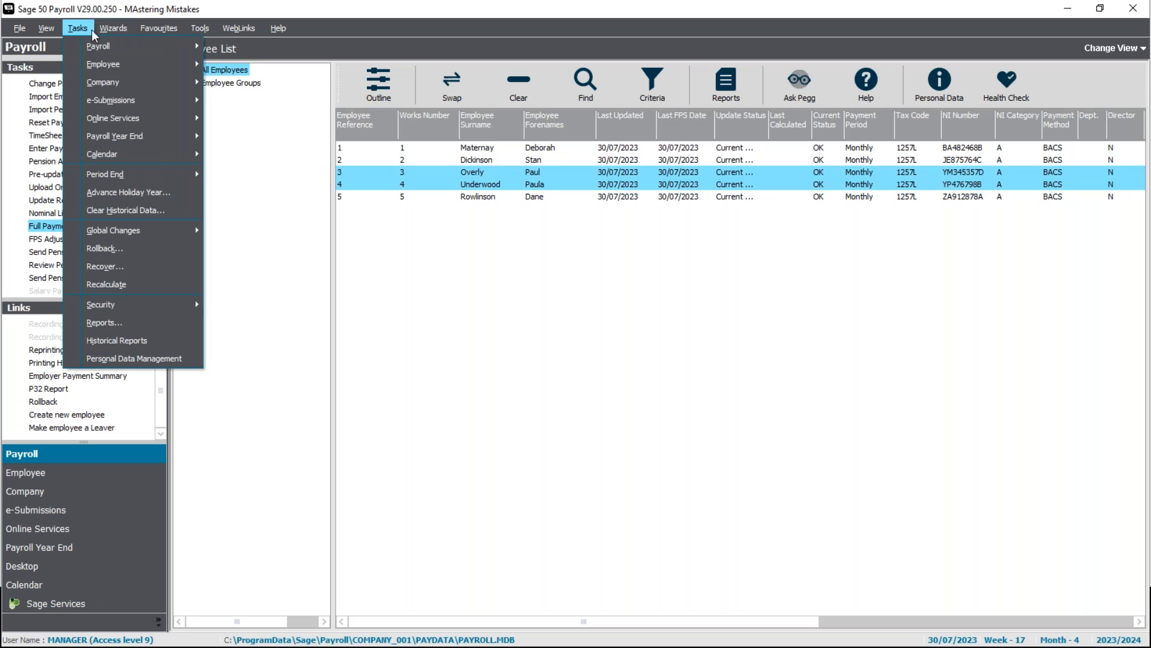
click(103, 248)
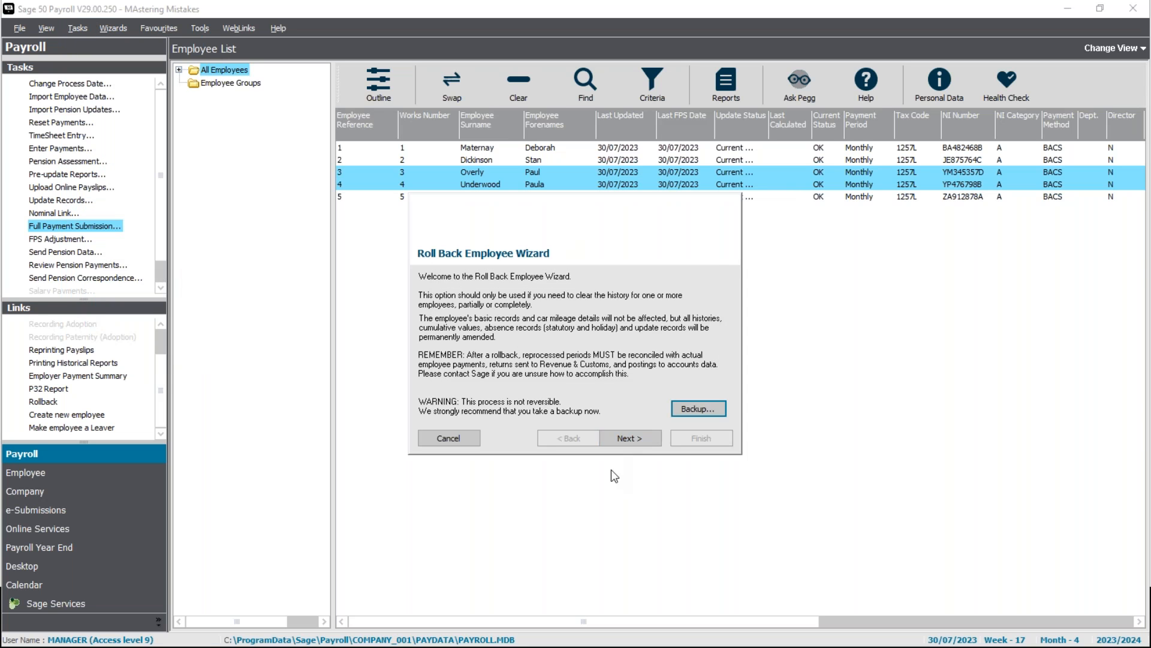
click(634, 439)
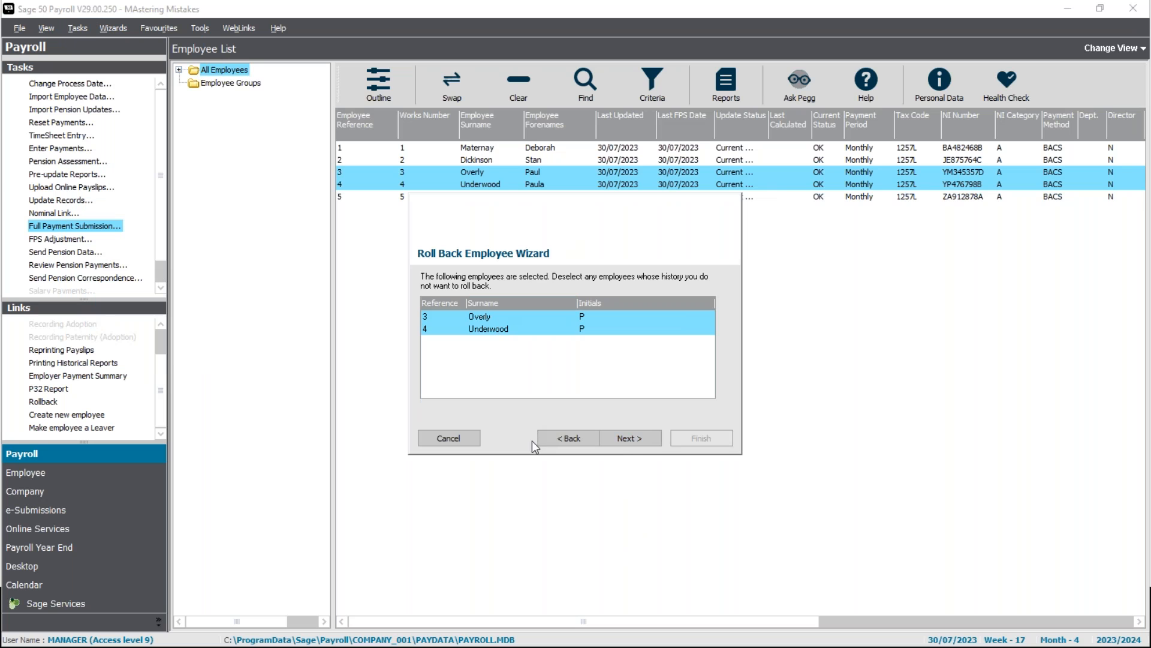
click(505, 330)
click(520, 330)
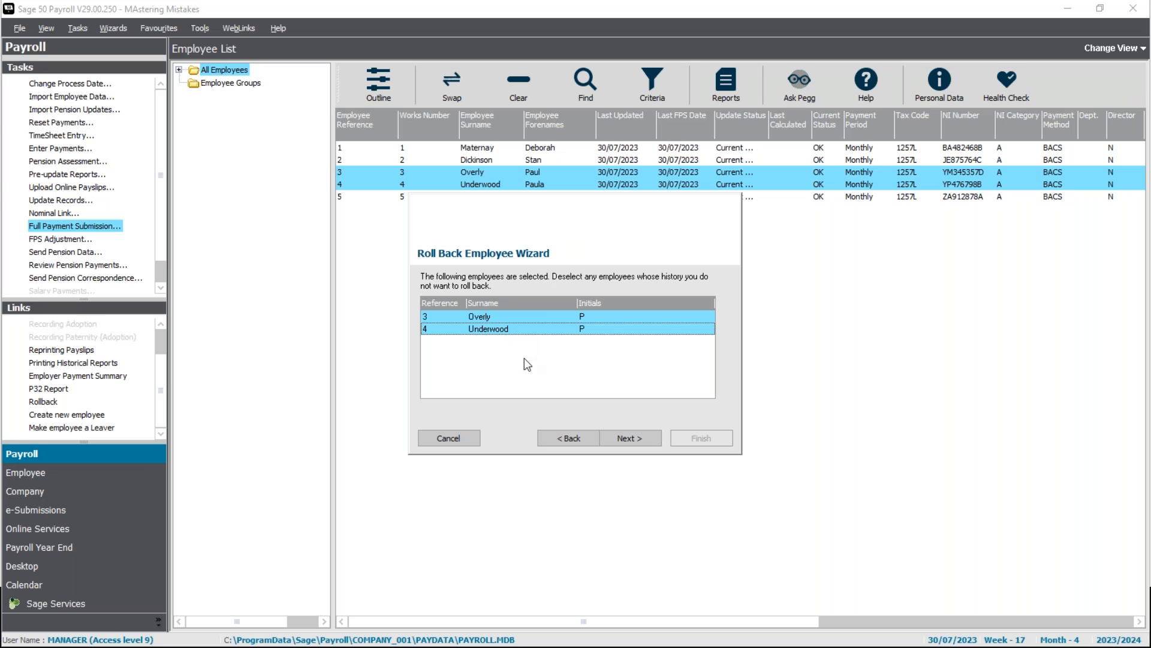
click(627, 438)
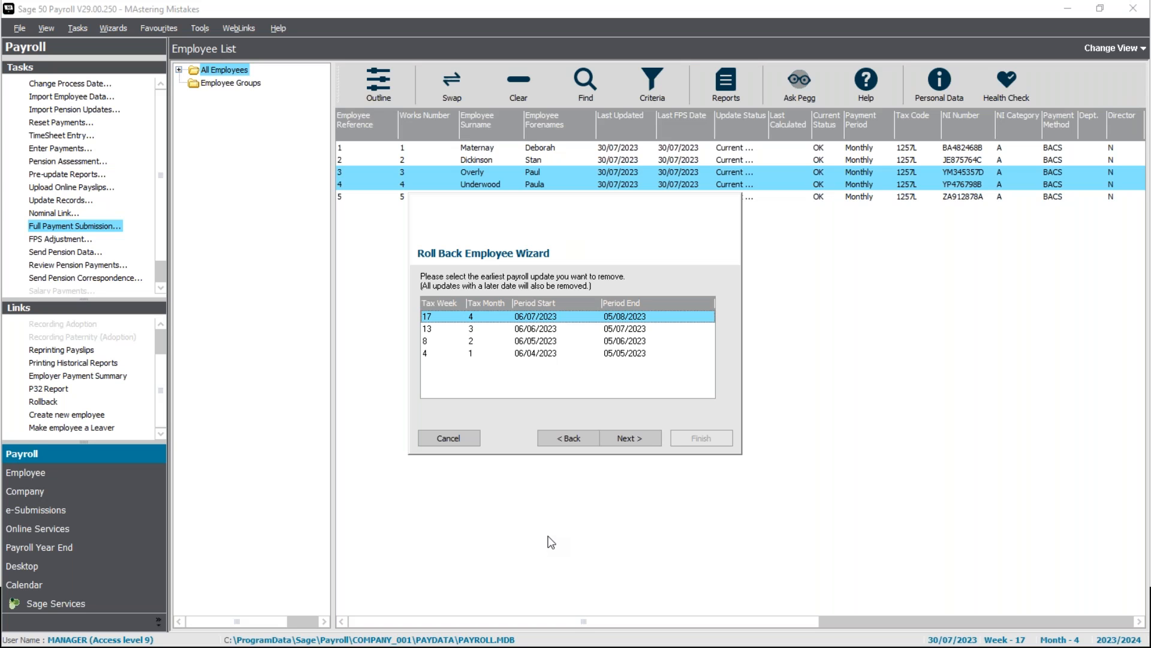
Roll back employees 3 and 4 with tax month 3 (week 13) as the earliest payroll update to remove, and finish the wizard
click(572, 353)
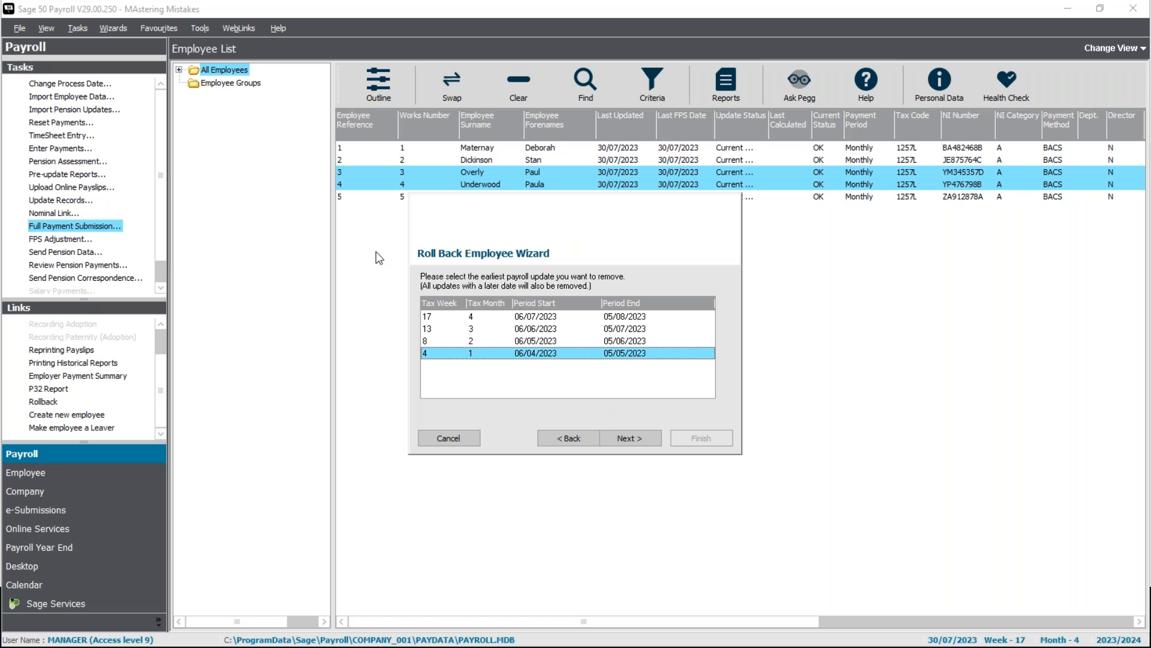
click(518, 328)
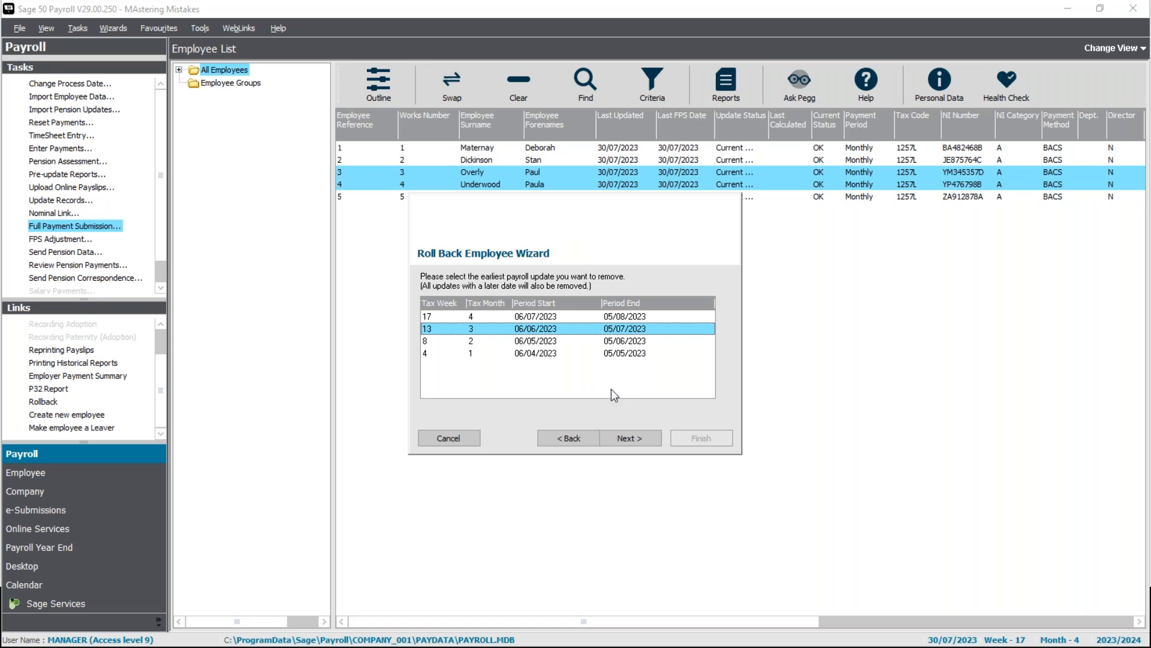
click(617, 439)
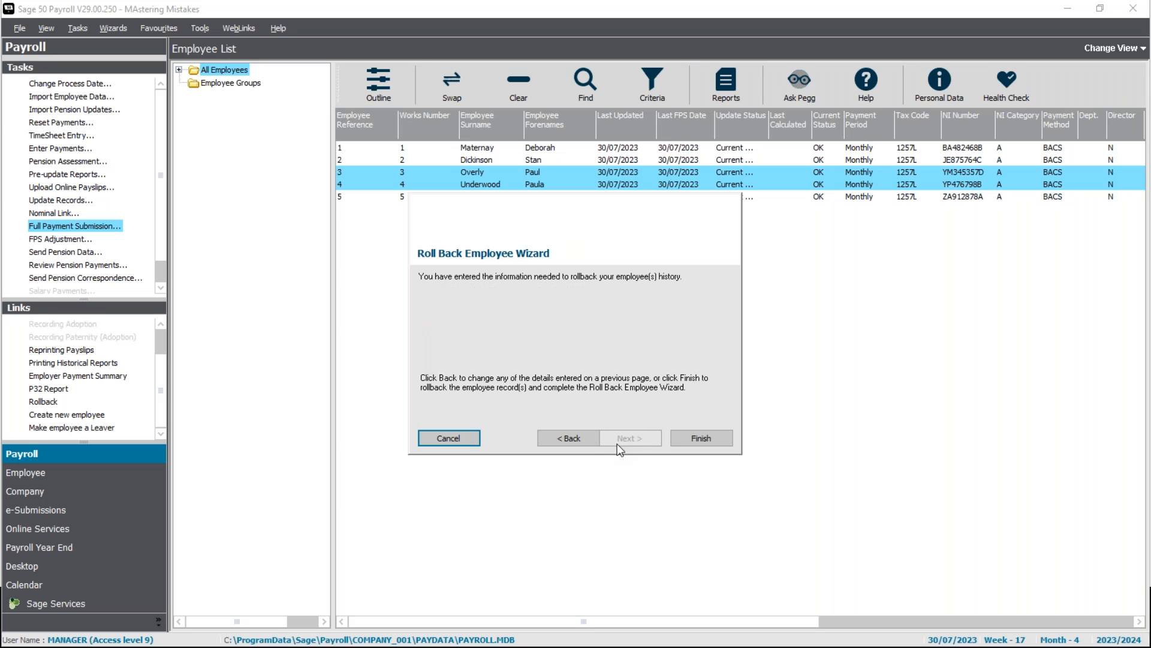
click(697, 436)
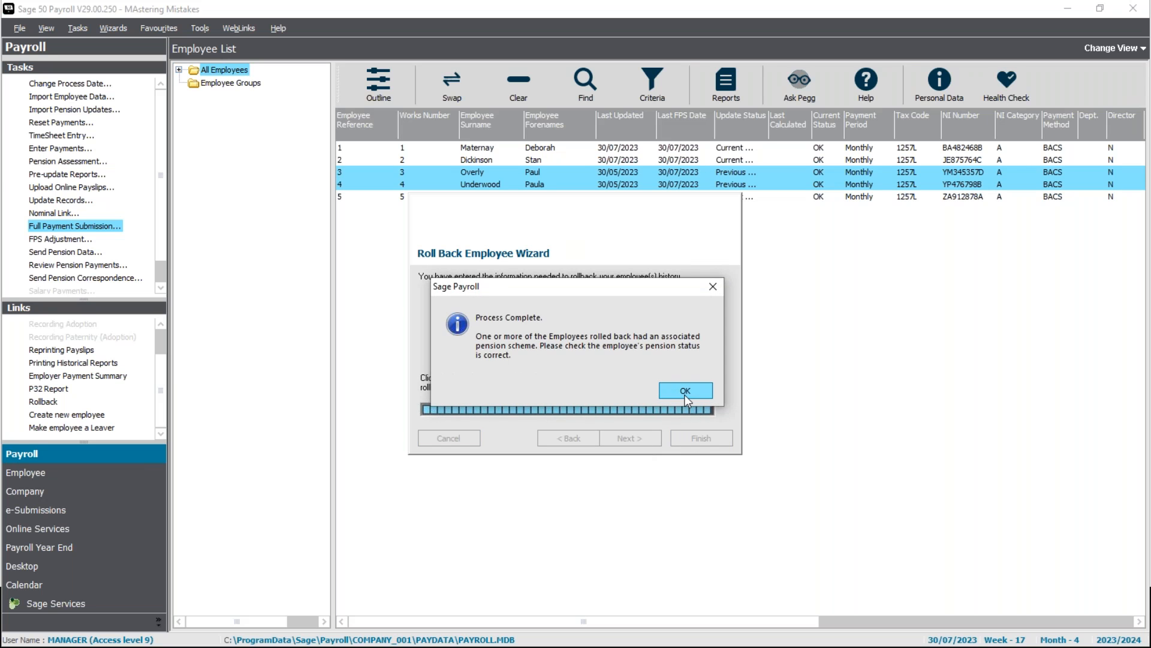
click(685, 395)
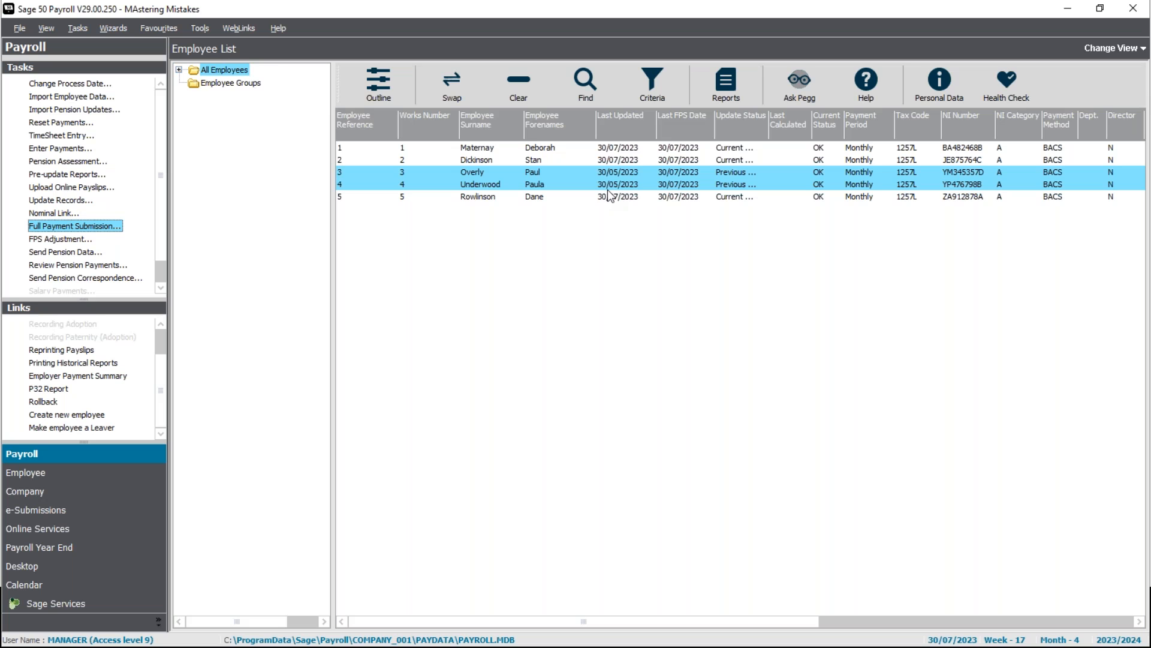
Change the payroll process date to 30/06/2023
click(68, 84)
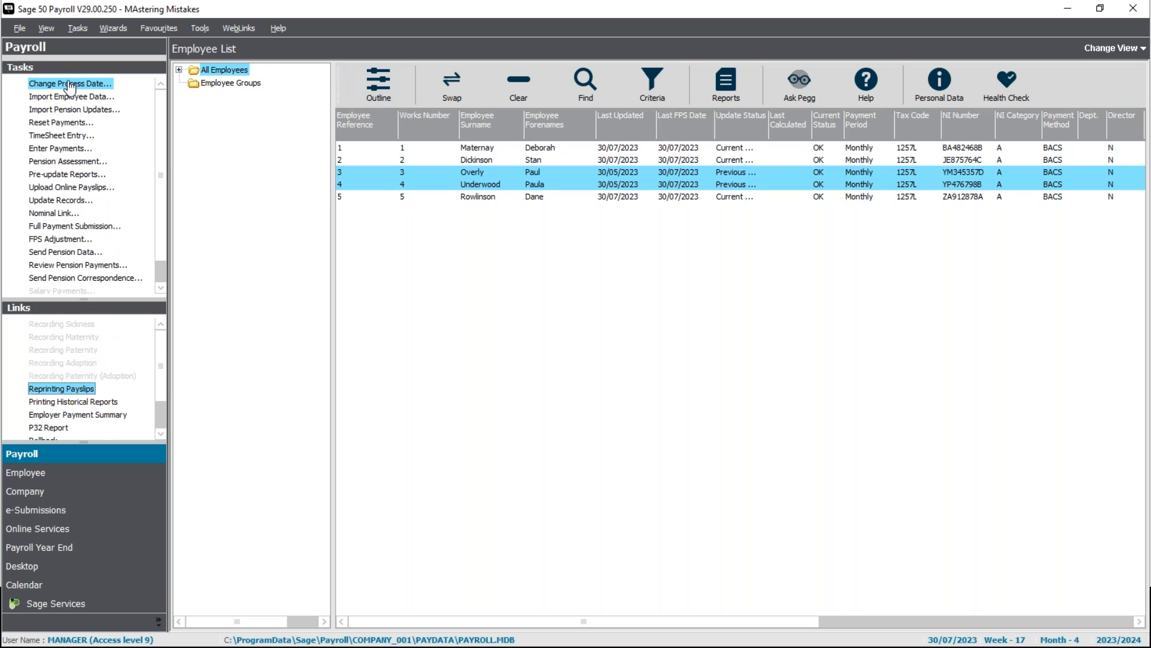
double_click(70, 86)
click(653, 290)
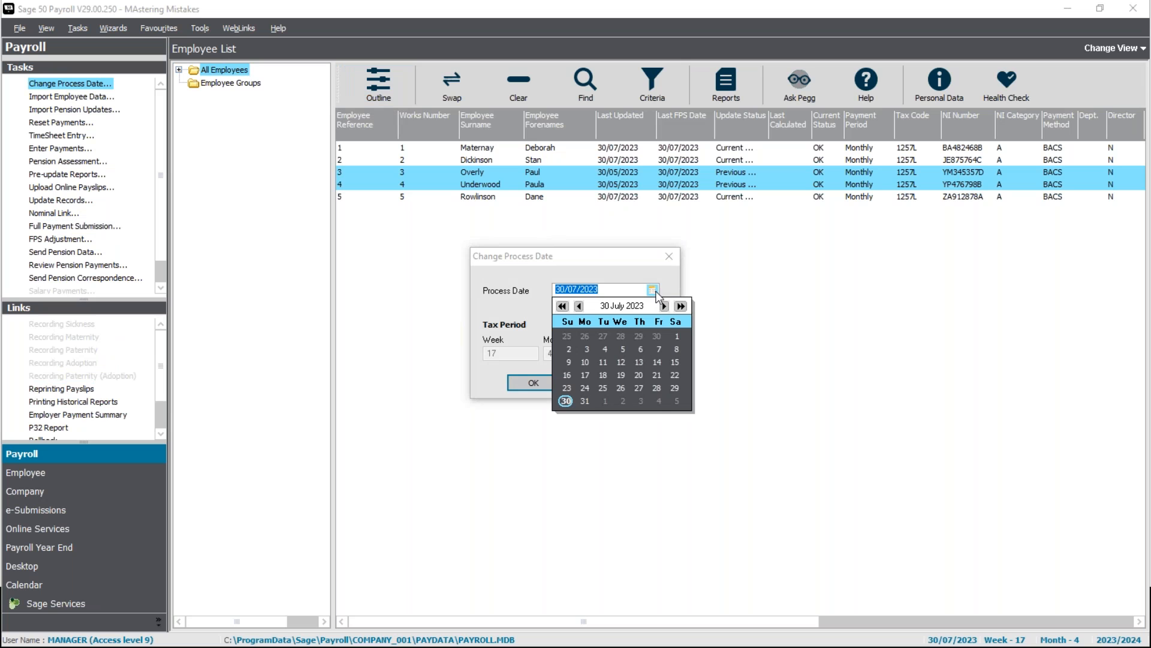
click(579, 306)
click(516, 383)
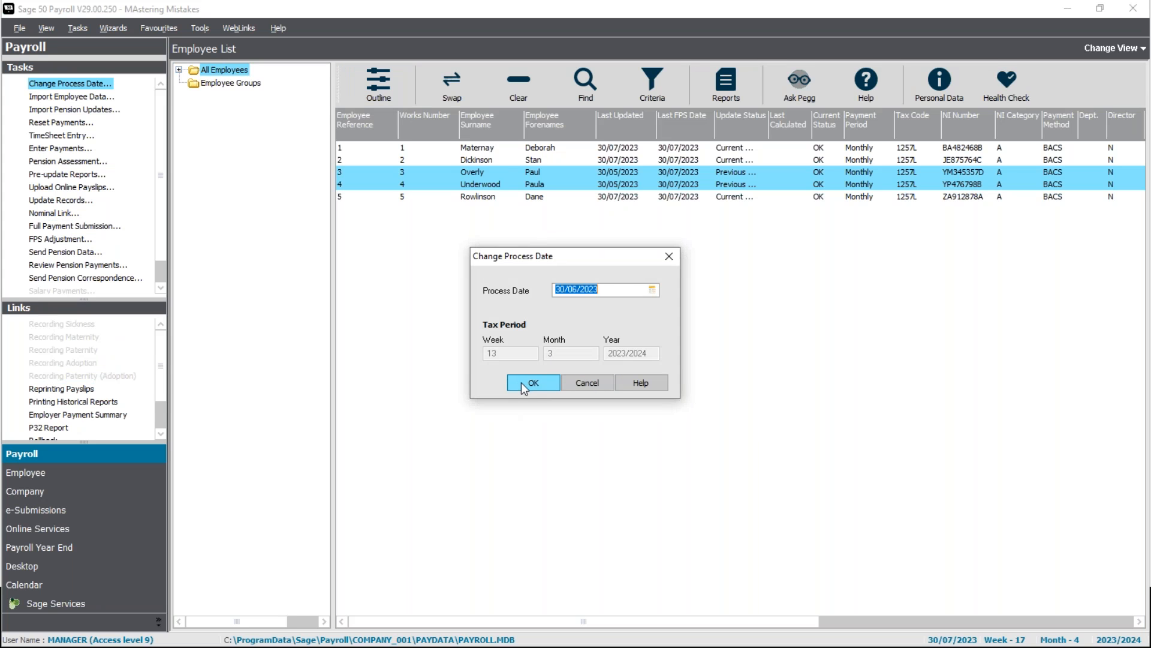
click(520, 382)
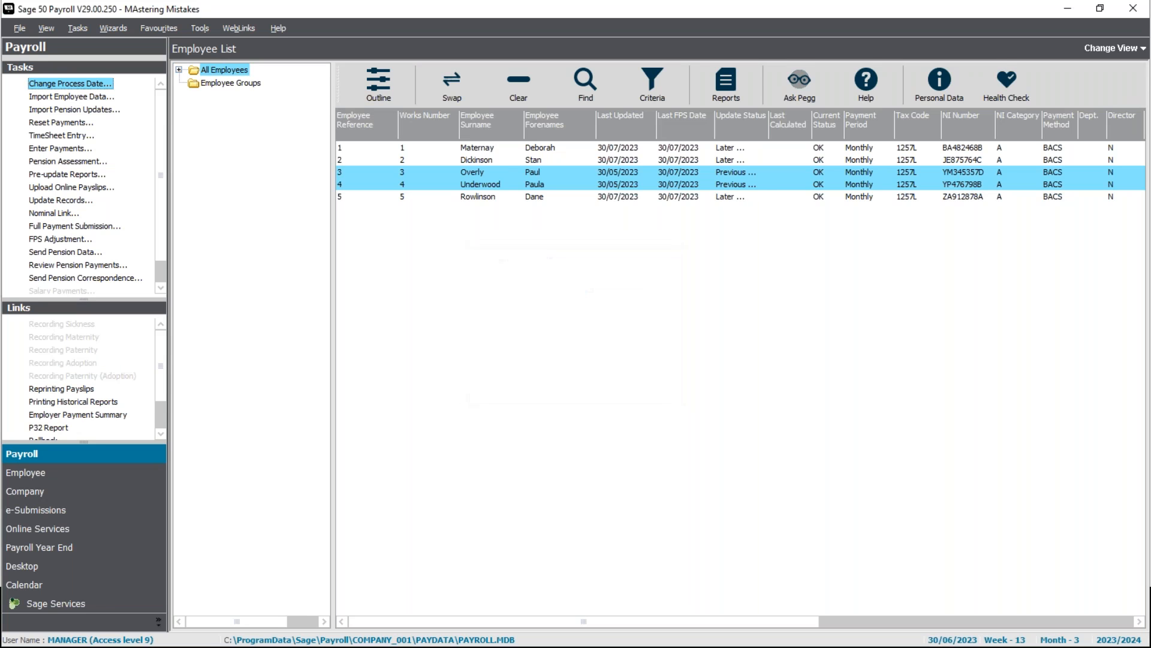
Enter Month 3 payments for employee 3, setting the Commission rate to 75, and save the record
click(71, 149)
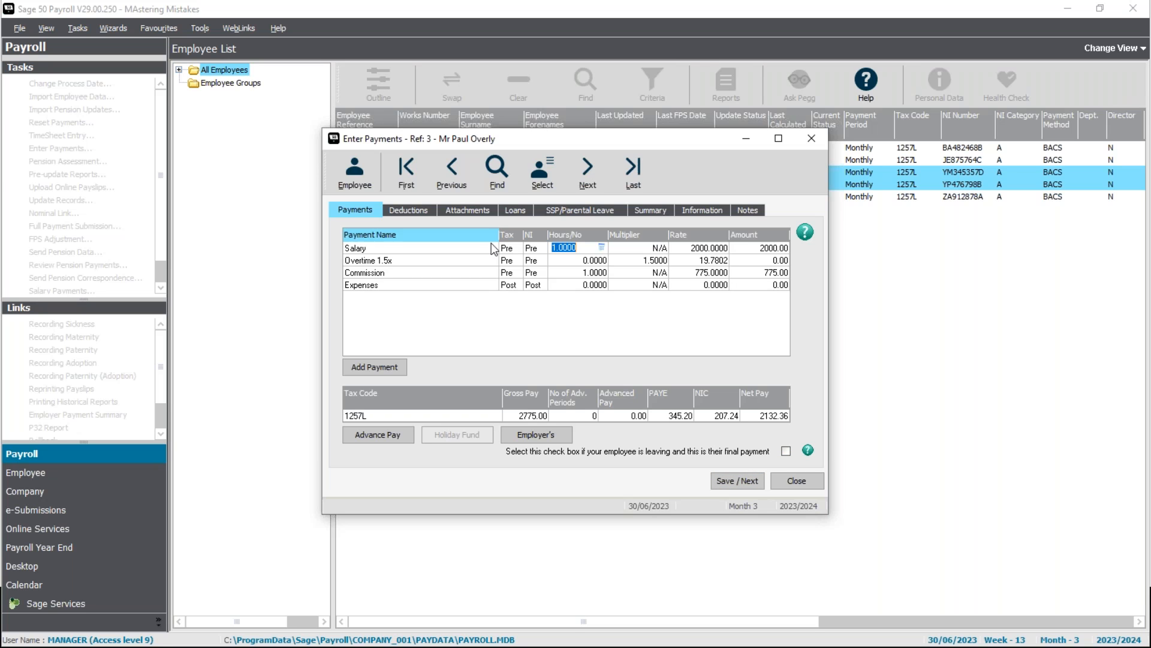
click(703, 276)
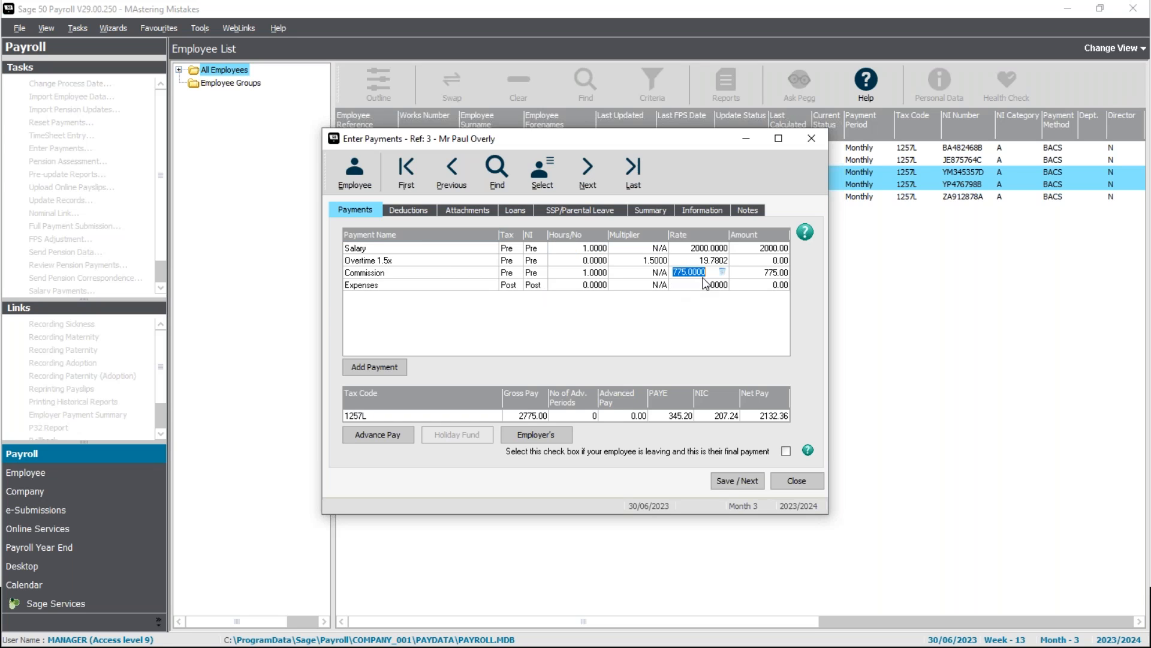
text(75)
key(Tab)
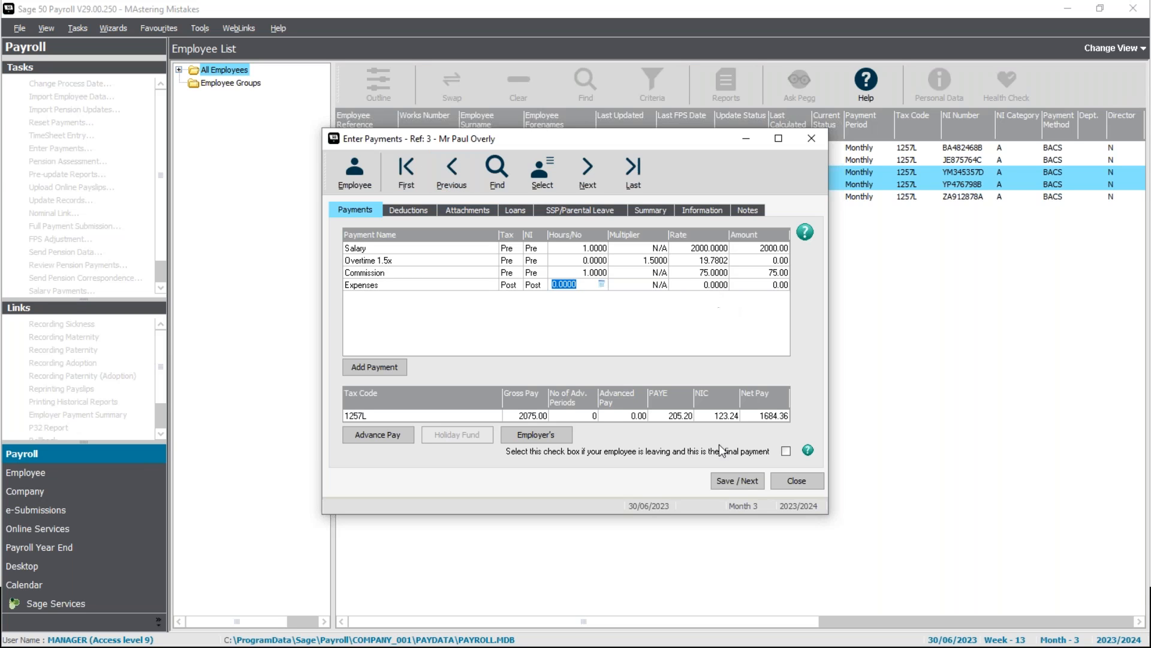
click(737, 481)
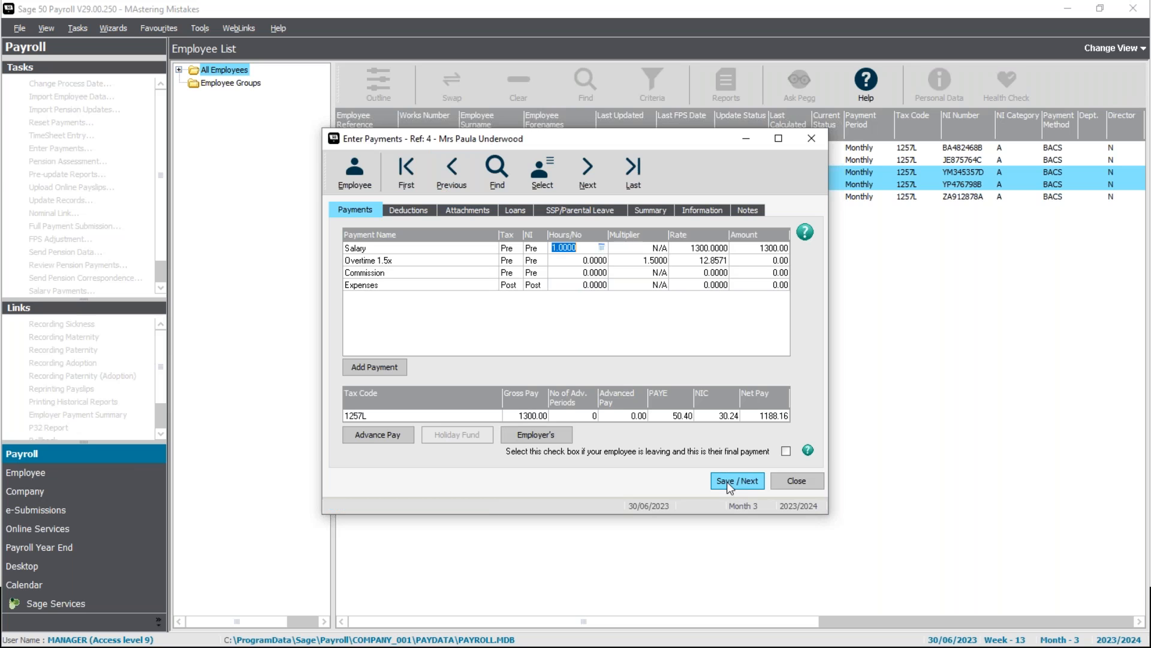
Set employee 4's Month 3 Salary rate to 1800, save the record and close payment entry
click(708, 249)
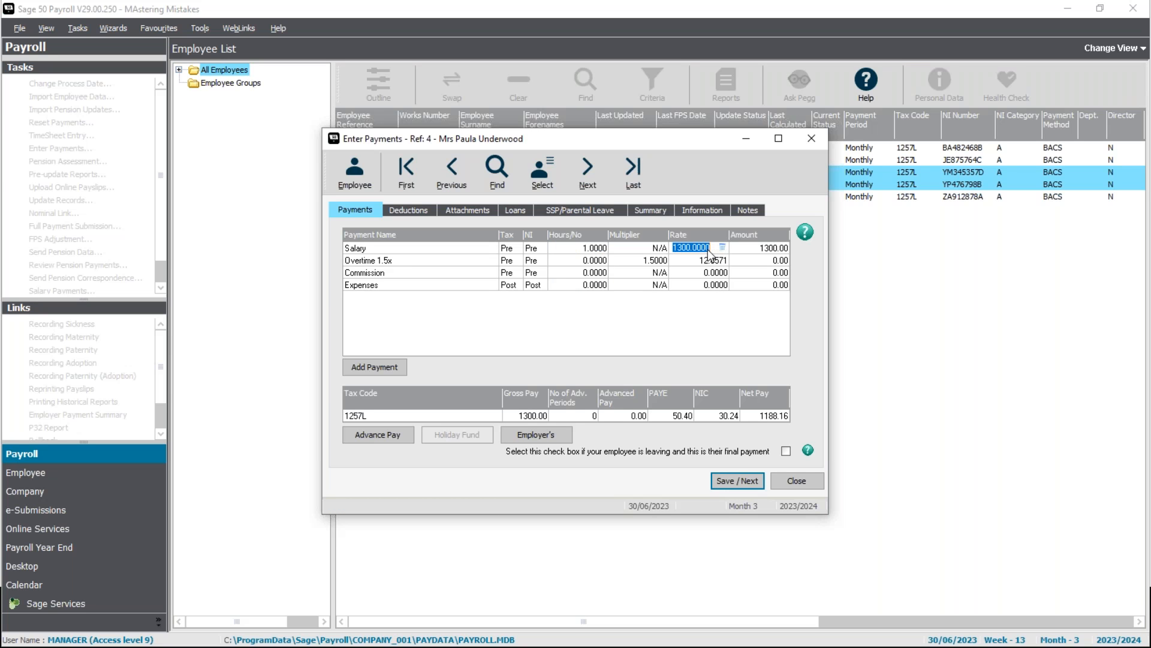
text(1800)
key(Return)
click(743, 481)
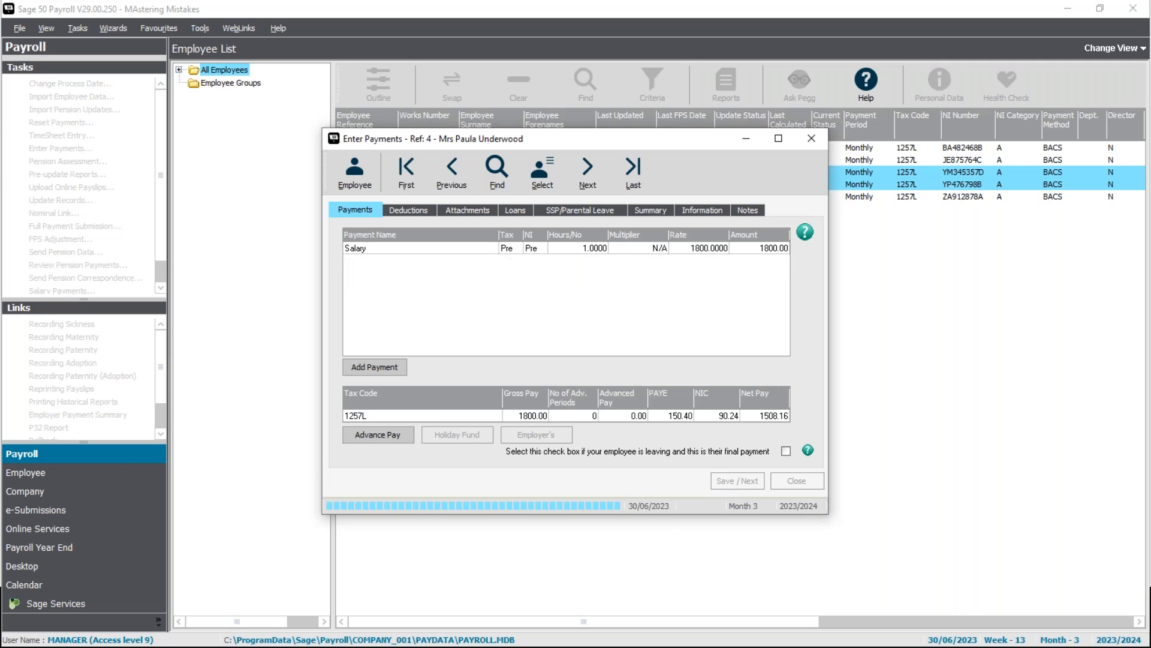
click(802, 480)
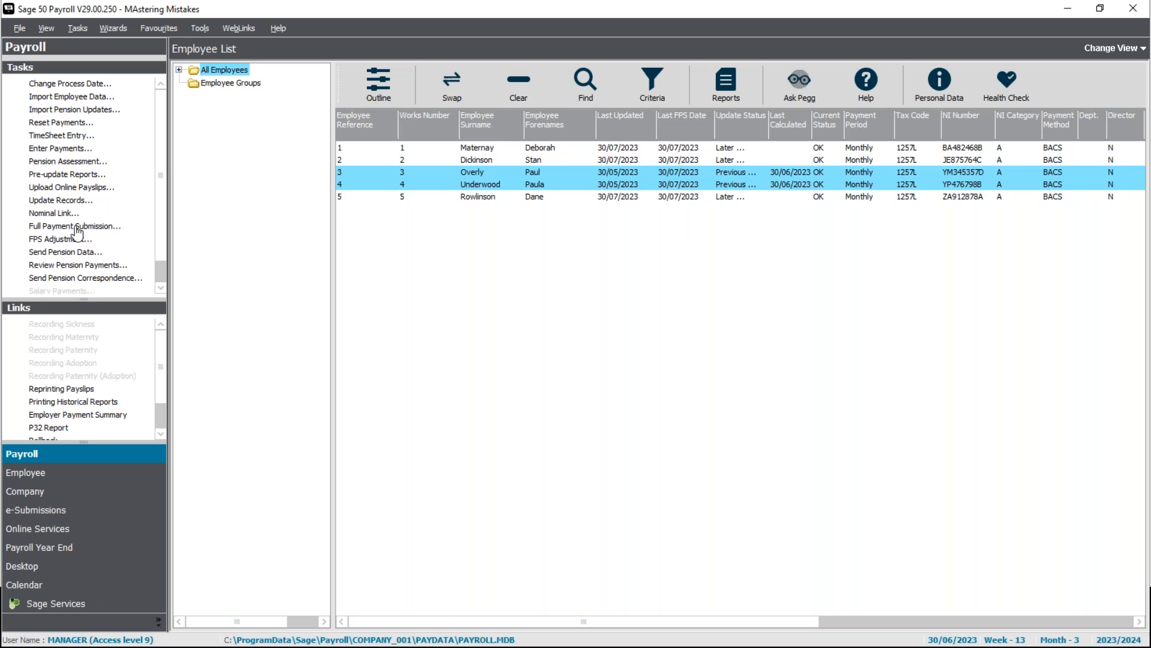
Run the Update Records wizard for employees 3 and 4 at process date 30/06/2023
click(60, 200)
click(613, 388)
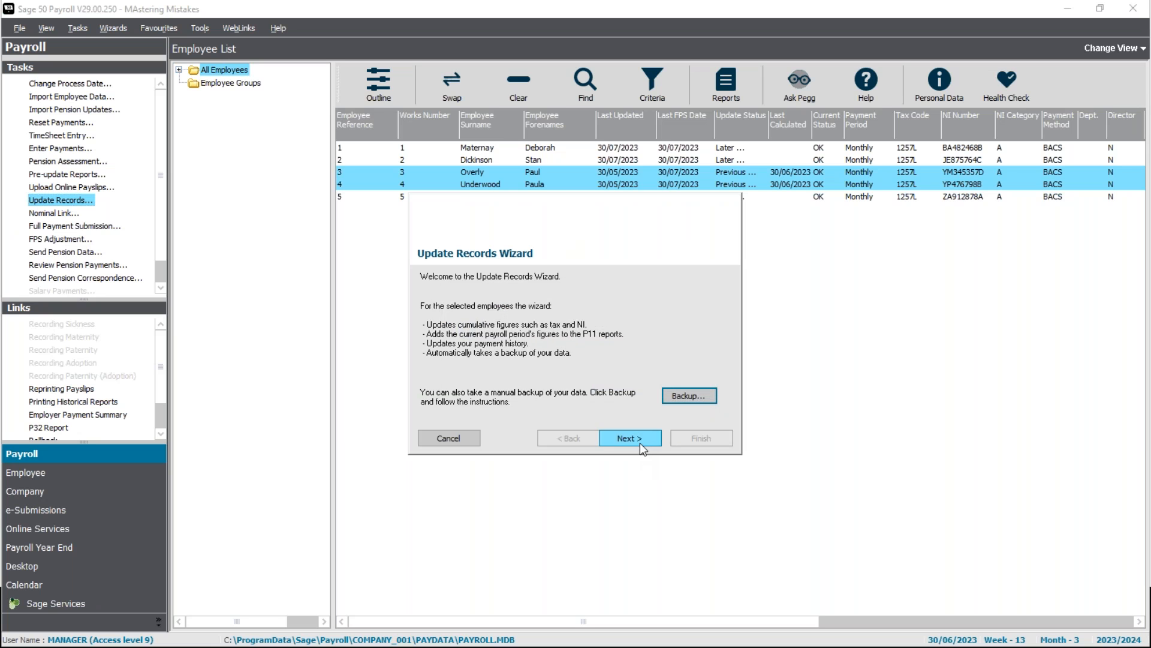
click(640, 440)
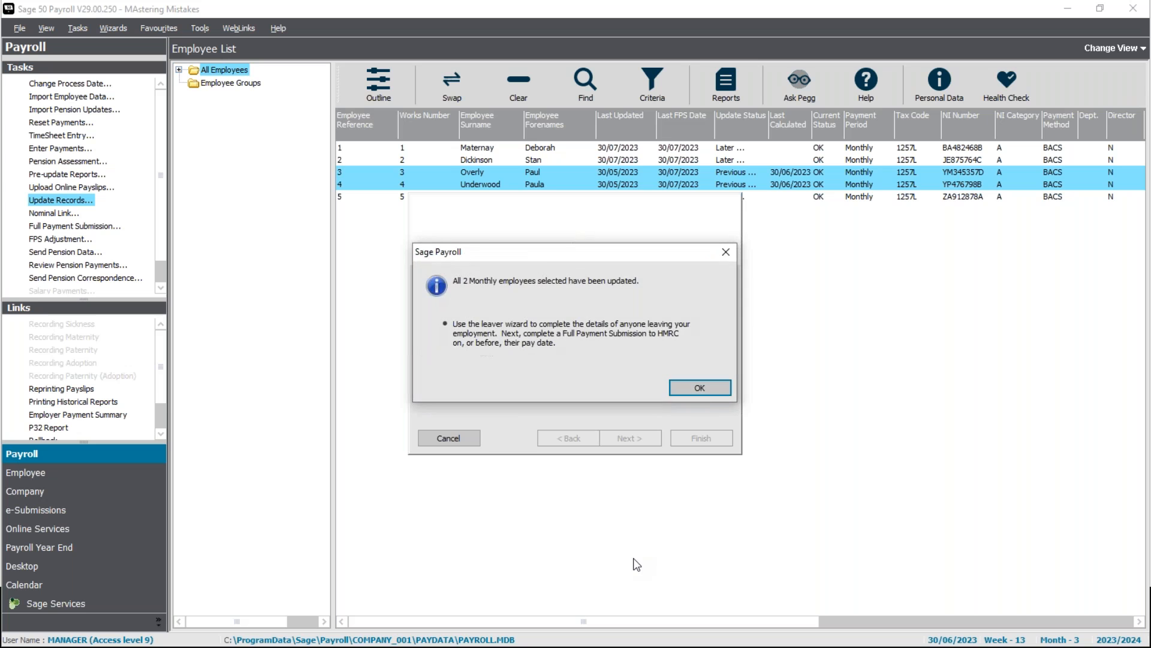
click(701, 389)
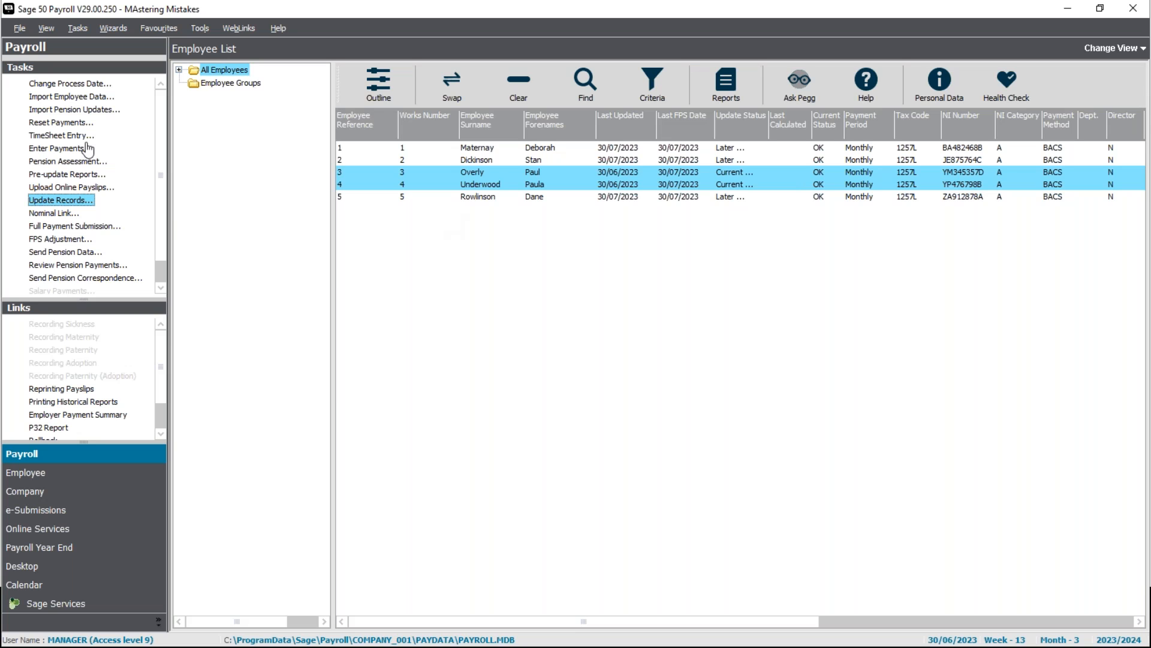
Change the payroll process date to 30/07/2023
click(92, 89)
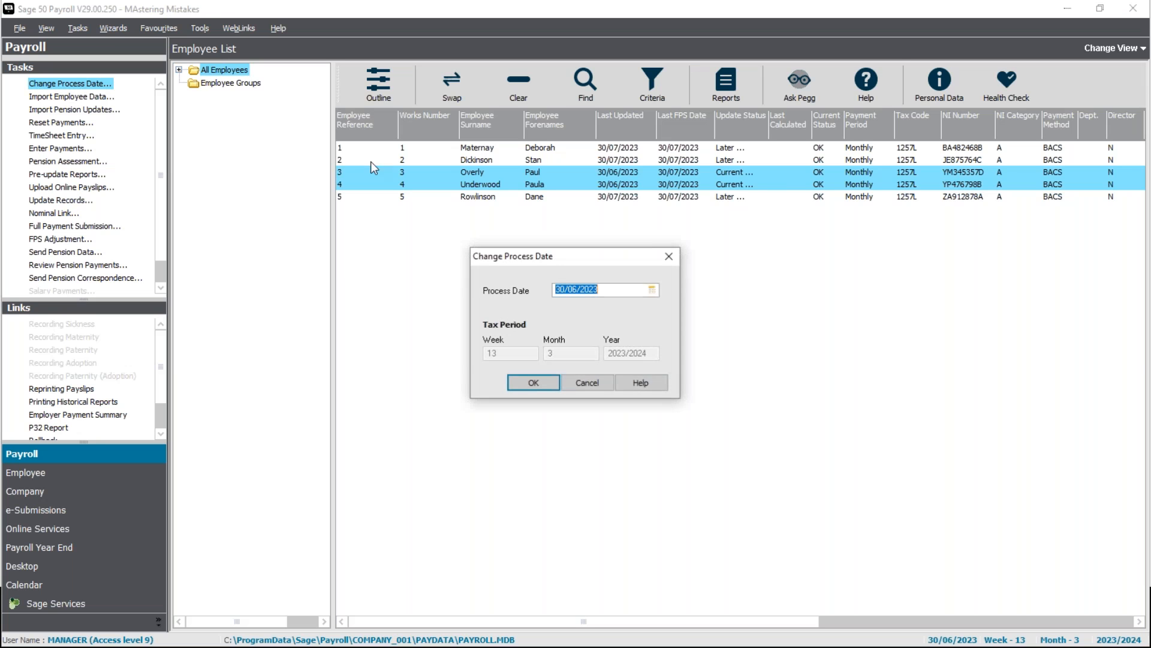
click(652, 289)
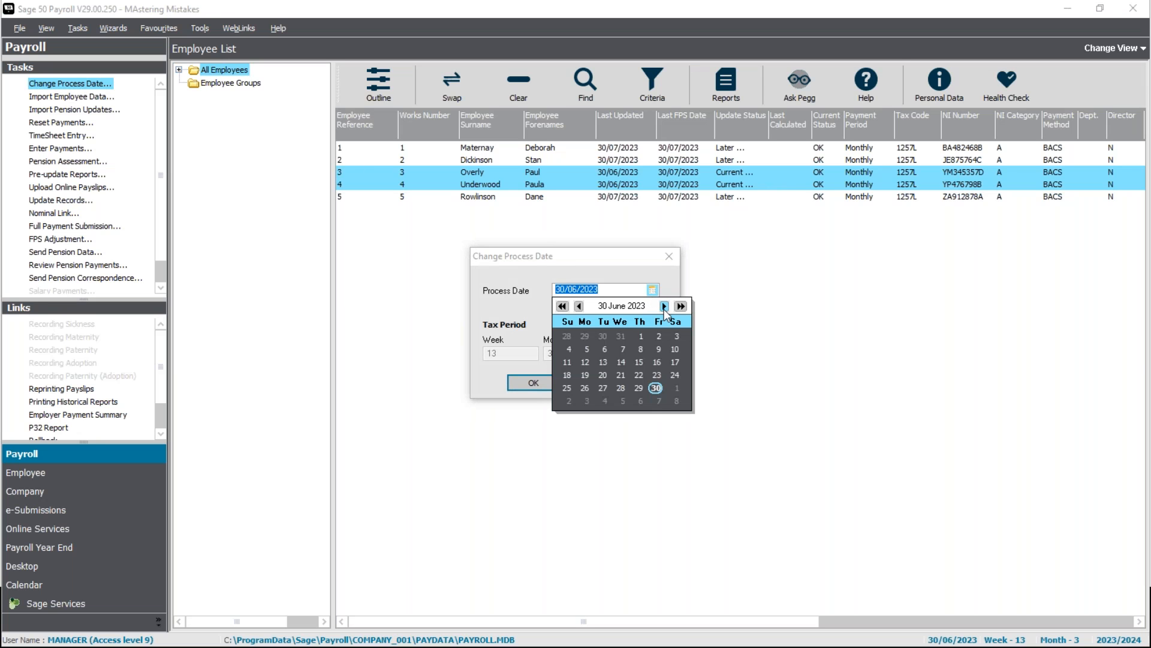
click(535, 385)
key(Return)
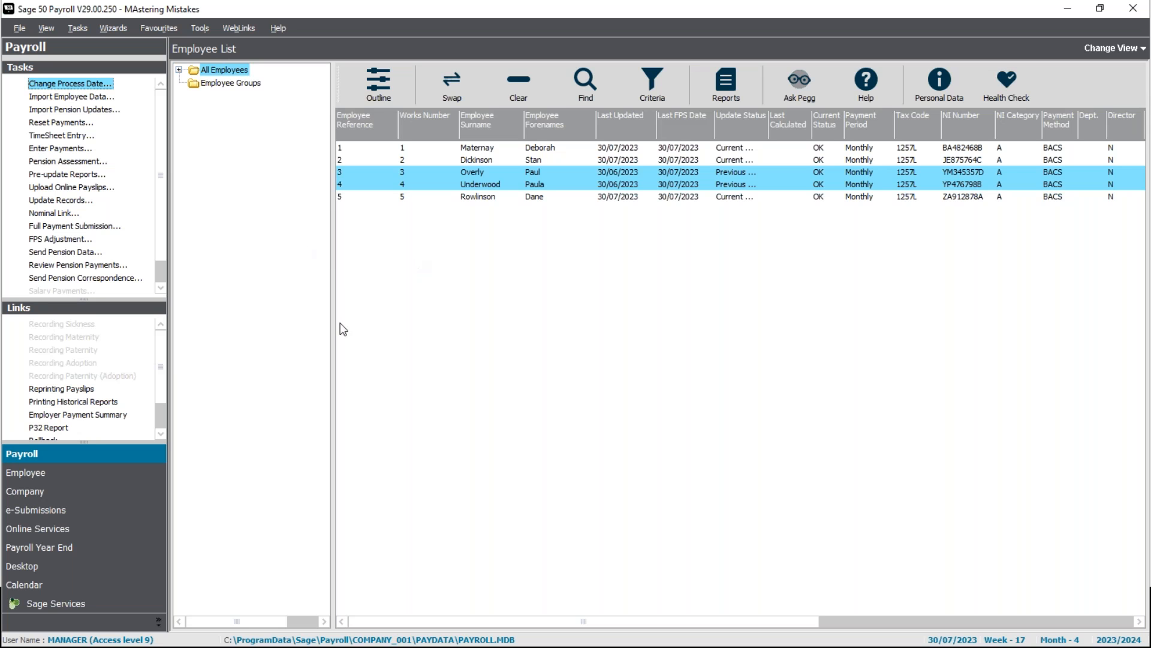
Save the Month 4 payments for employees 3 and 4 as they are and close payment entry
click(51, 150)
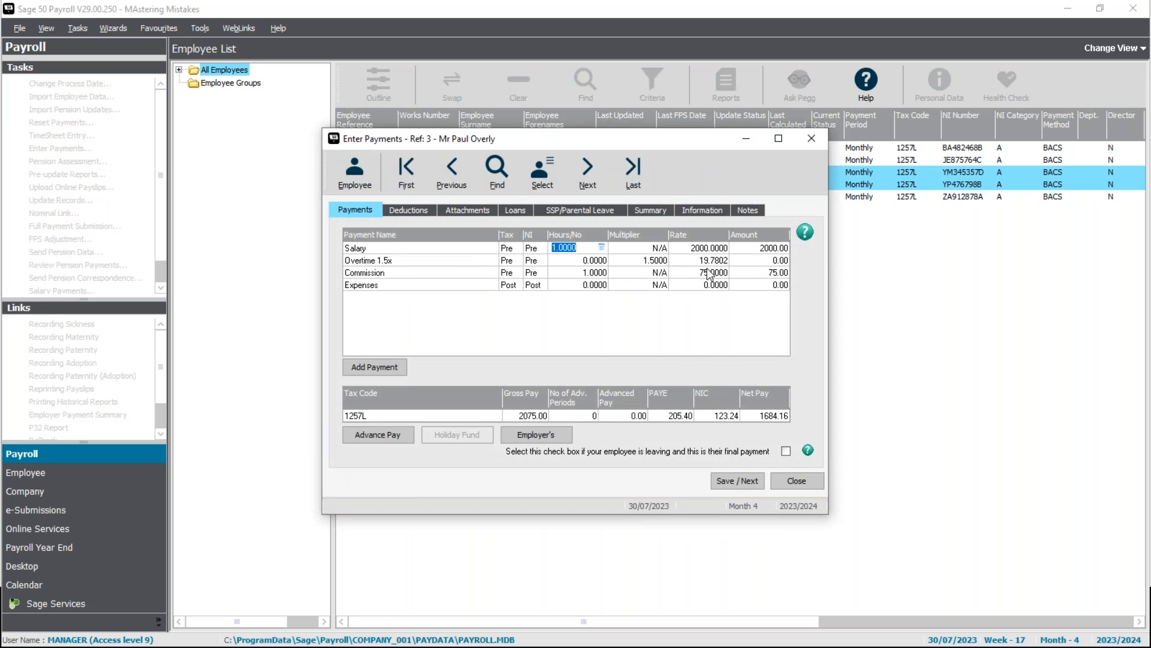
click(738, 481)
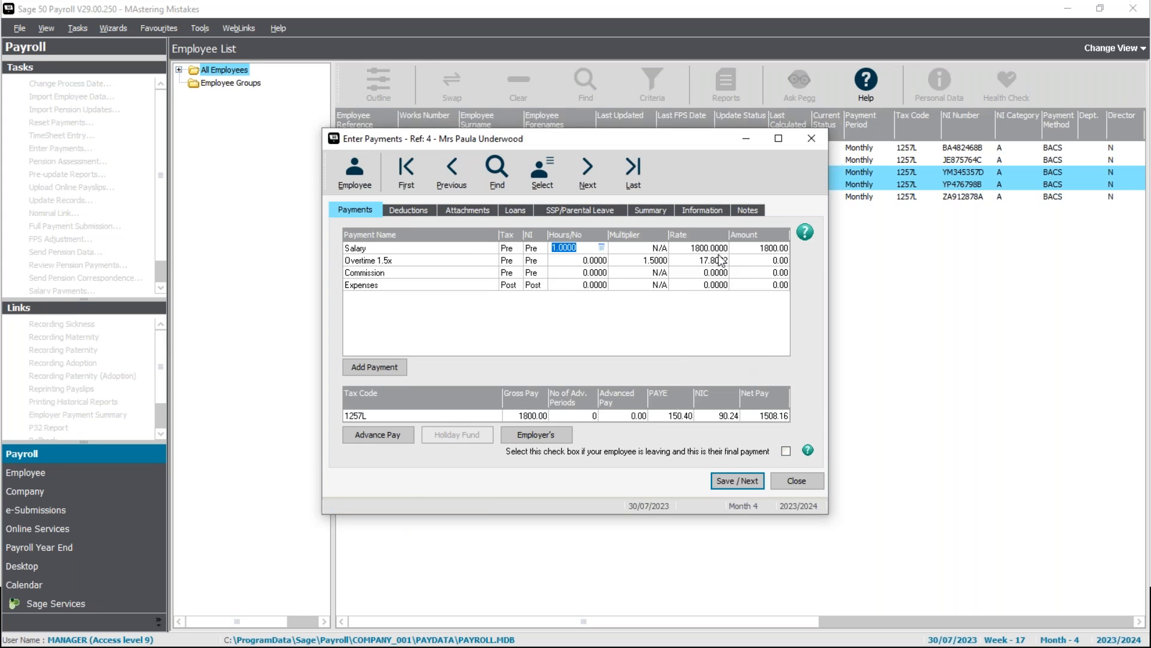
click(800, 483)
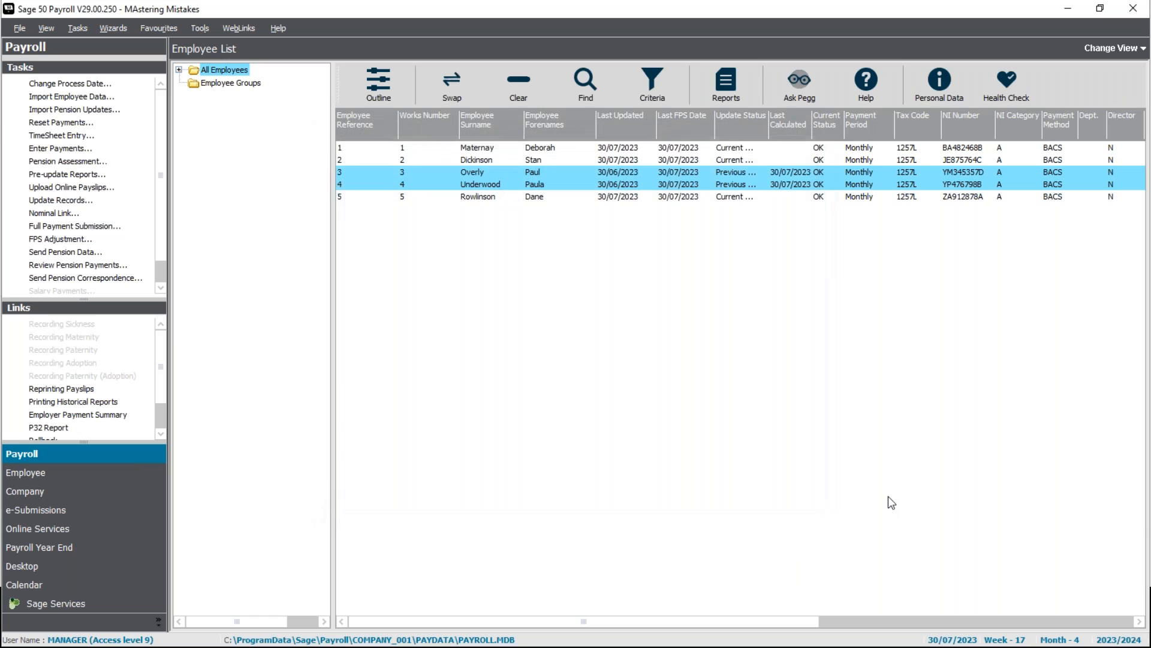
Run the Update Records wizard for employees 3 and 4 at process date 30/07/2023
click(71, 200)
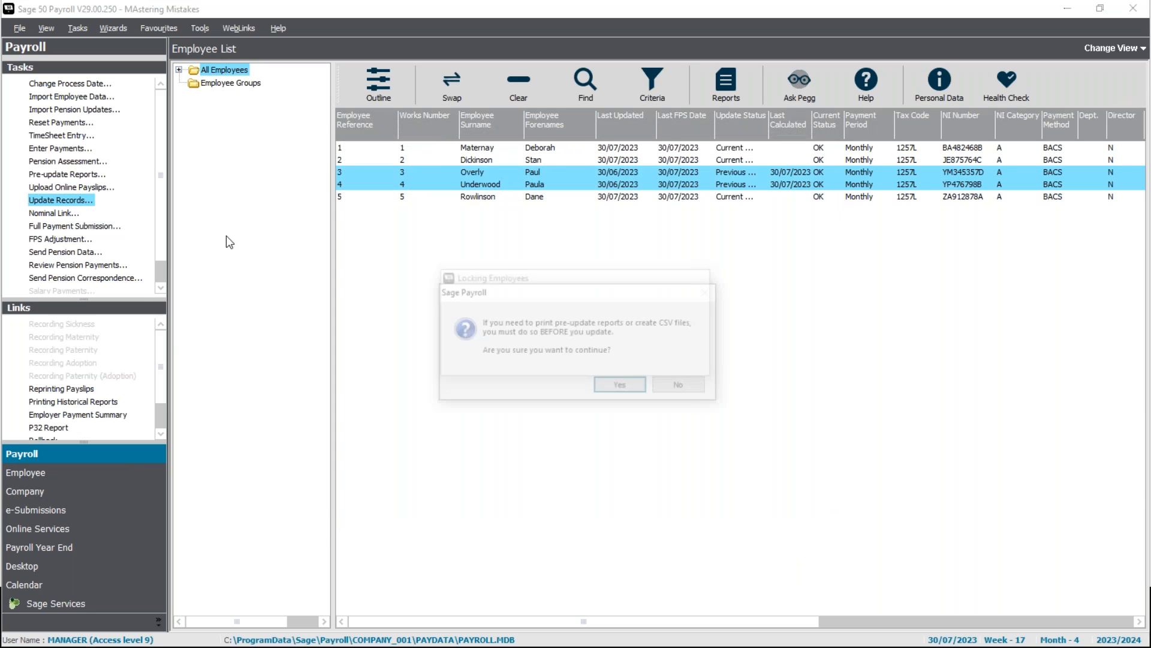
click(621, 386)
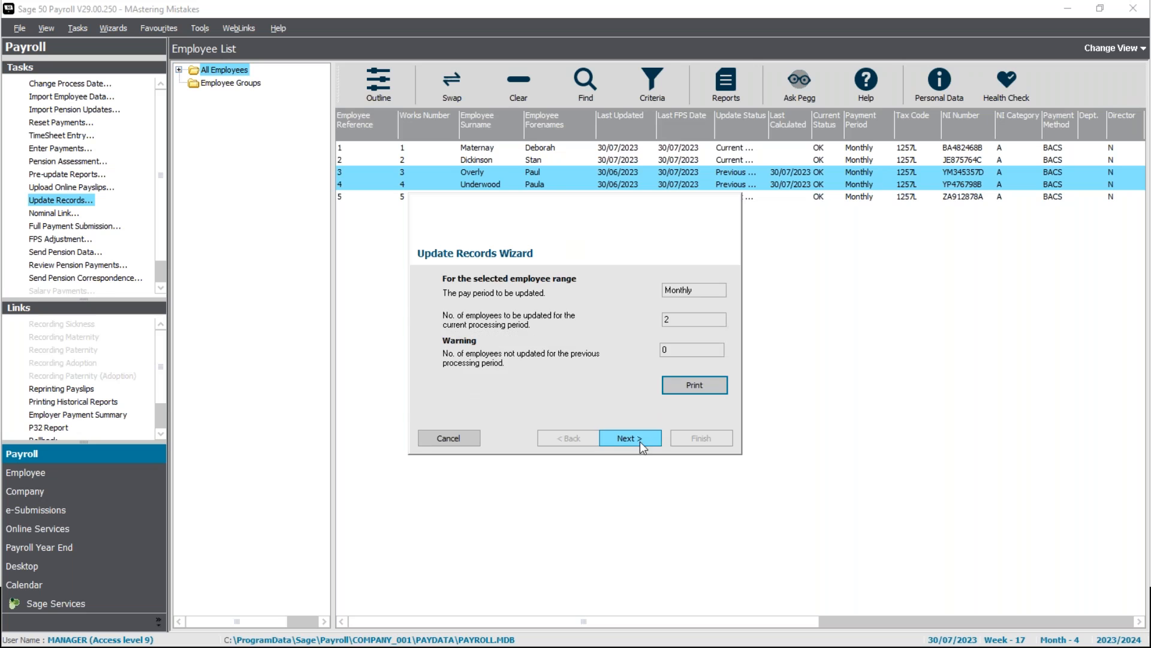
click(639, 441)
click(696, 442)
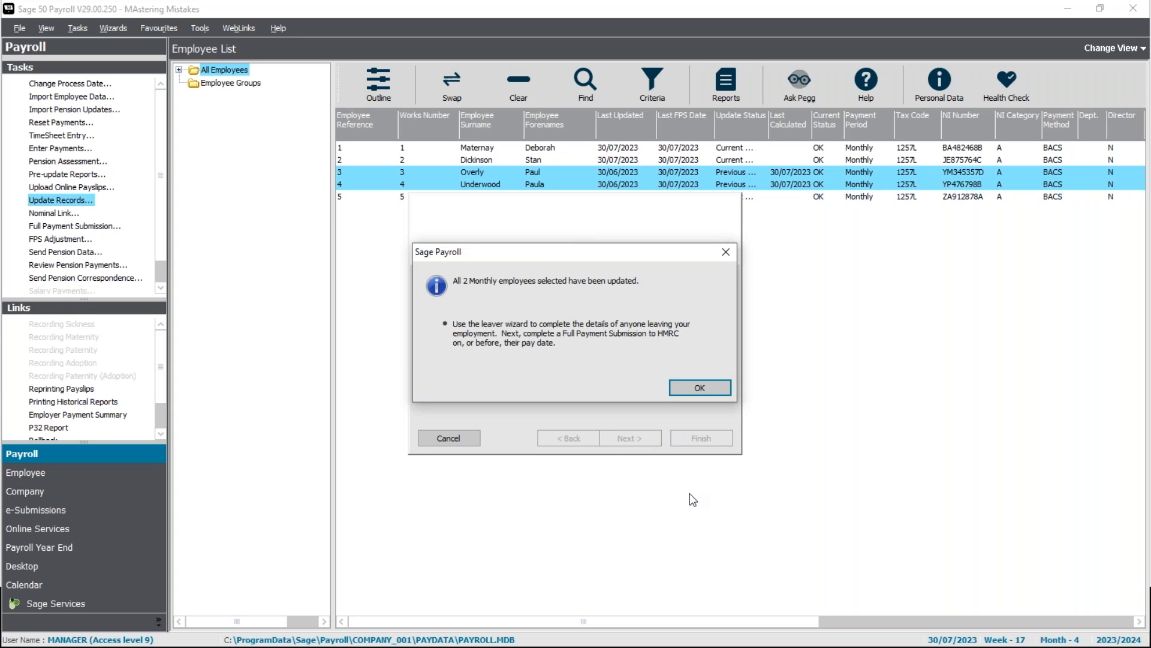
Close the completed record update for employees 3 and 4, and switch to the presentation's FPS Adjustments slide
click(705, 390)
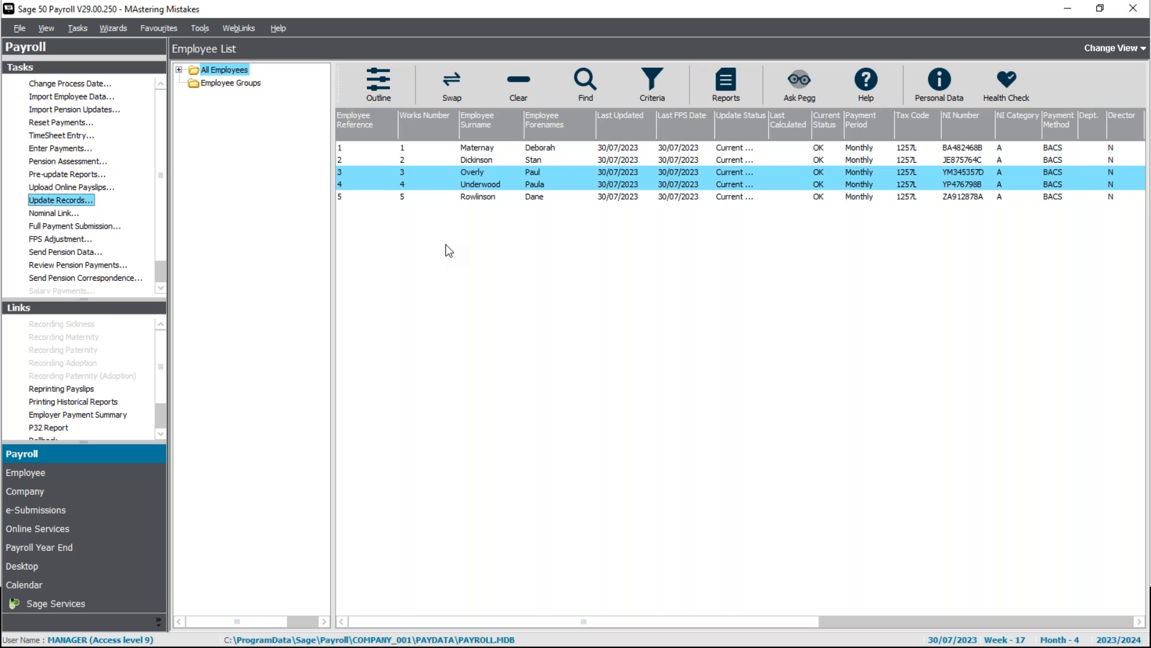
key(alt+Tab)
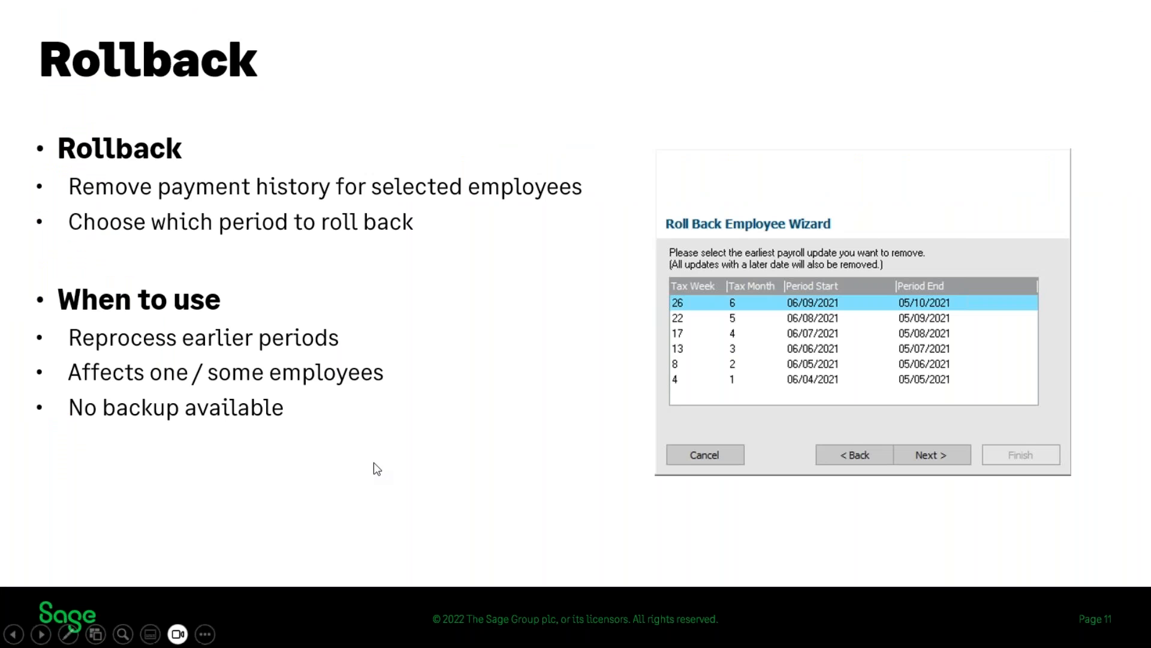
click(373, 462)
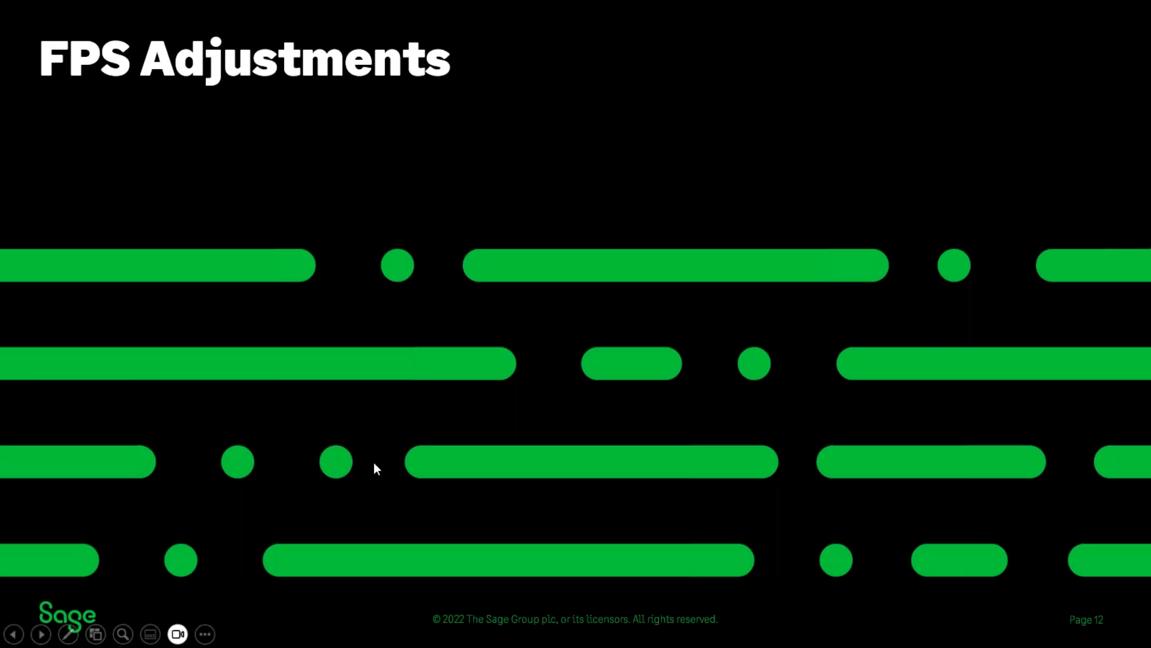
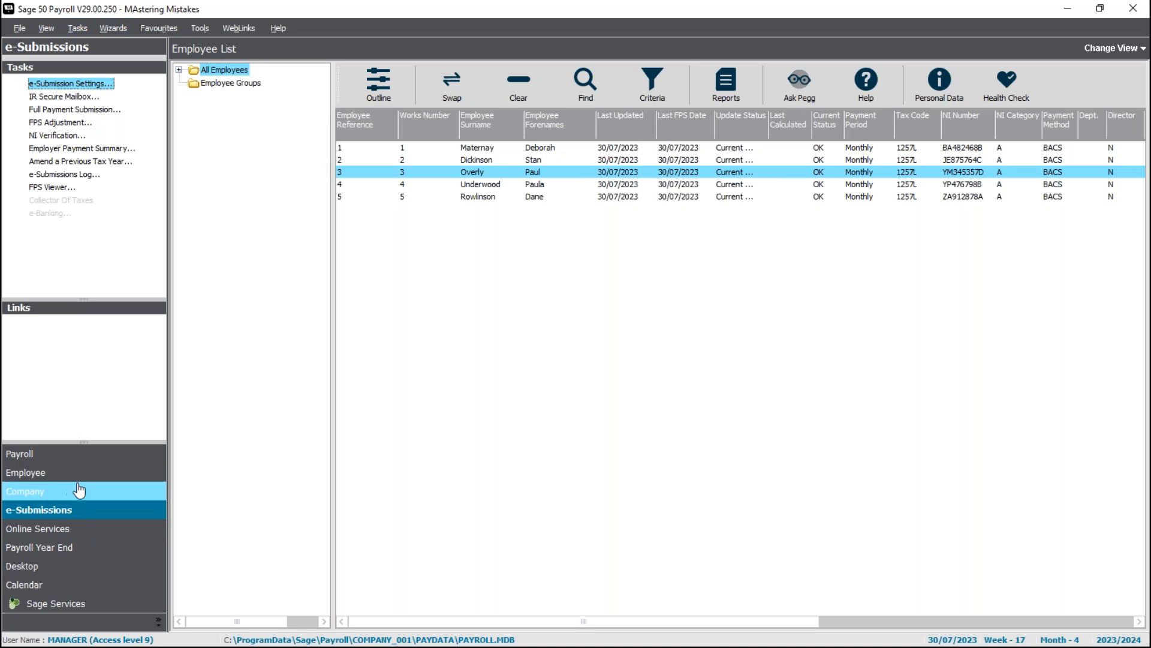
Roll back employee 3's updates from tax month 1 of 2023/2024 onward, also clearing the attachment, statutory payment and other year-to-date information
click(75, 456)
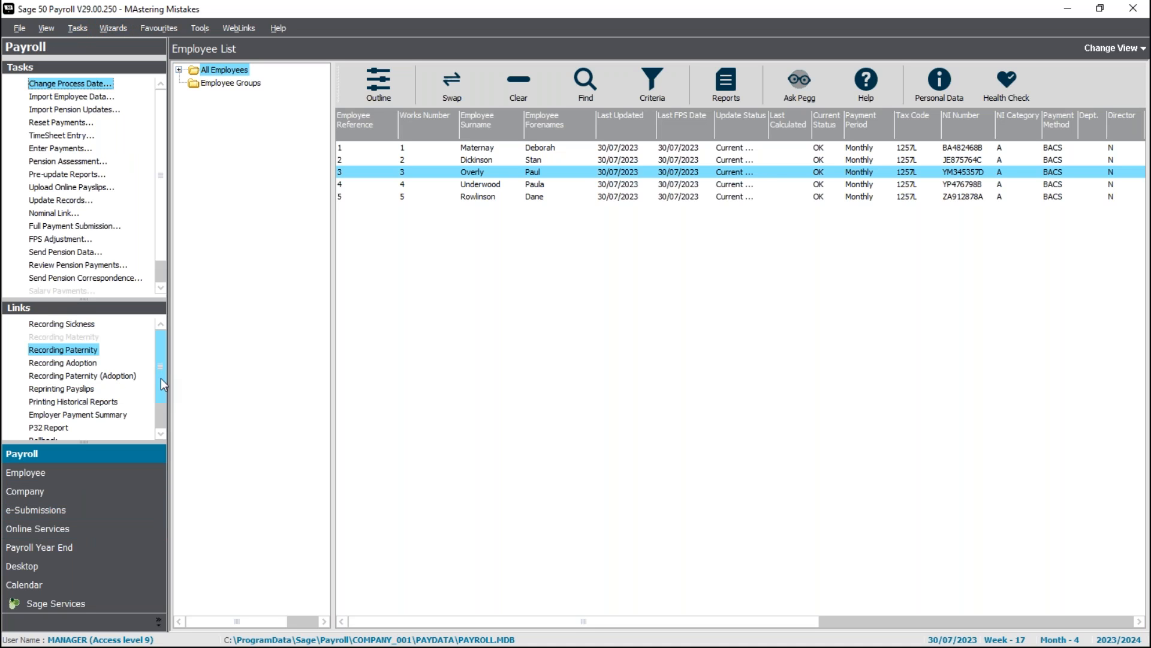
drag(161, 378, 161, 402)
click(43, 402)
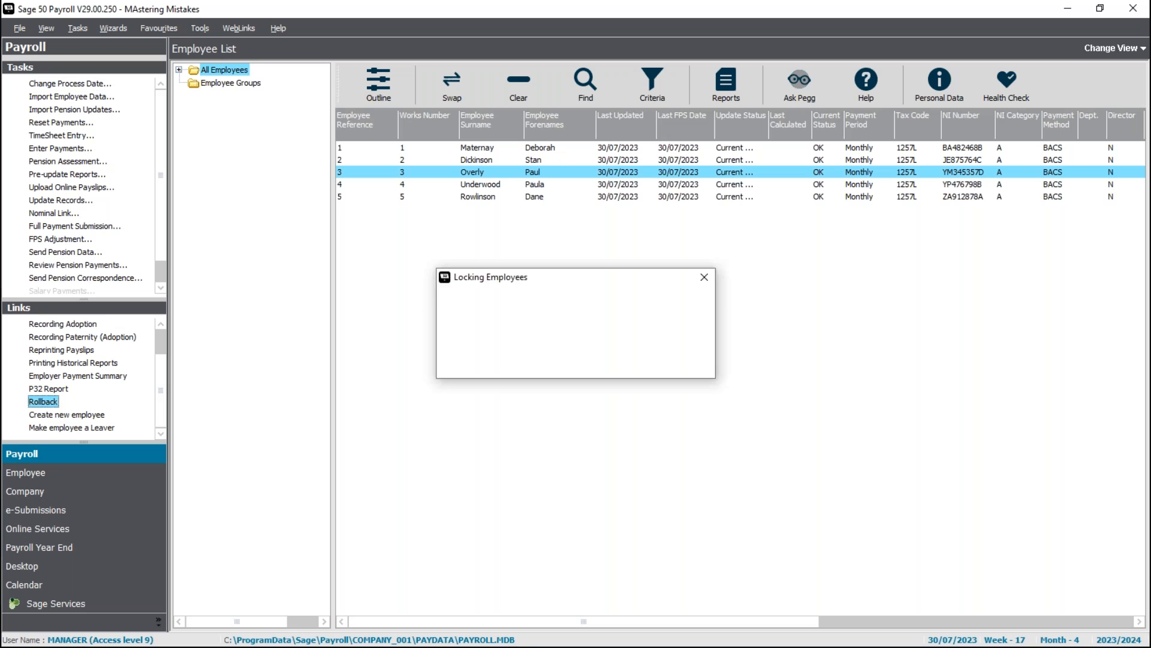
click(640, 441)
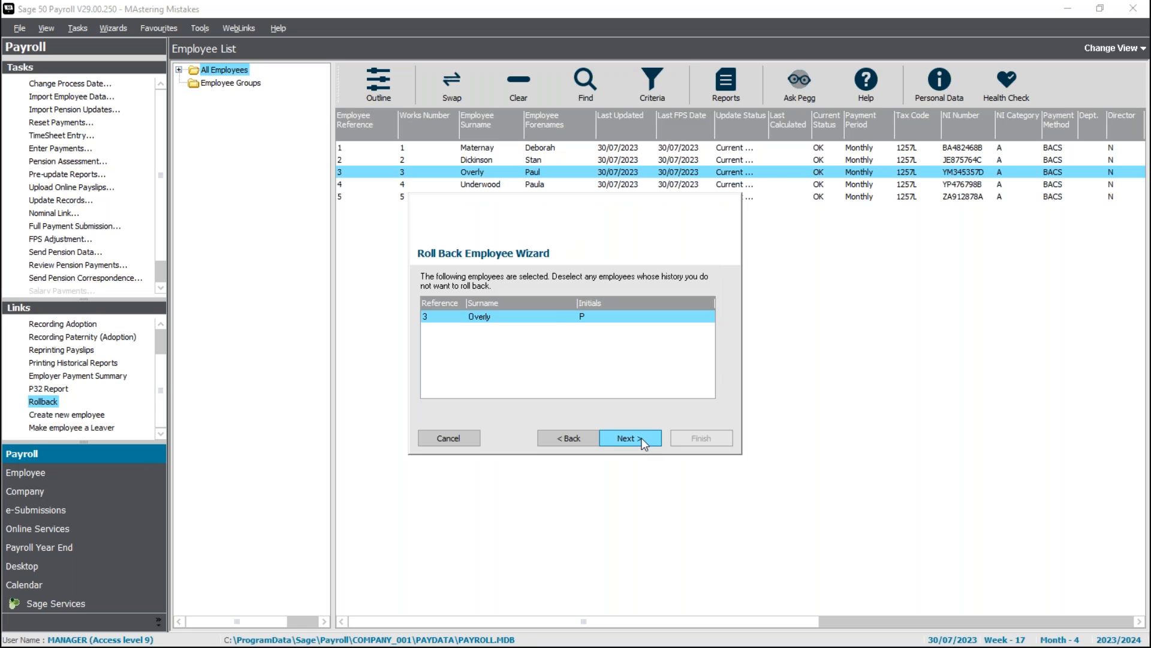
click(641, 441)
click(480, 354)
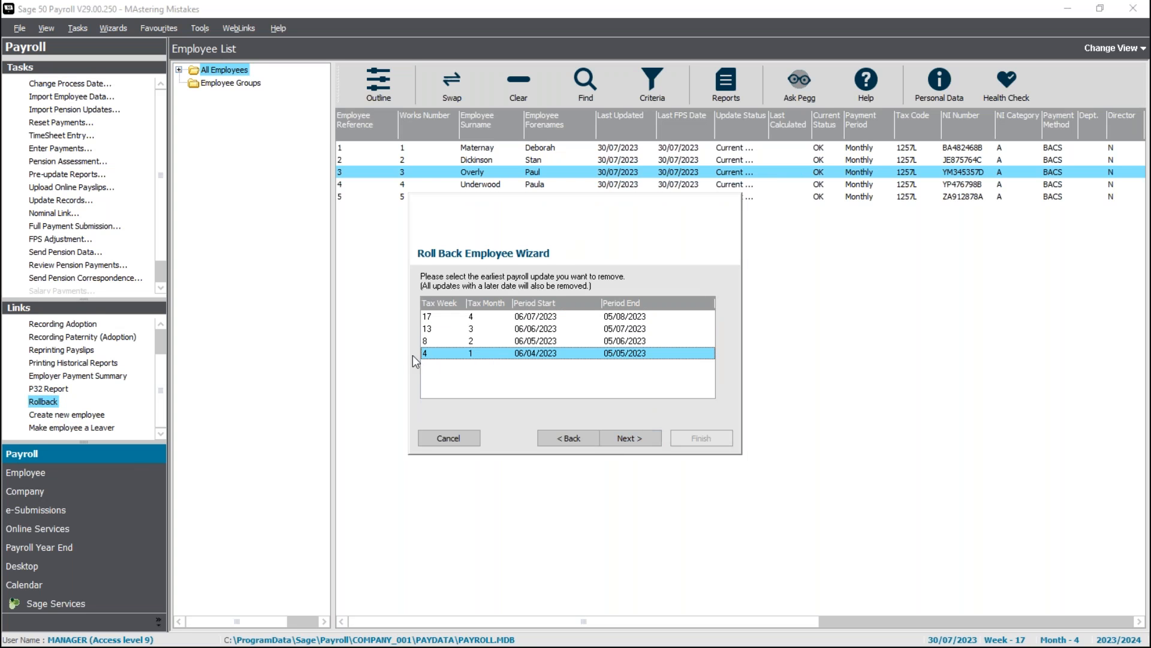
click(627, 438)
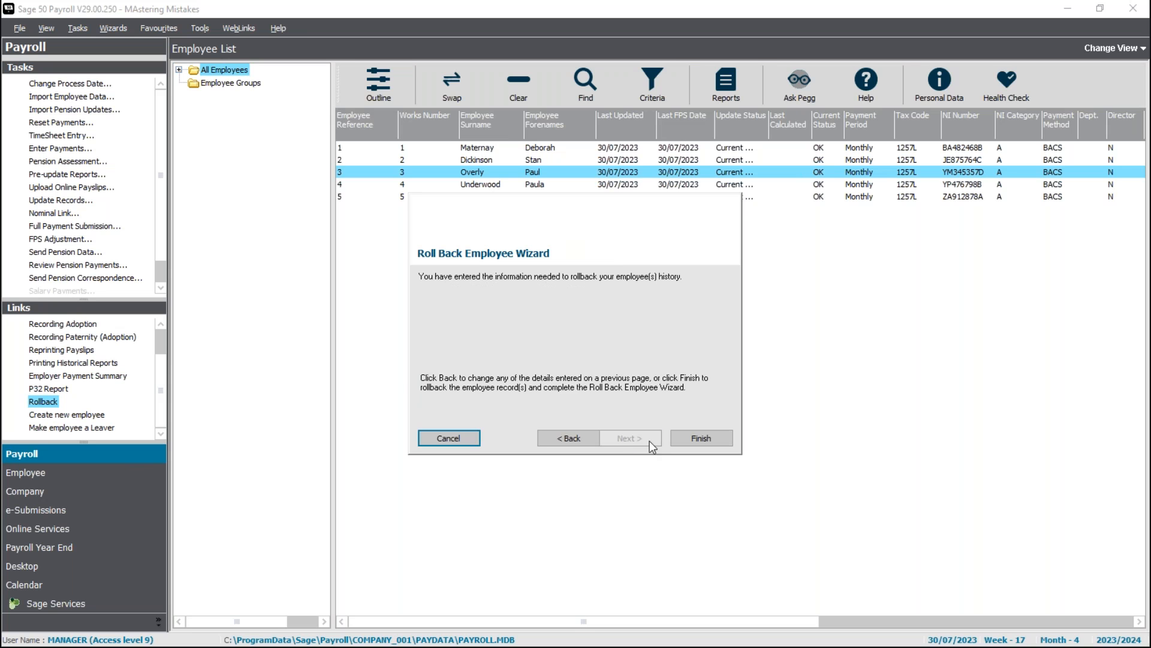
click(713, 441)
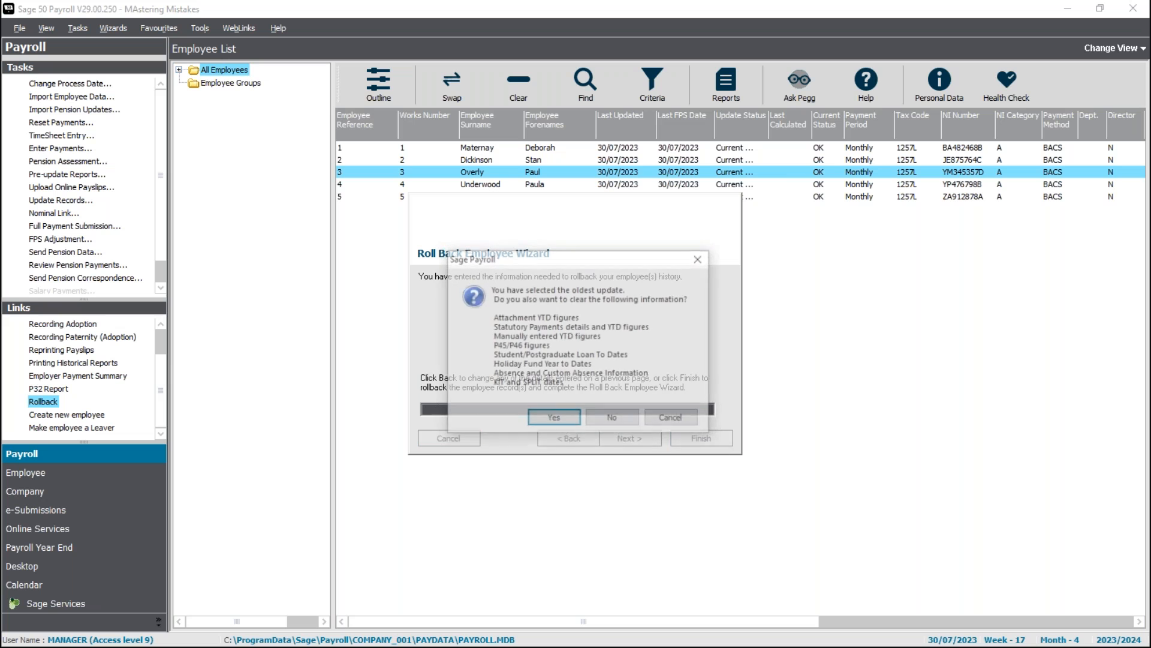
click(554, 418)
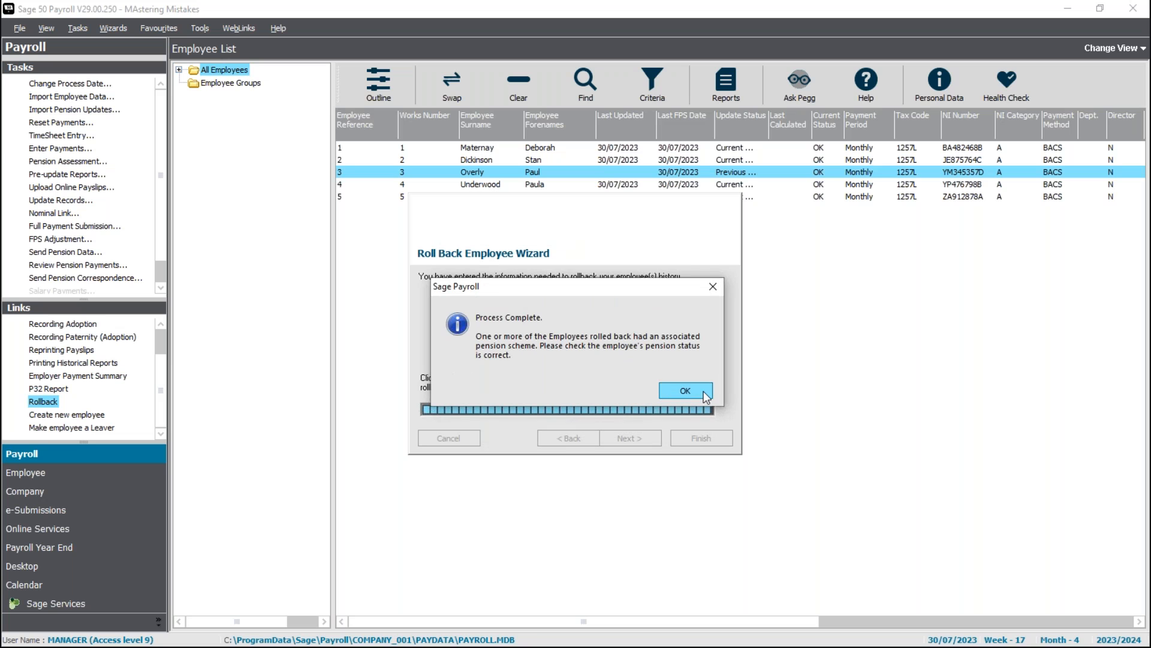
click(703, 391)
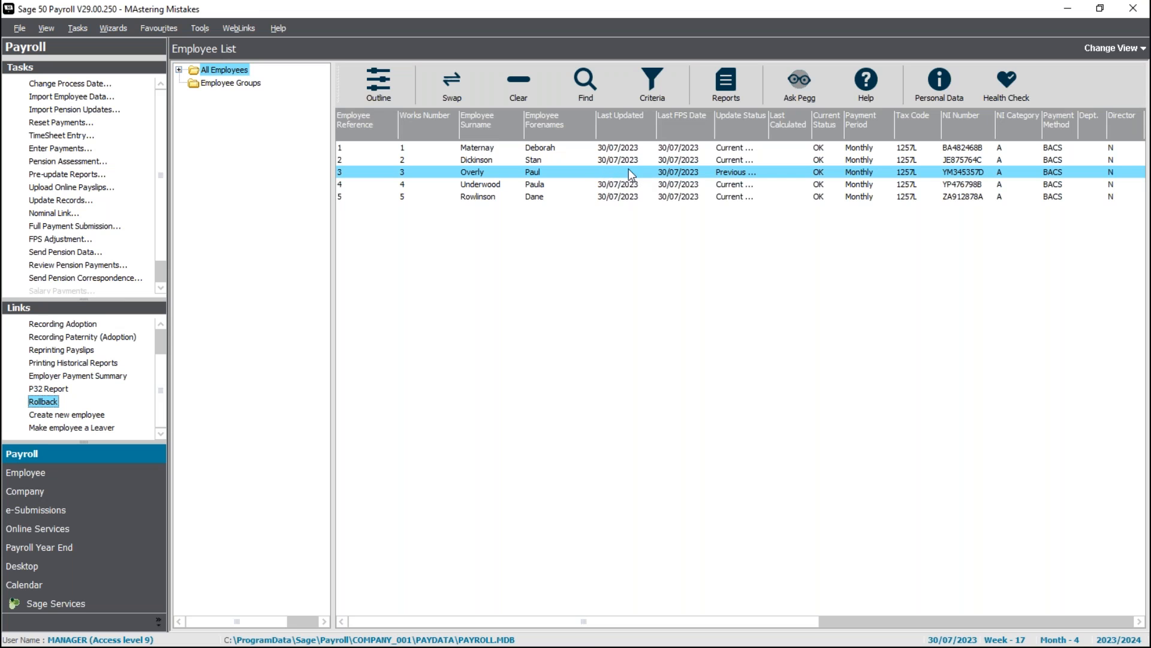
Change the payroll process date to 30/03/2023 in the previous tax year
click(63, 83)
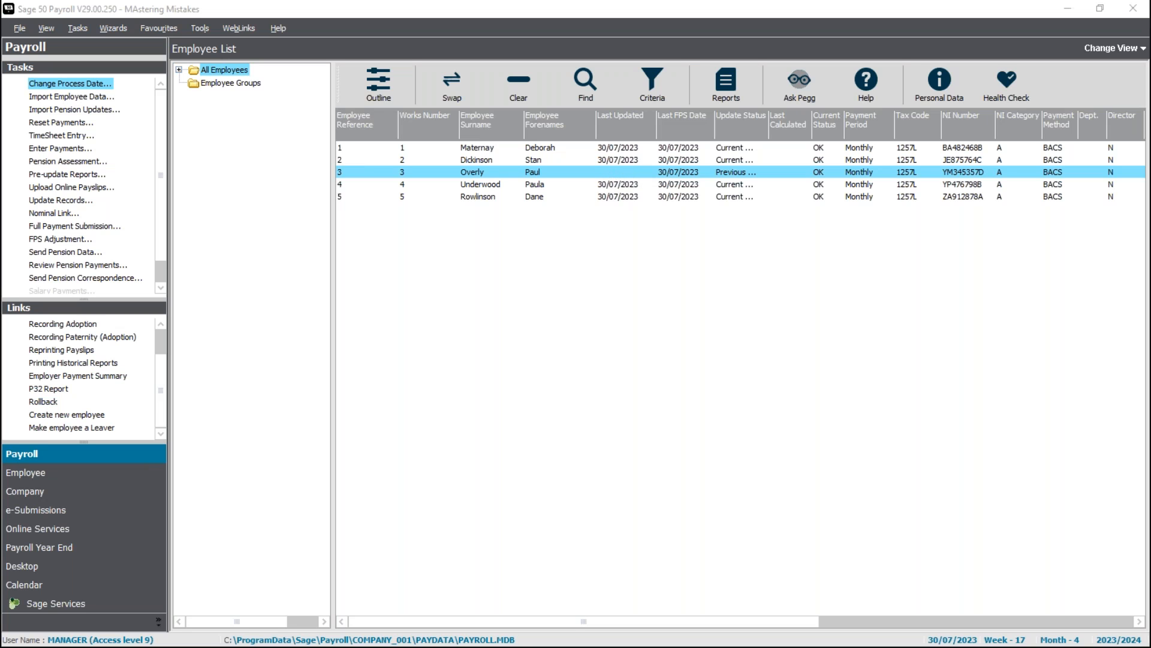
click(652, 289)
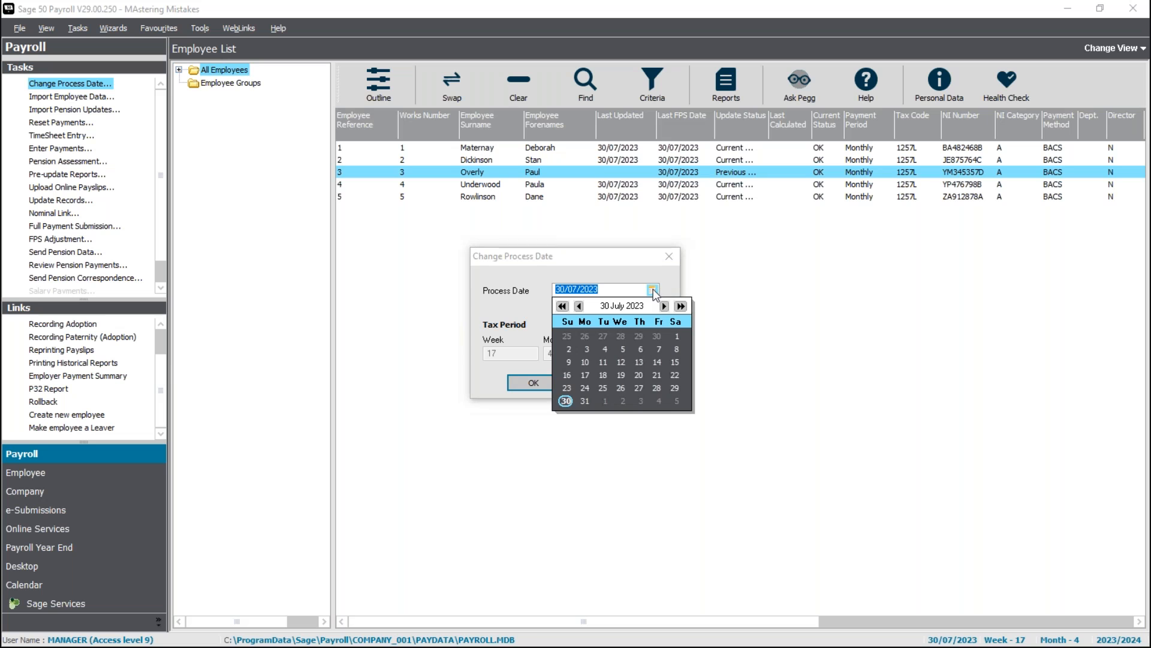
click(579, 307)
click(578, 306)
click(579, 307)
click(579, 306)
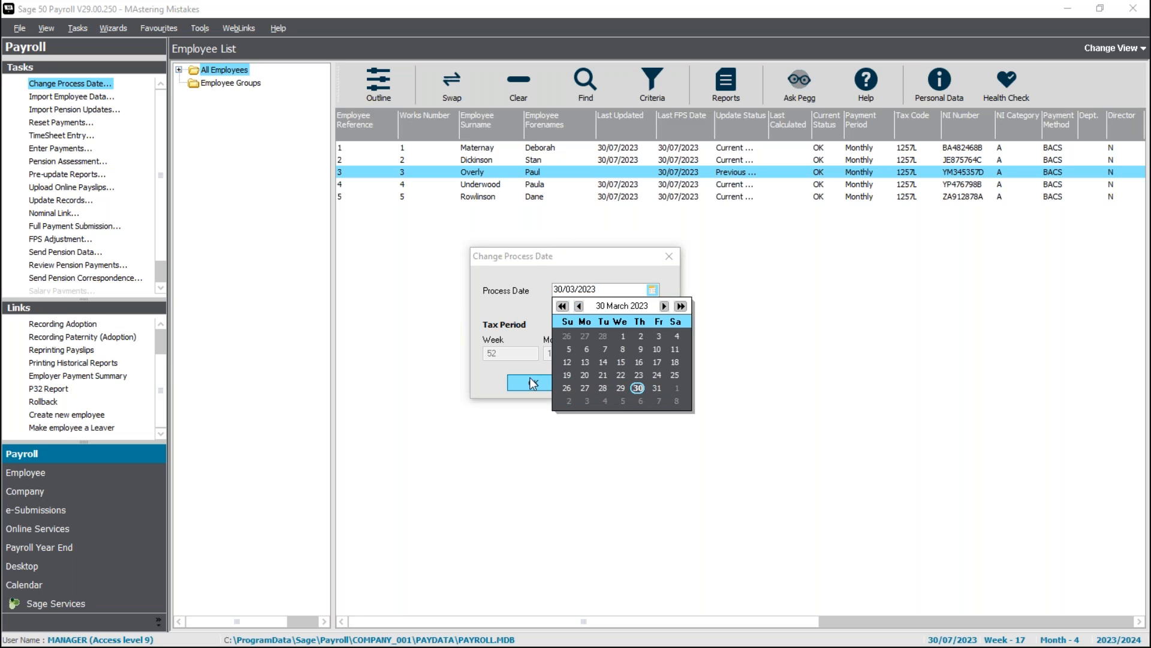
click(530, 377)
click(529, 384)
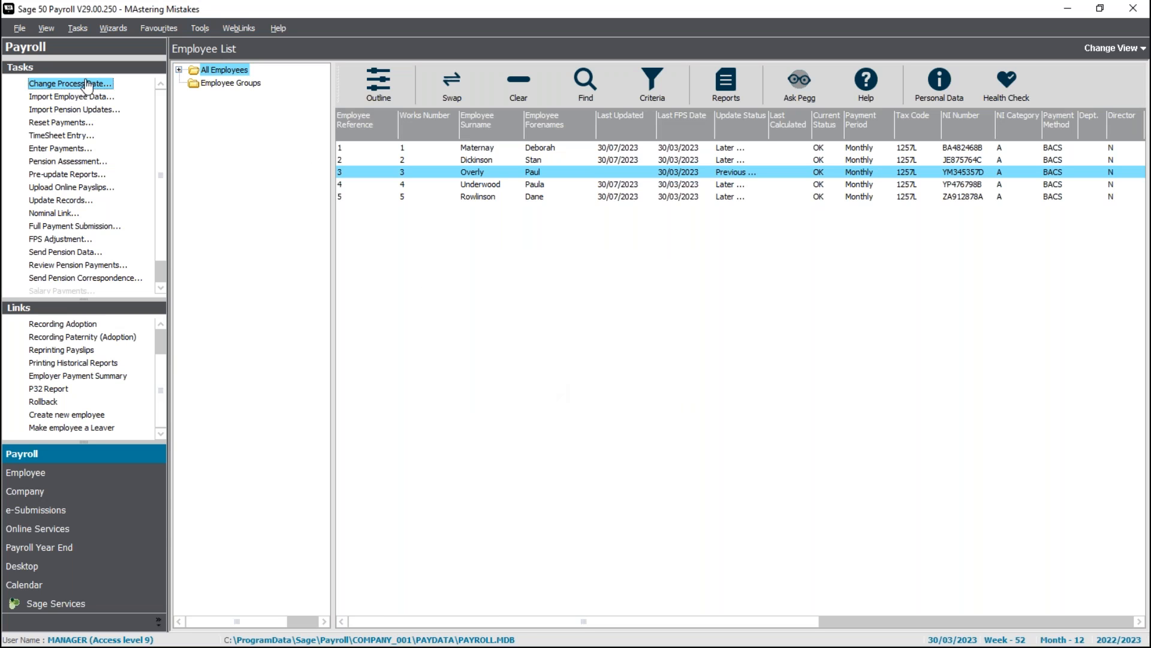
Roll back employee 3's updates from tax month 11 of 2022/2023 onward with the Roll Back Employee Wizard
click(39, 402)
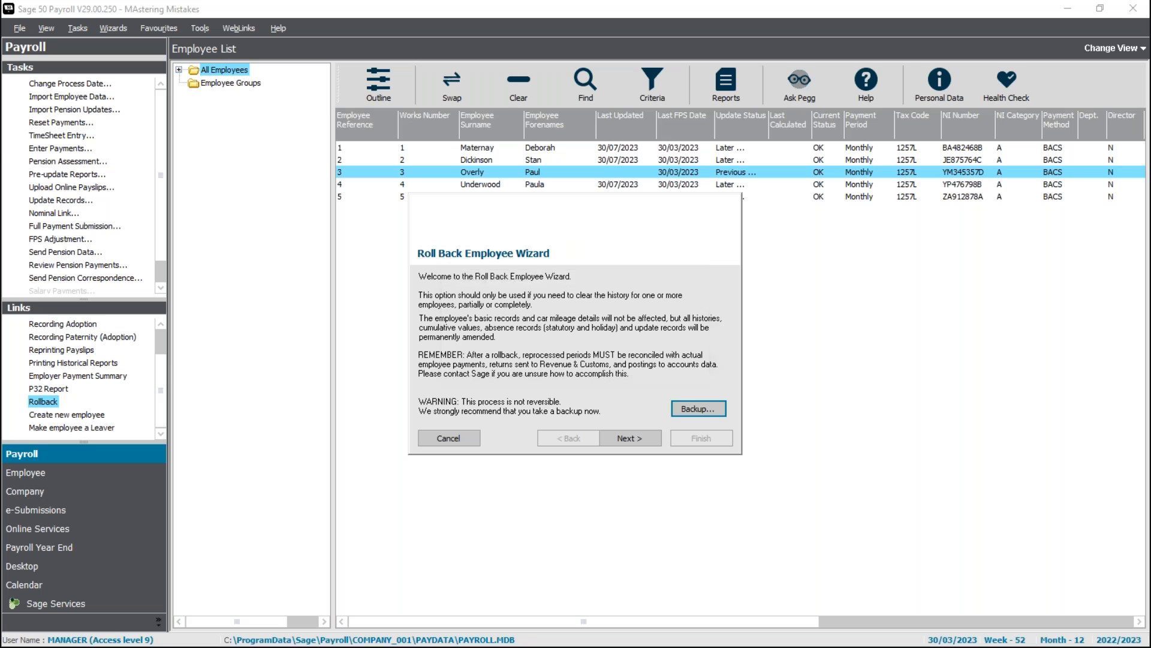
click(626, 437)
click(630, 437)
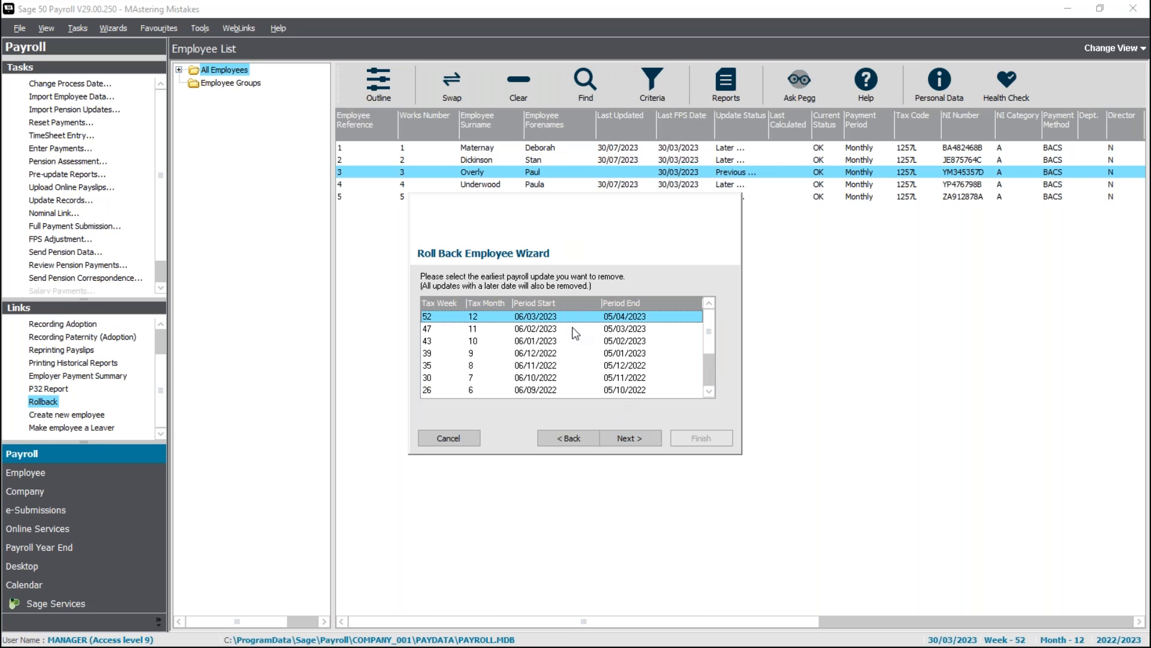
mouse_move(707, 336)
mouse_down()
mouse_move(711, 380)
mouse_move(712, 329)
mouse_up()
key(Down)
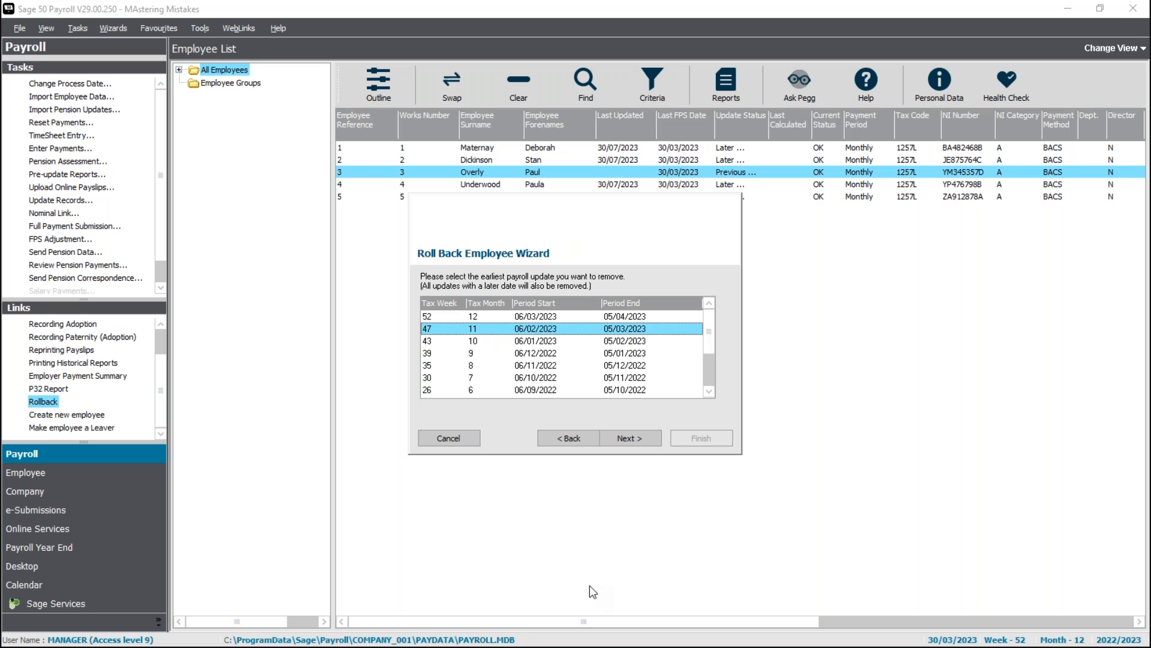
click(632, 440)
click(690, 441)
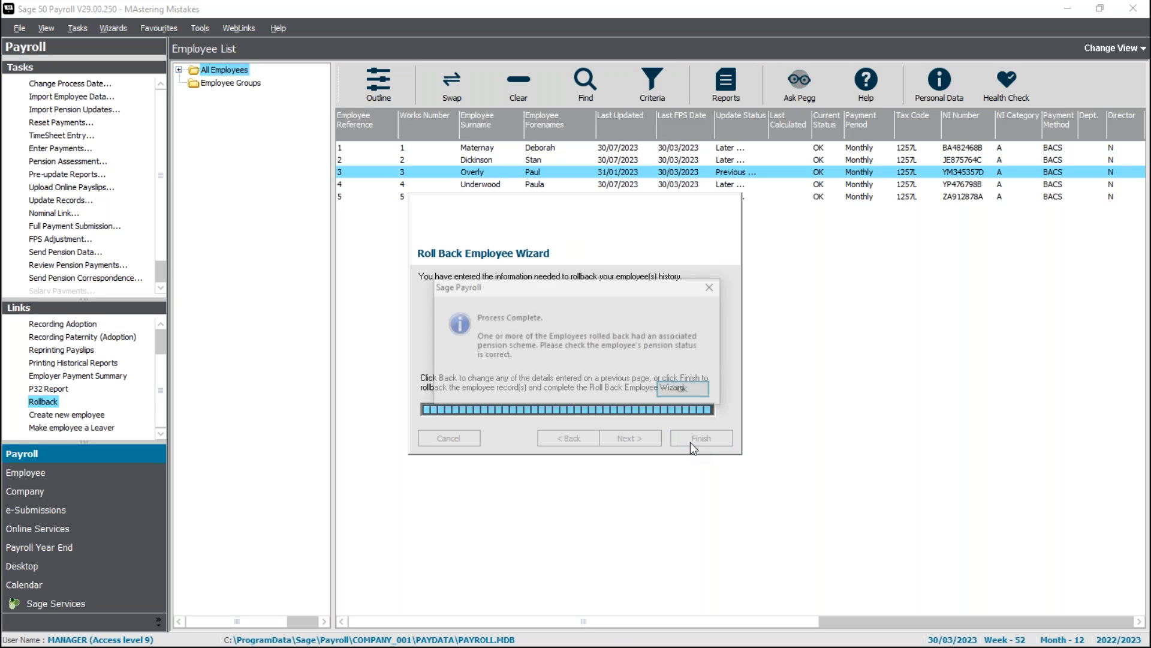
click(694, 393)
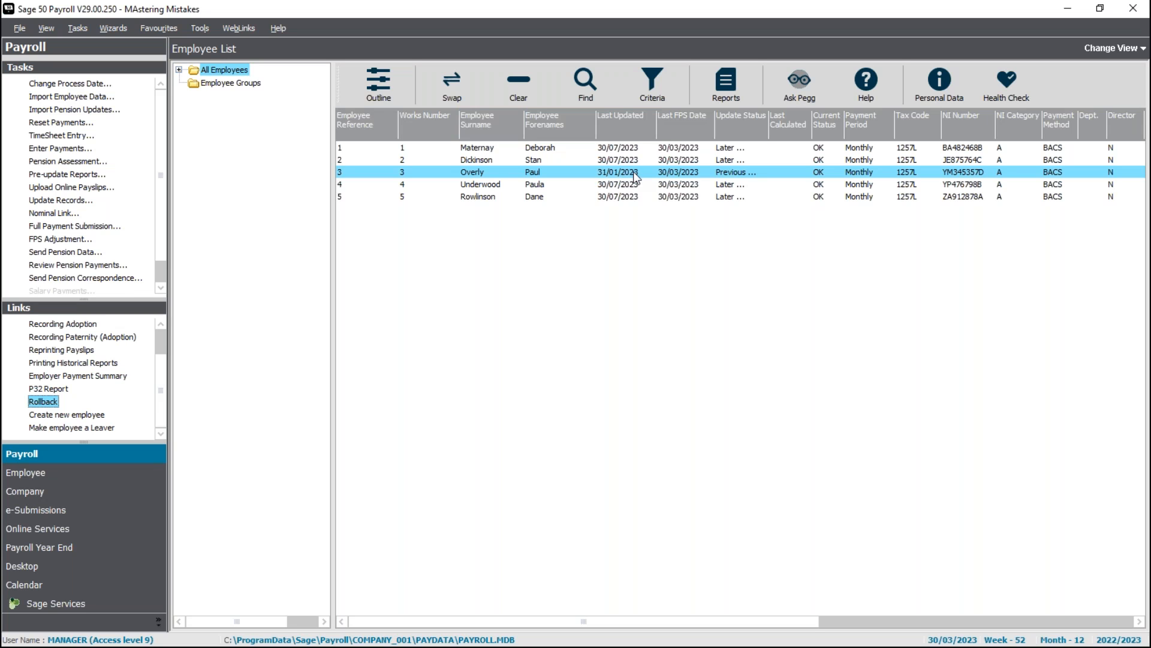
Change the payroll process date to 28/02/2023
click(106, 84)
click(652, 290)
click(580, 306)
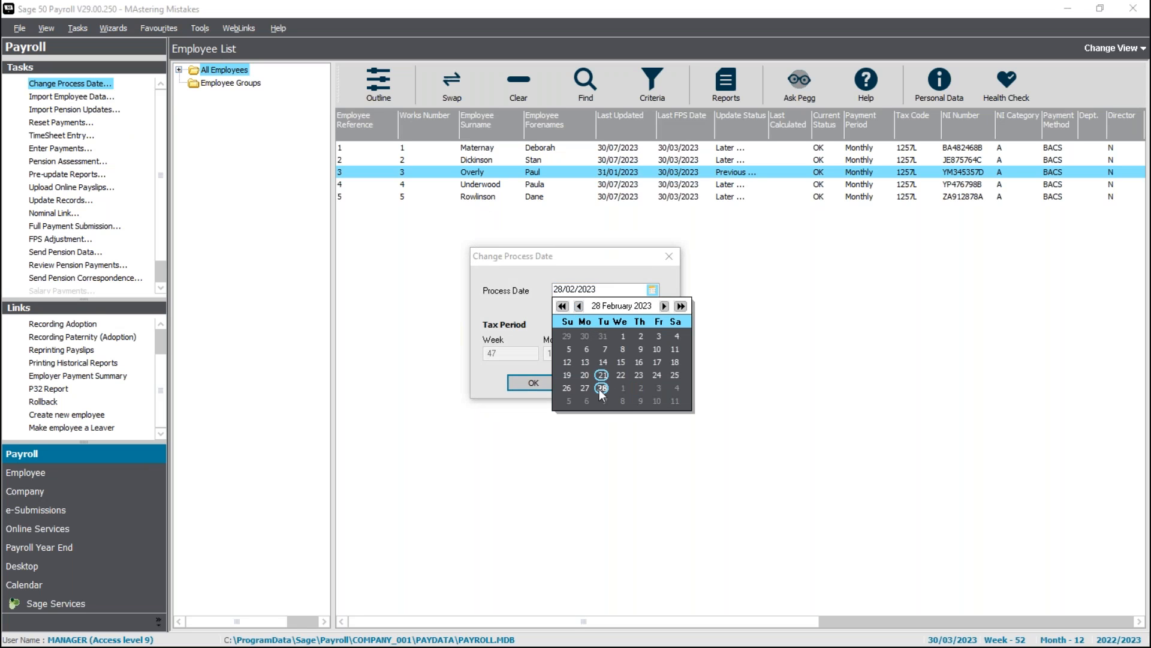
click(526, 379)
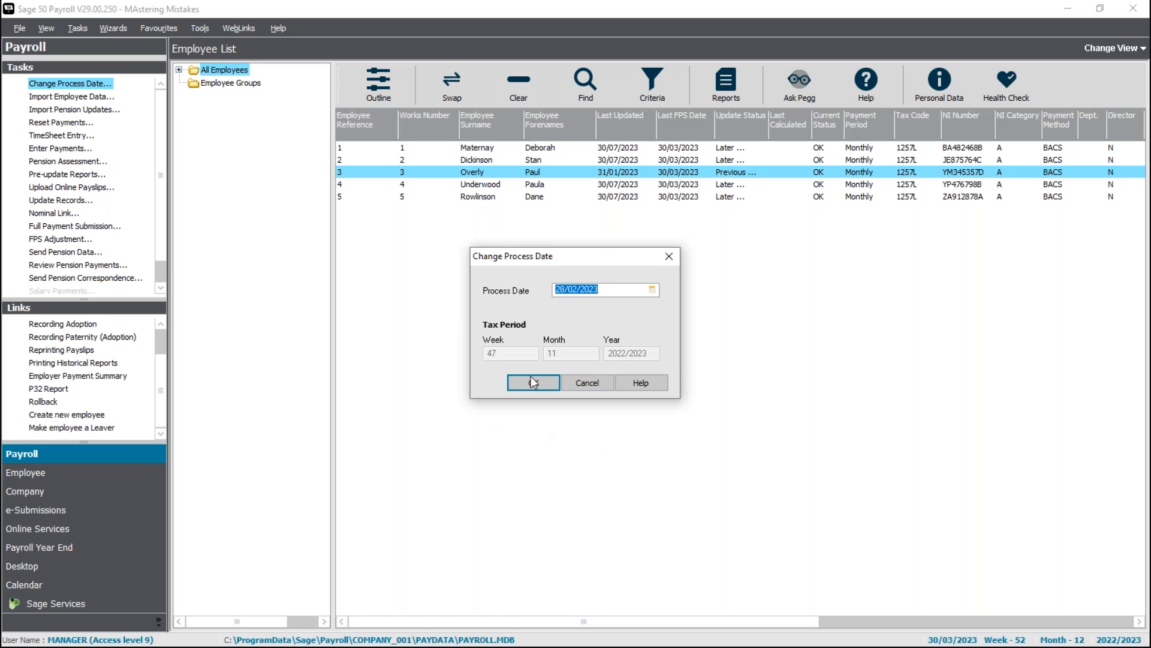
click(533, 382)
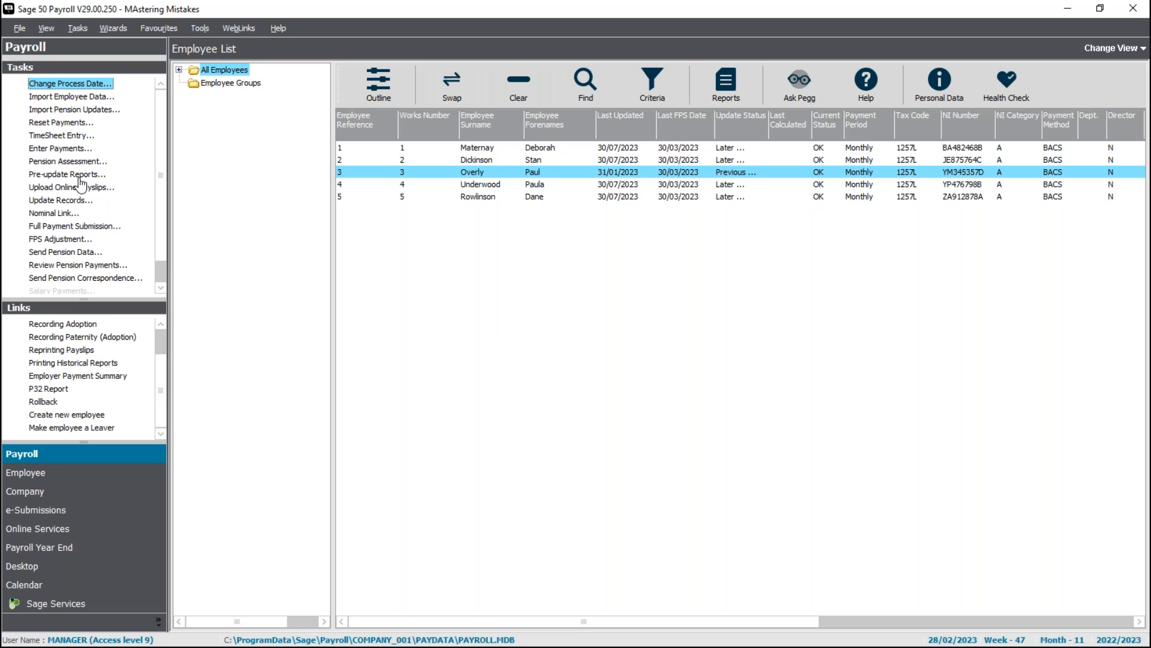
Set employee 3's commission rate to 0 for Month 11, save the payment and close payment entry
double_click(60, 148)
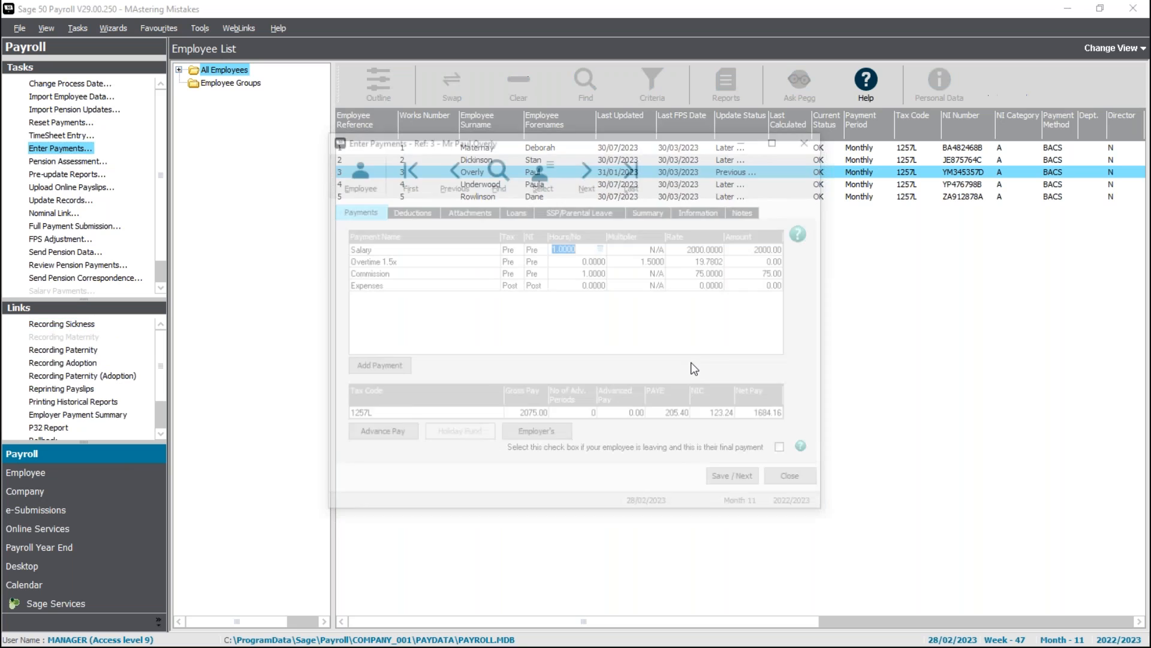
click(671, 260)
click(697, 248)
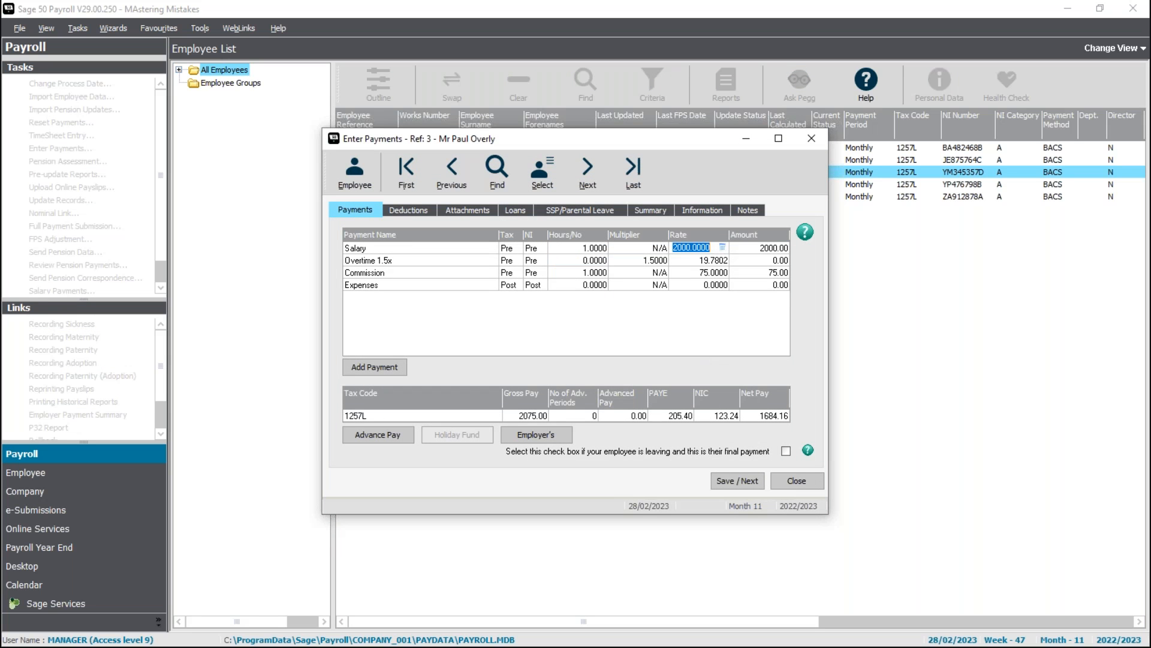
click(707, 273)
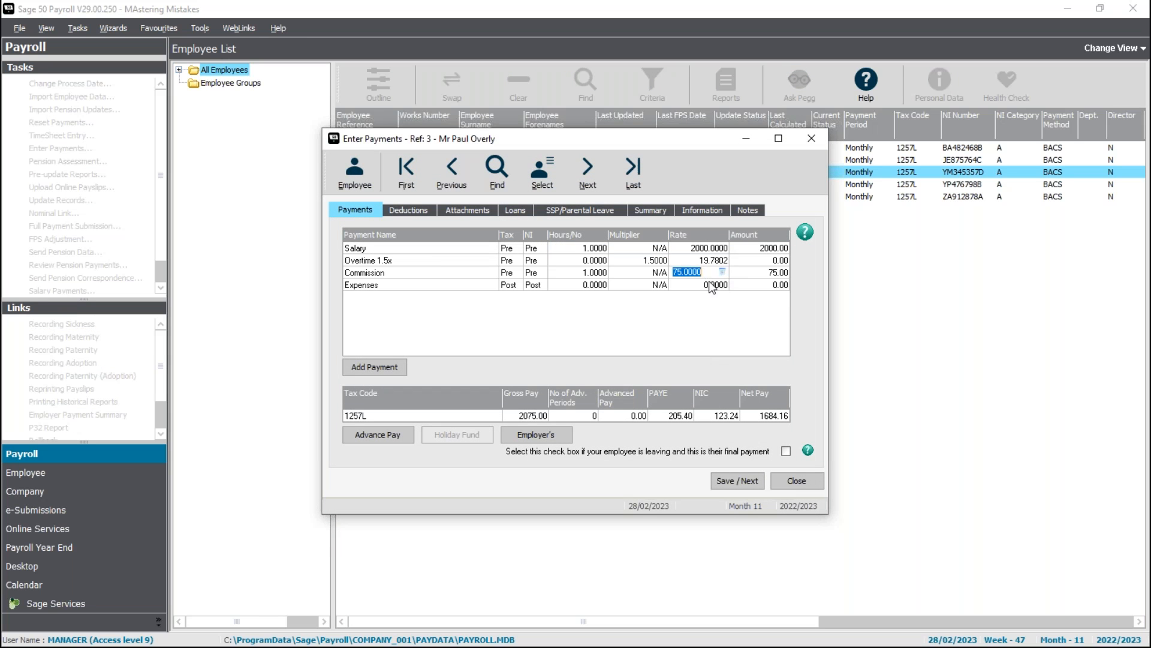
text(0)
click(761, 485)
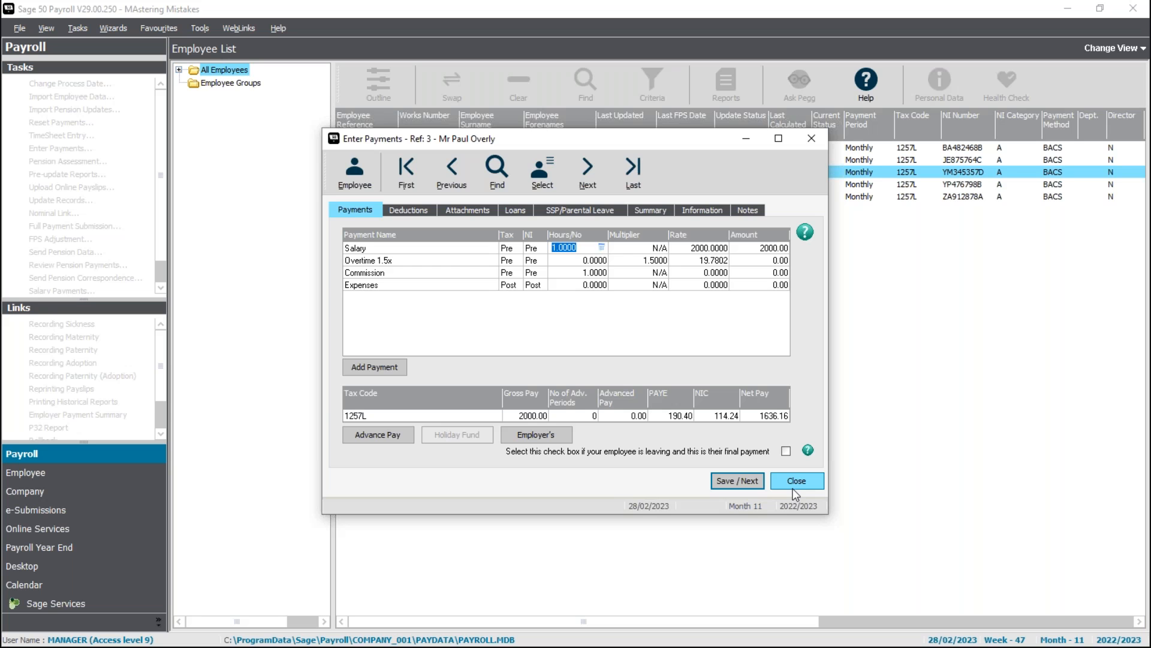
click(794, 485)
Run the Update Records wizard for employee 3 at process date 28/02/2023
click(60, 201)
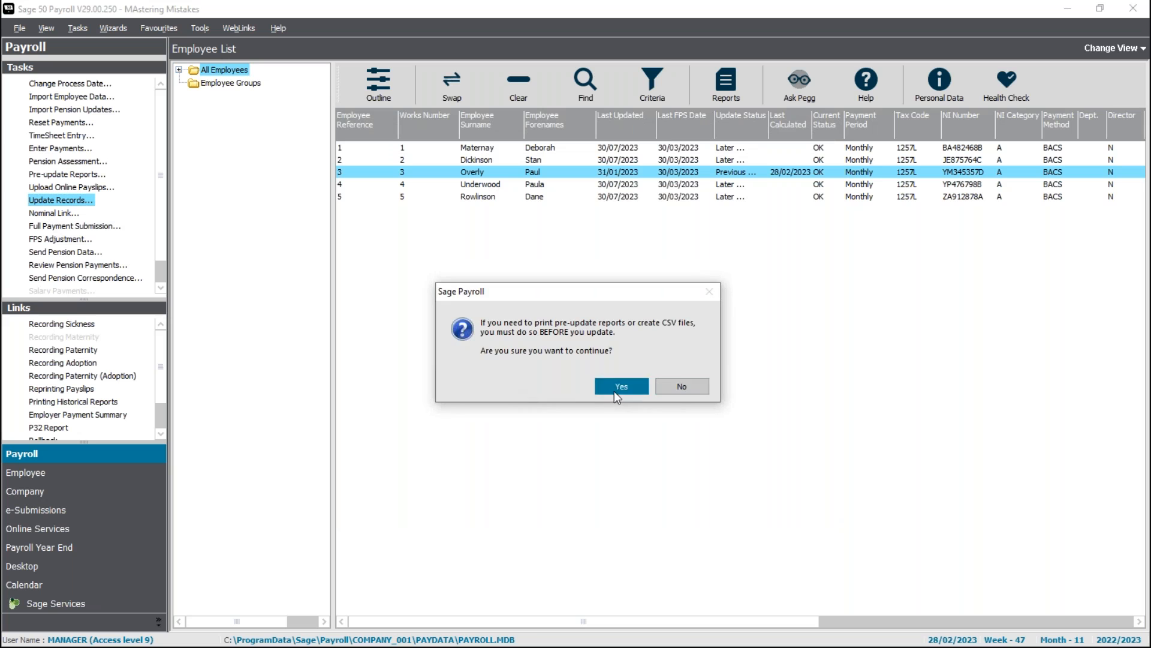
click(617, 387)
click(631, 439)
click(636, 440)
click(701, 438)
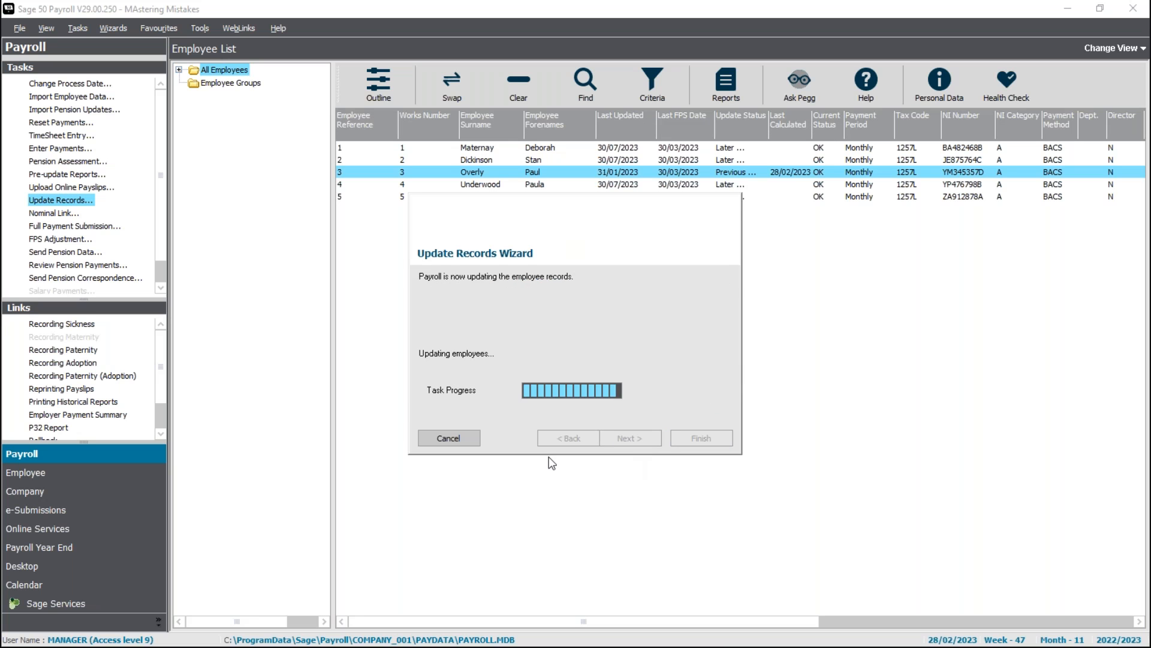
click(696, 388)
Change the payroll process date to 30/03/2023 for Month 12
click(120, 84)
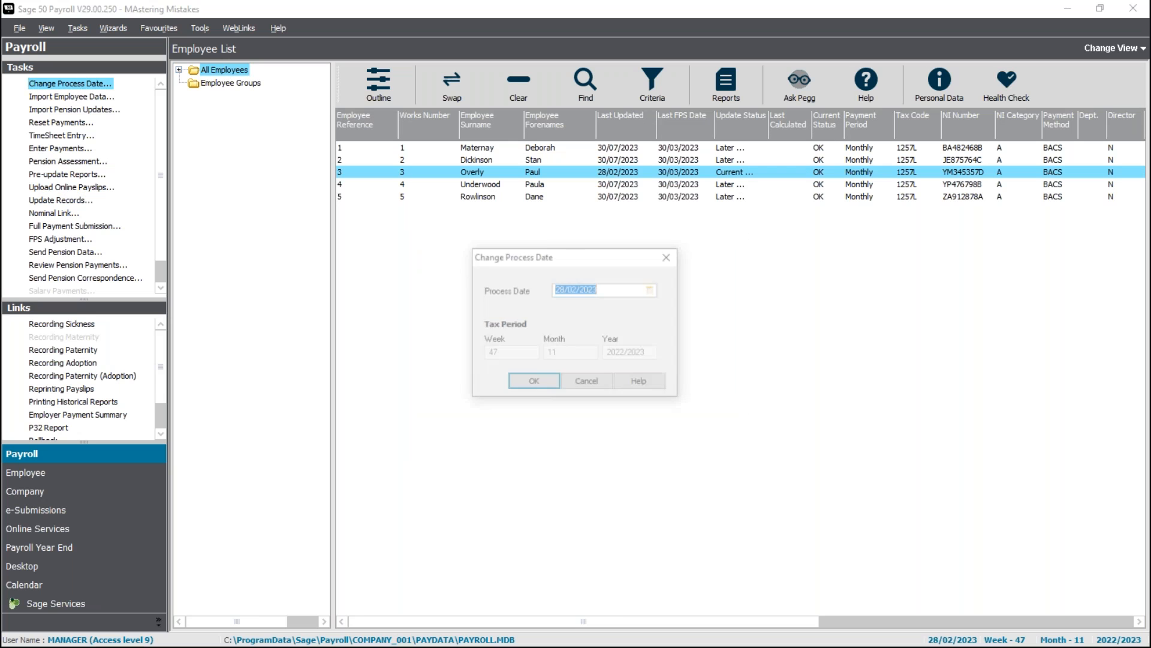
click(652, 290)
click(664, 306)
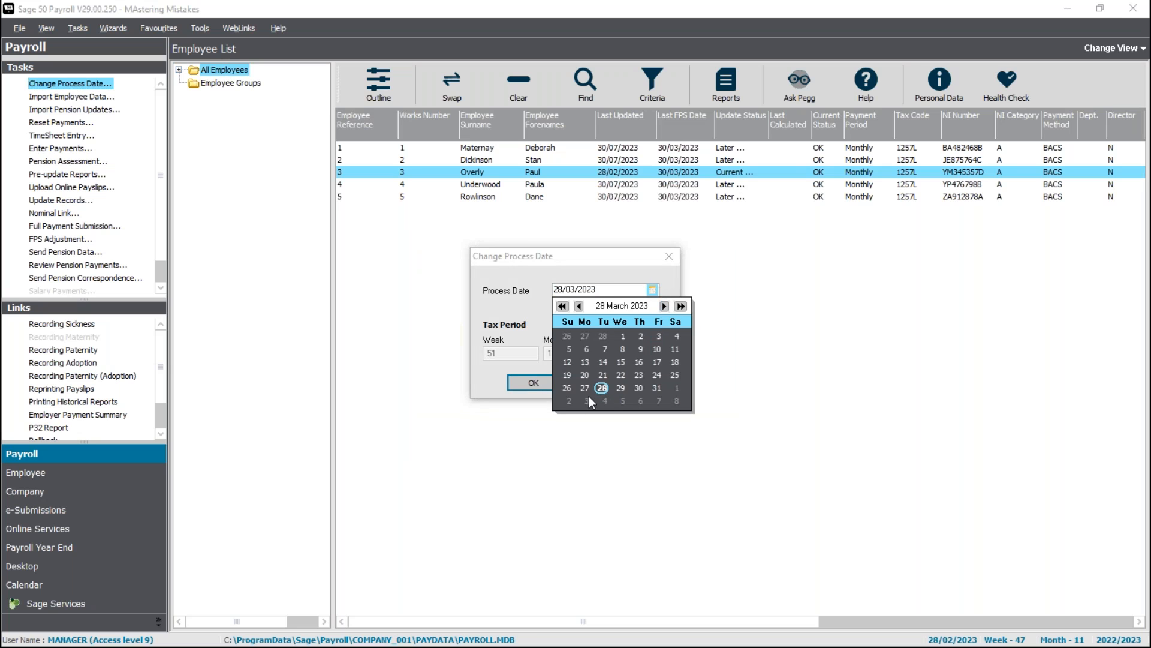
click(638, 388)
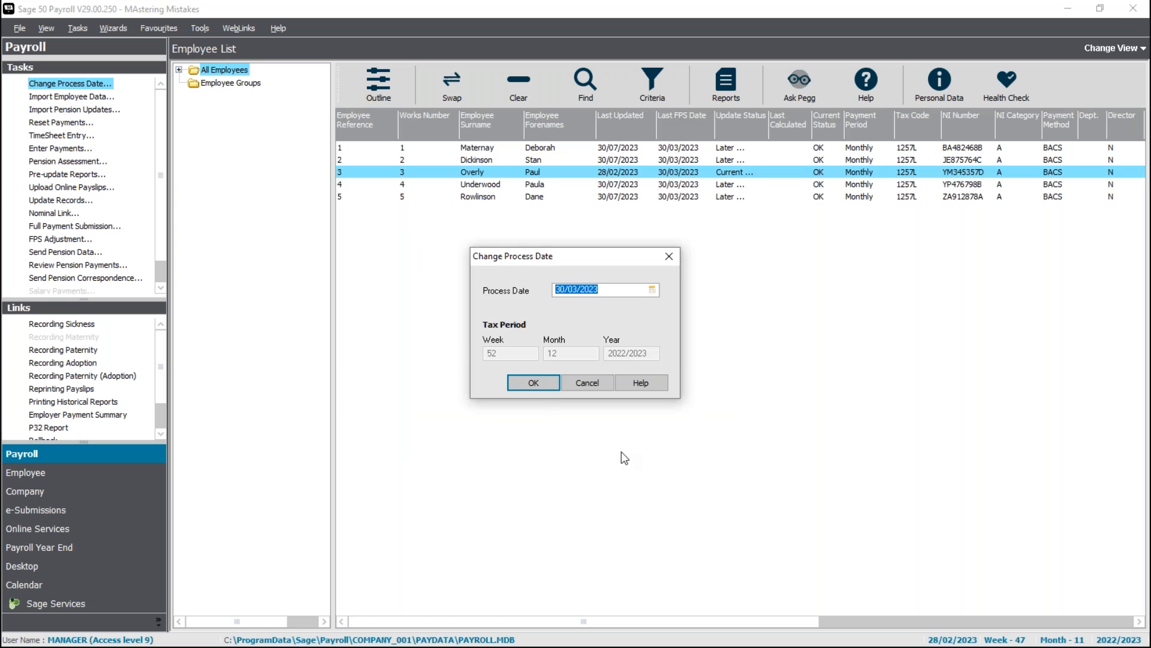
click(531, 382)
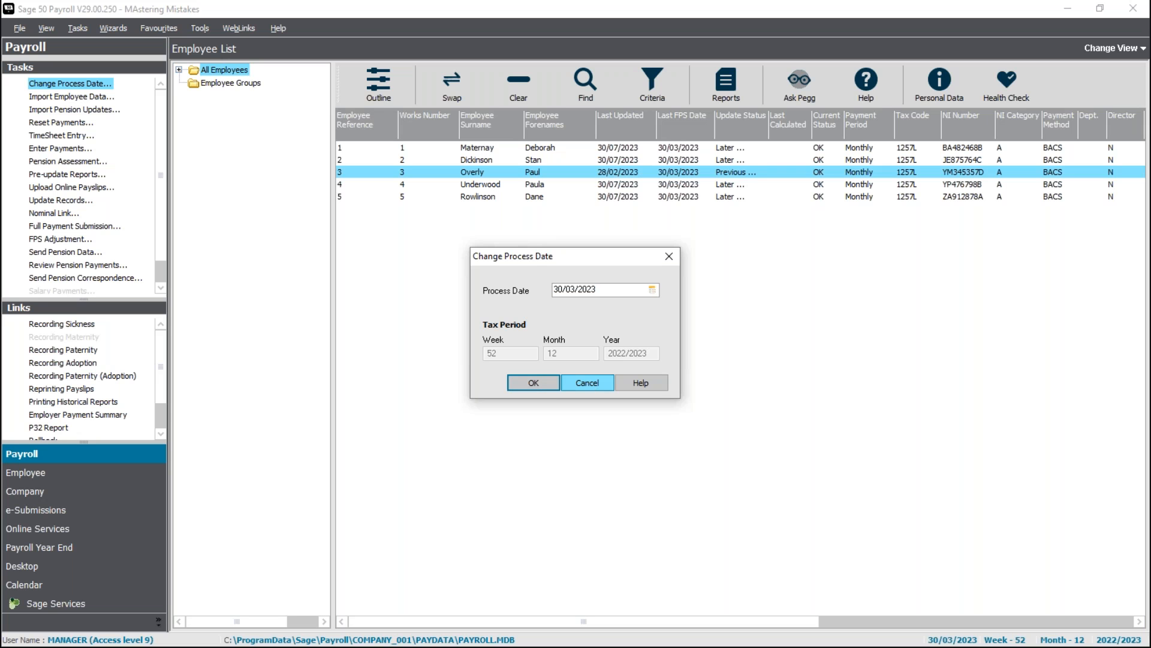
Set employee 3's commission rate to 300 for Month 12, save the payment and close payment entry
click(60, 148)
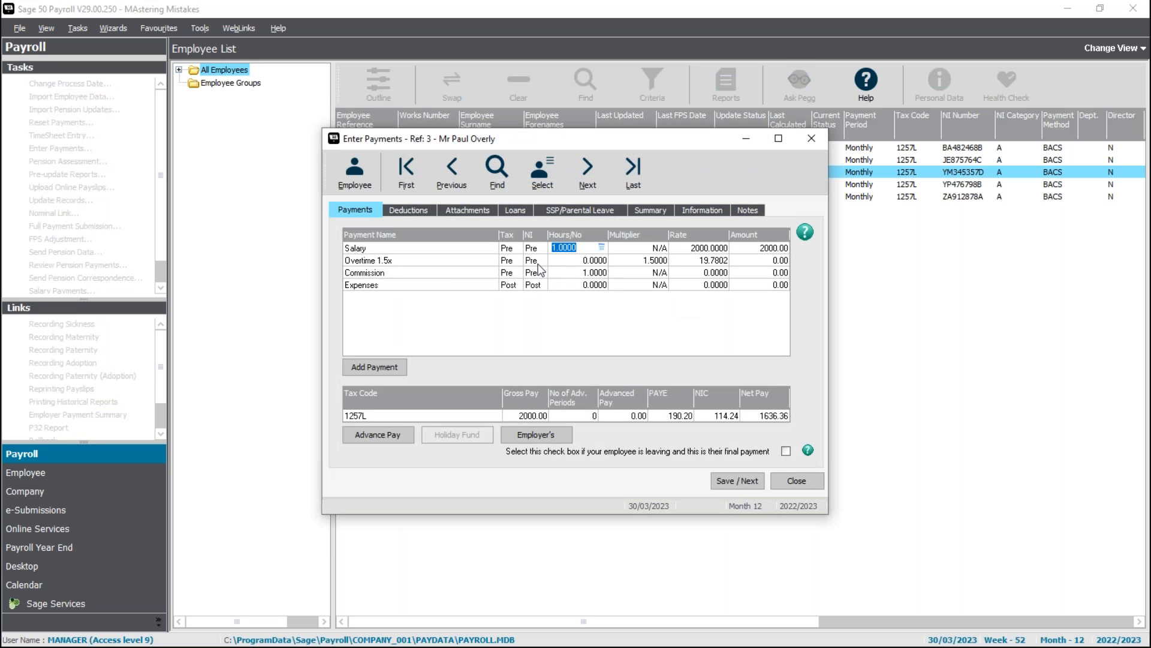
click(704, 272)
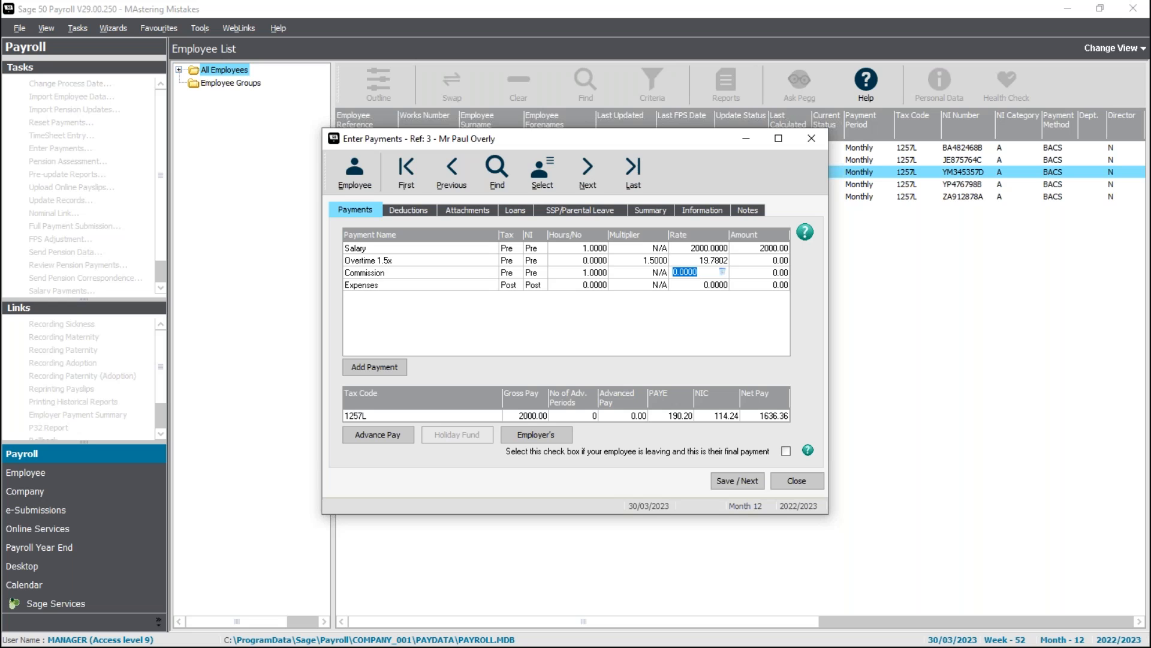
text(300)
click(741, 478)
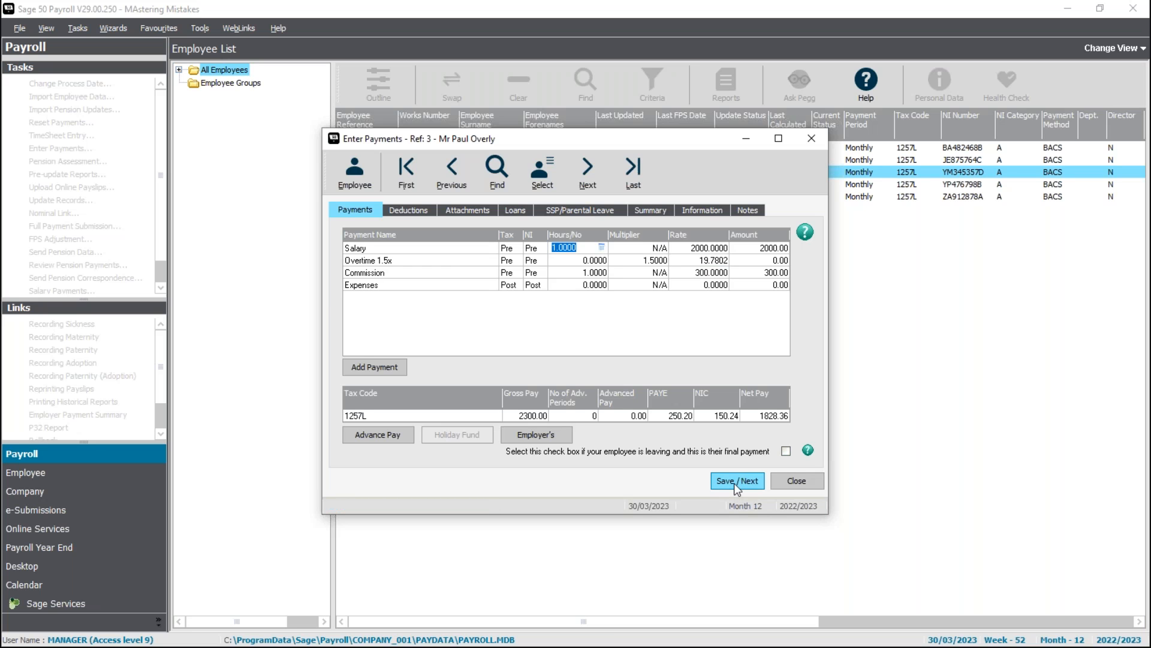
click(803, 483)
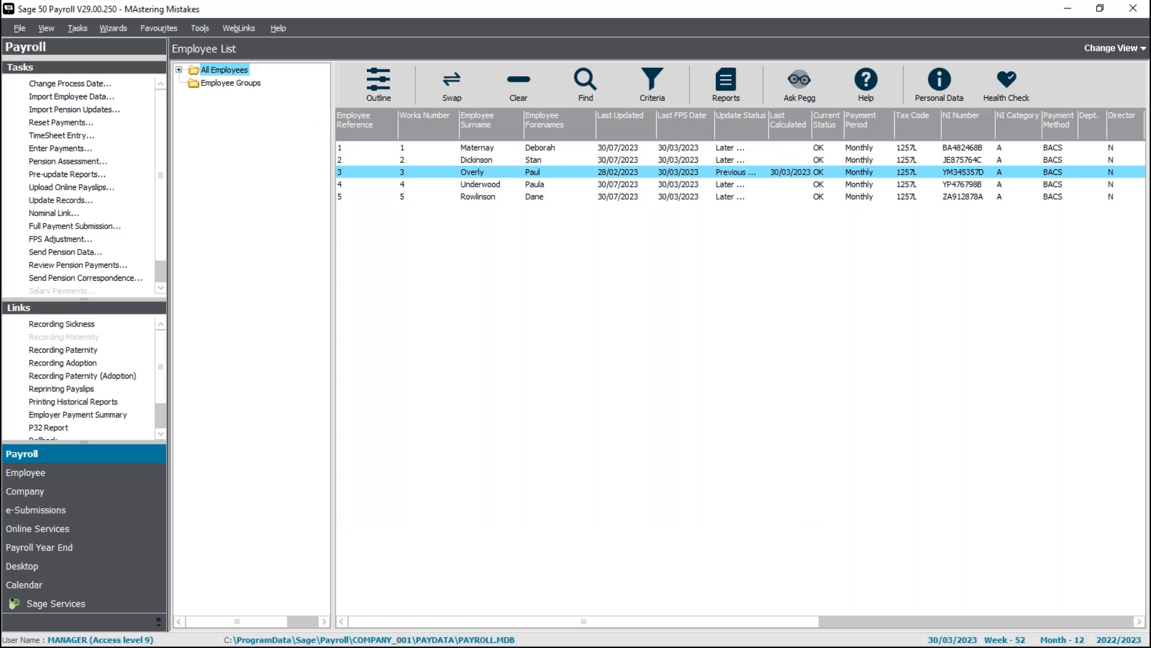
Run the Update Records wizard for employee 3 at process date 30/03/2023
click(63, 200)
click(618, 387)
click(661, 438)
click(660, 438)
click(703, 439)
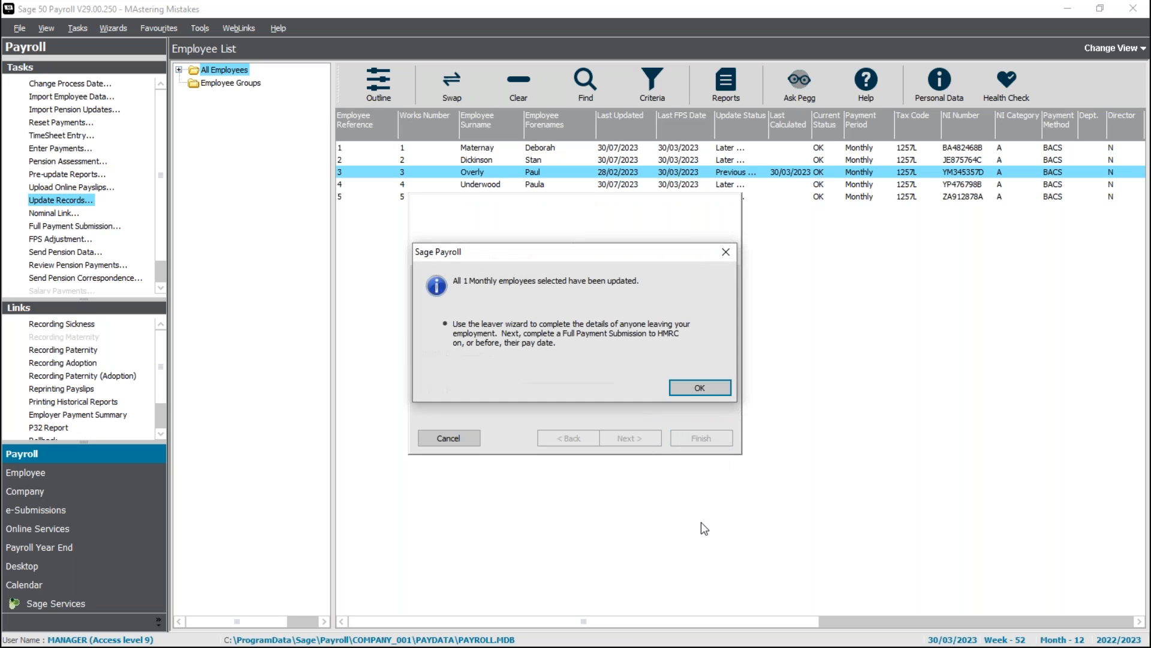
click(686, 386)
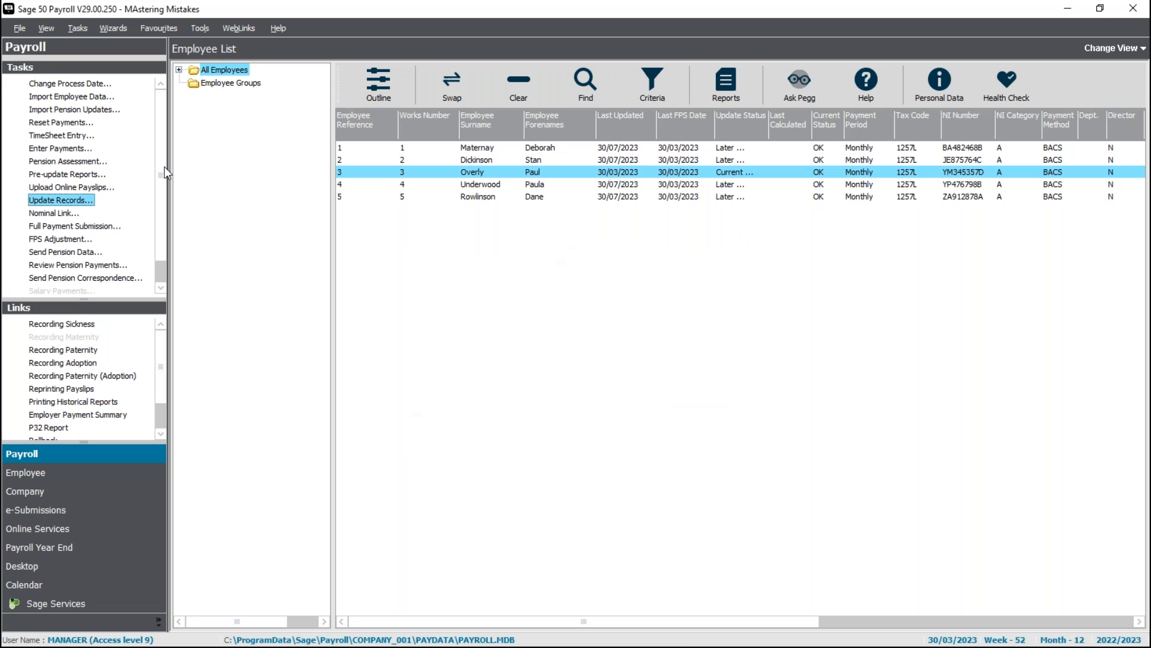
Change the payroll process date to 05/04/2023, the last day of tax year 2022/2023
click(58, 83)
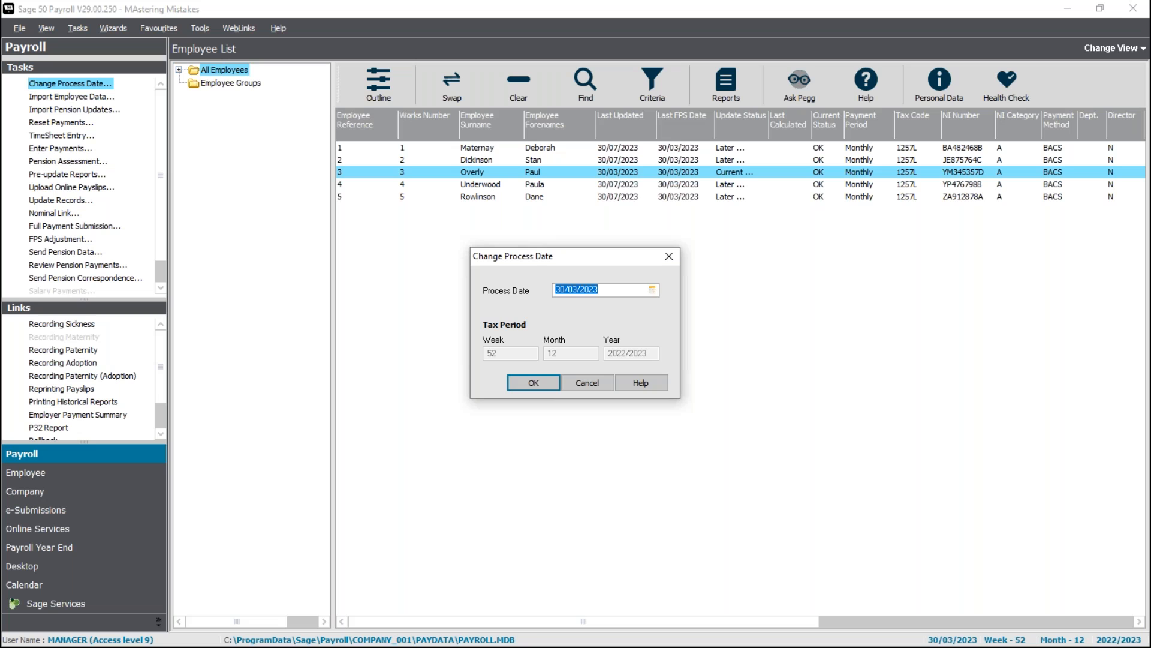
click(652, 290)
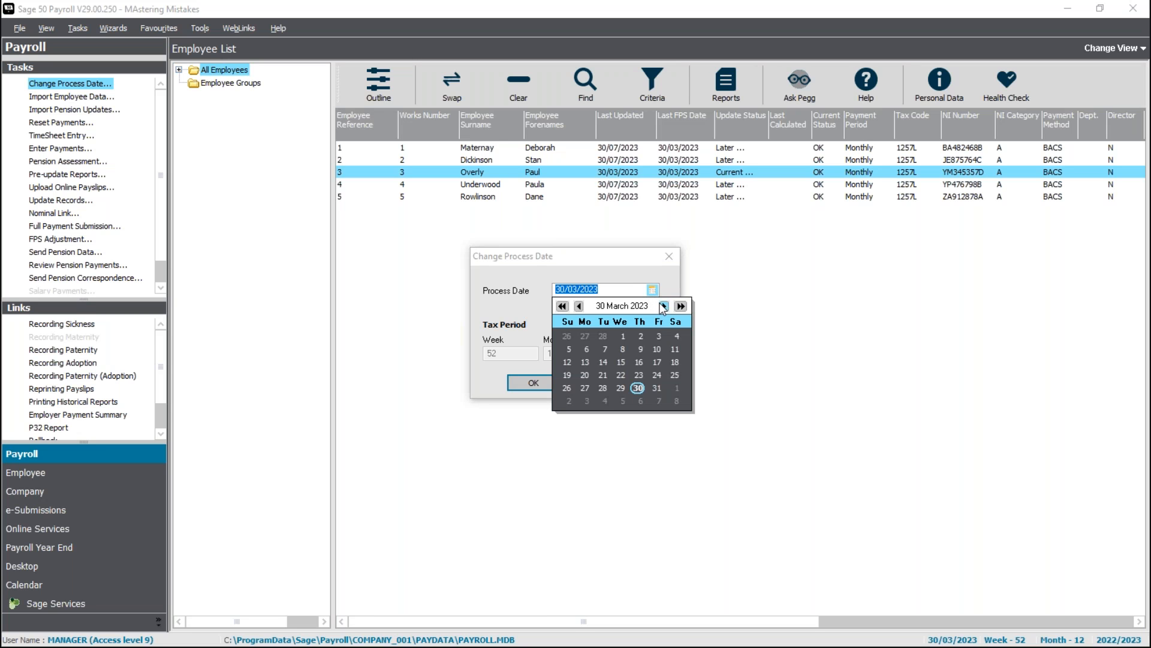
click(663, 306)
click(623, 349)
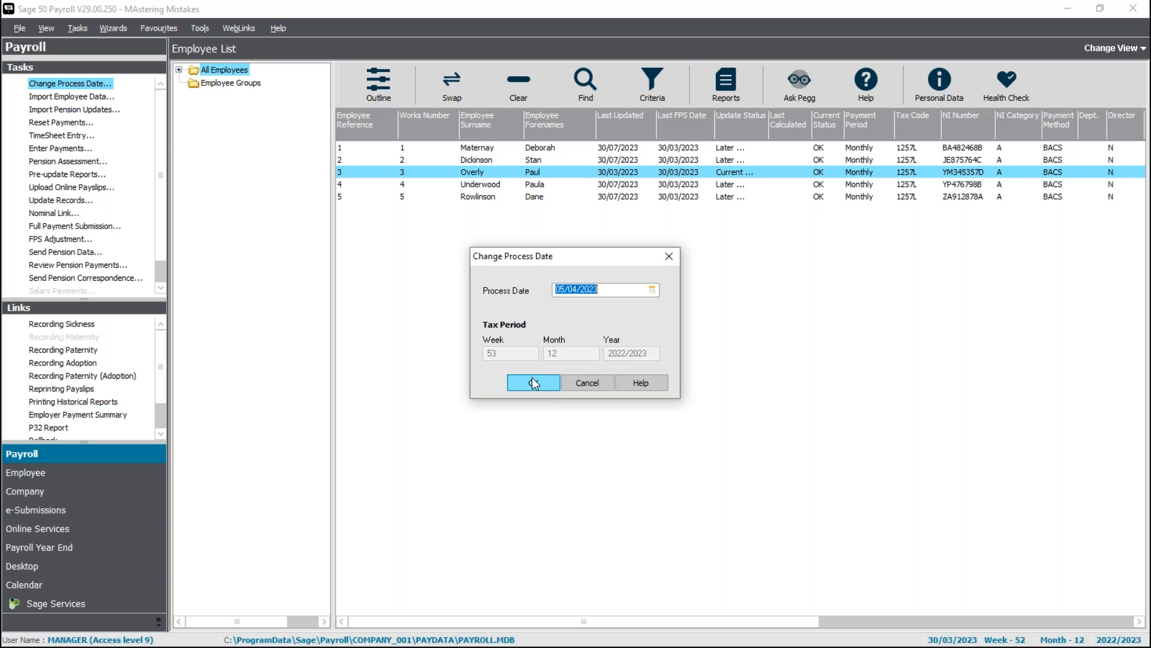
click(534, 383)
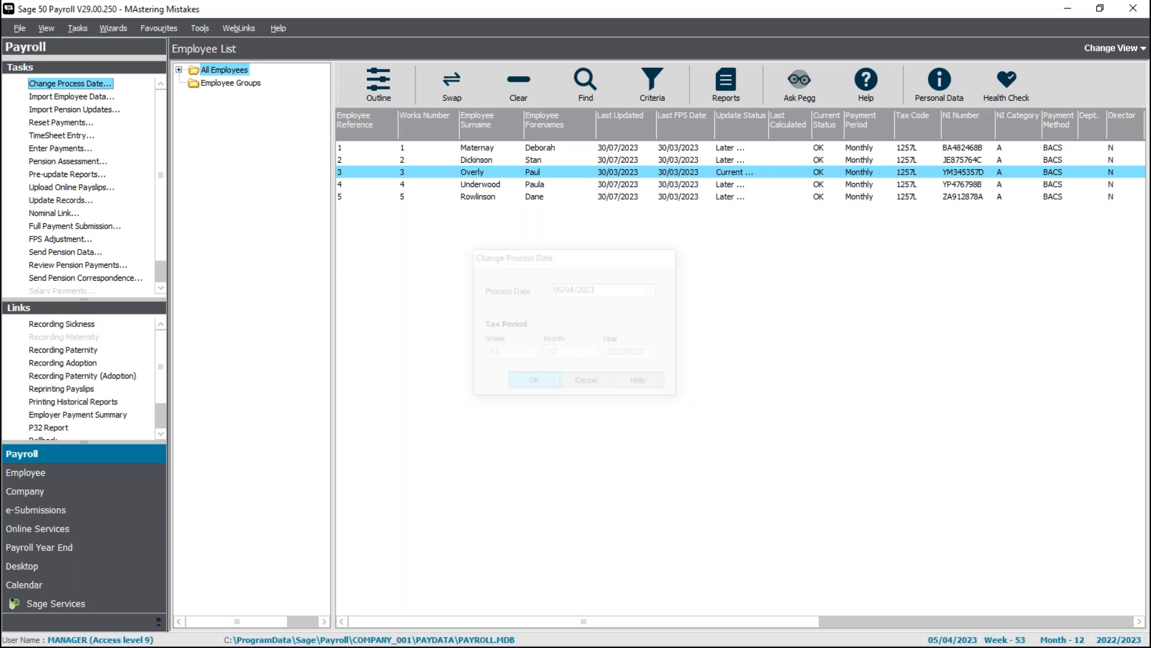
Start an Amend a Previous Tax Year submission for employee 3, giving "H : Correction to earlier submission" as the late reason
click(67, 510)
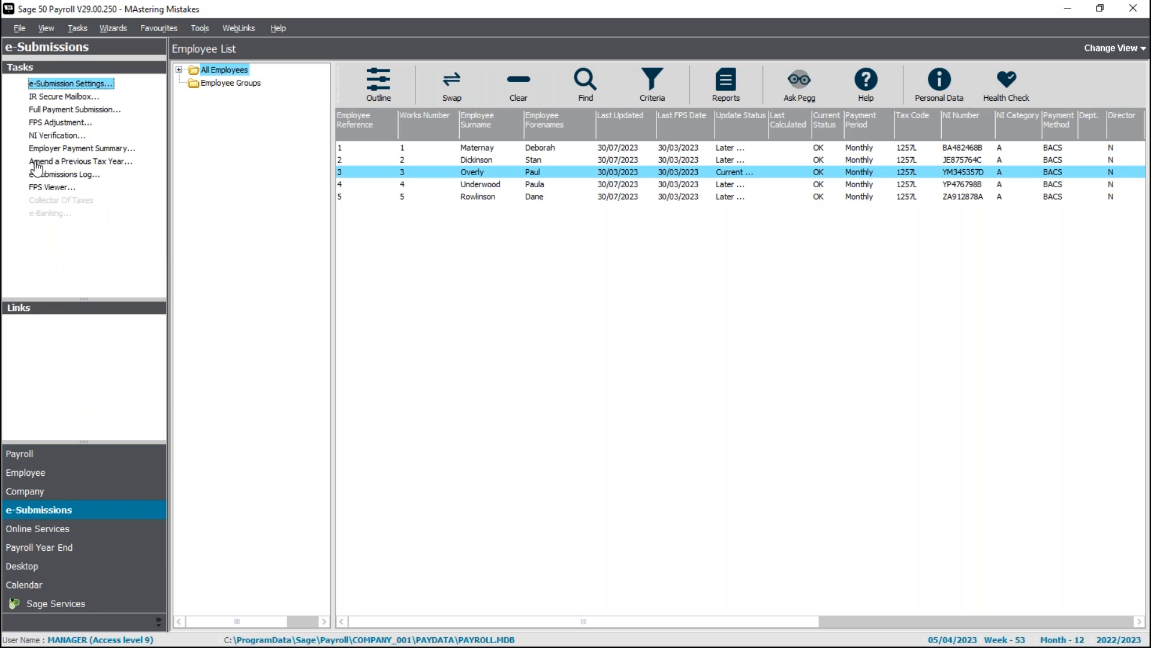
click(114, 162)
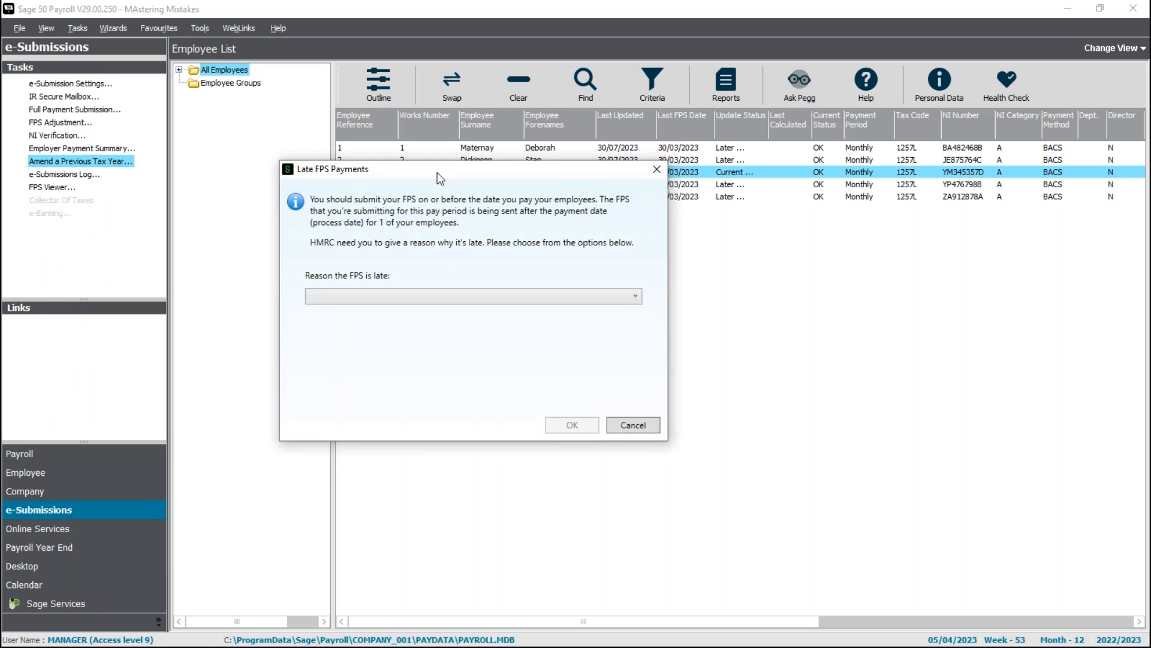
drag(473, 169, 548, 190)
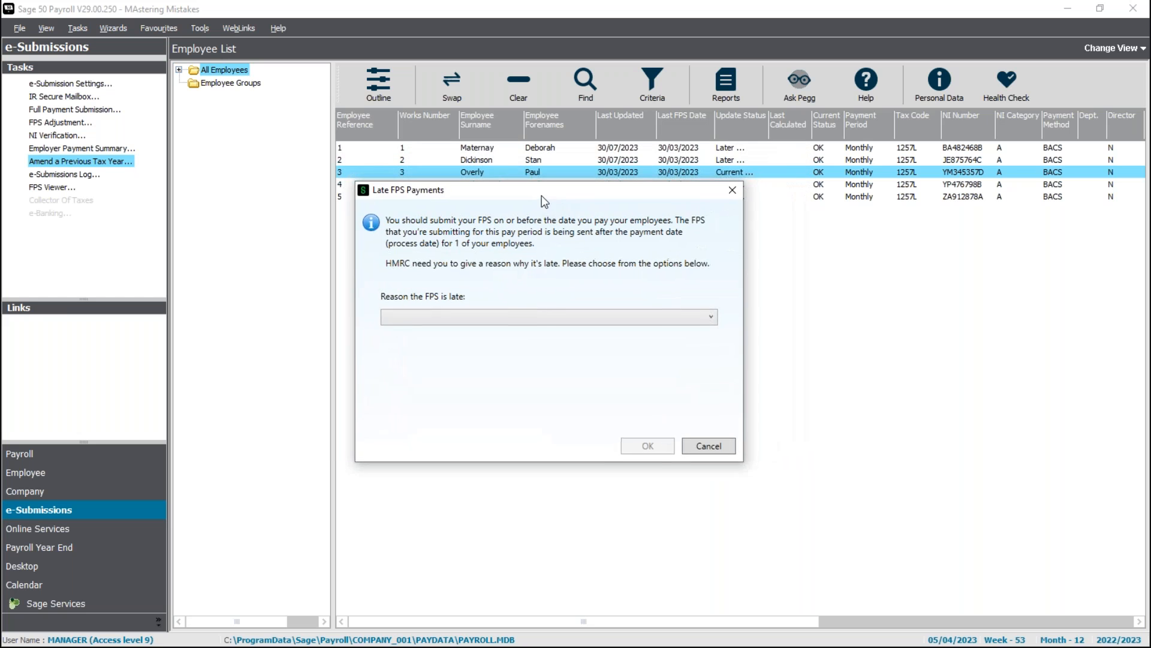
click(449, 312)
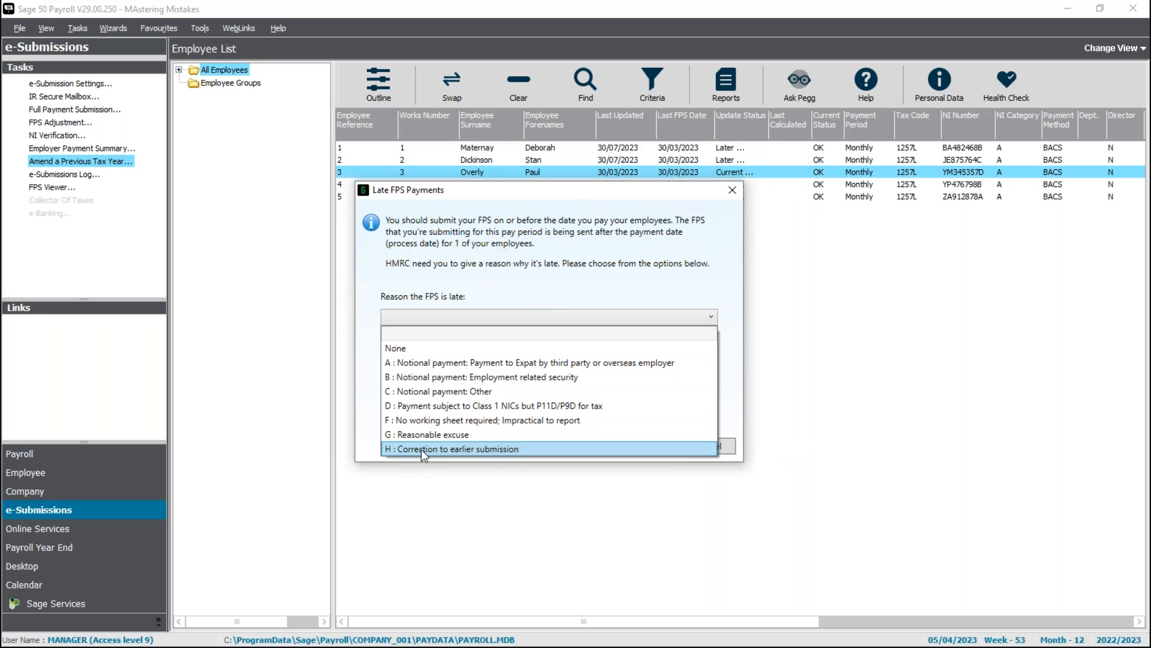
click(493, 450)
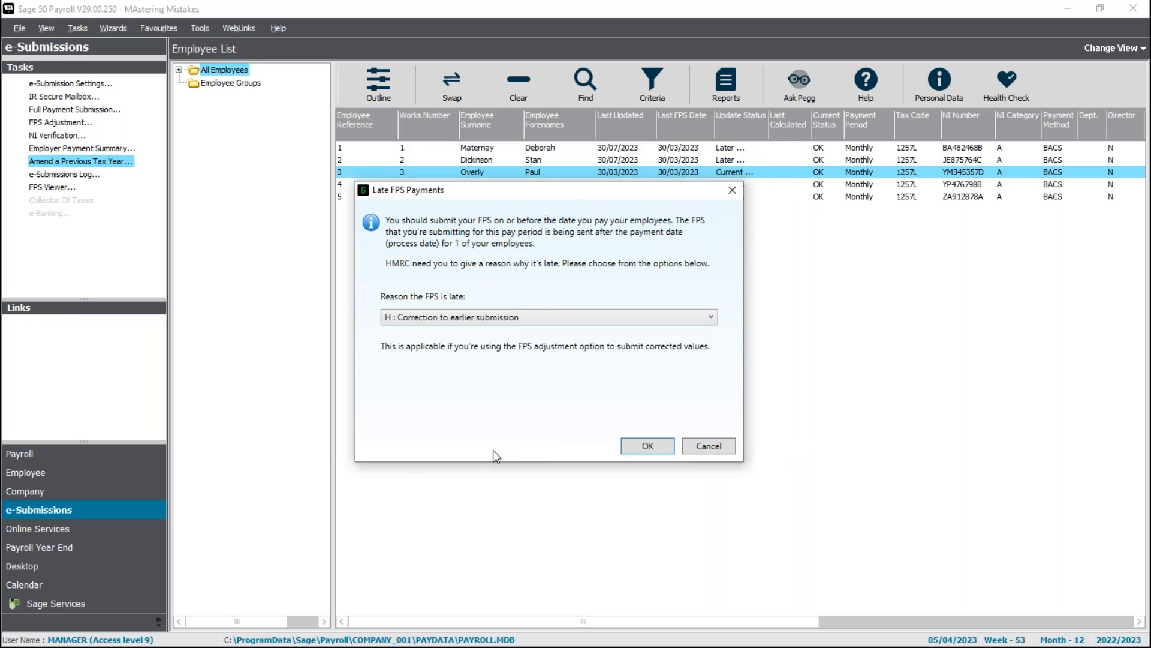
click(645, 447)
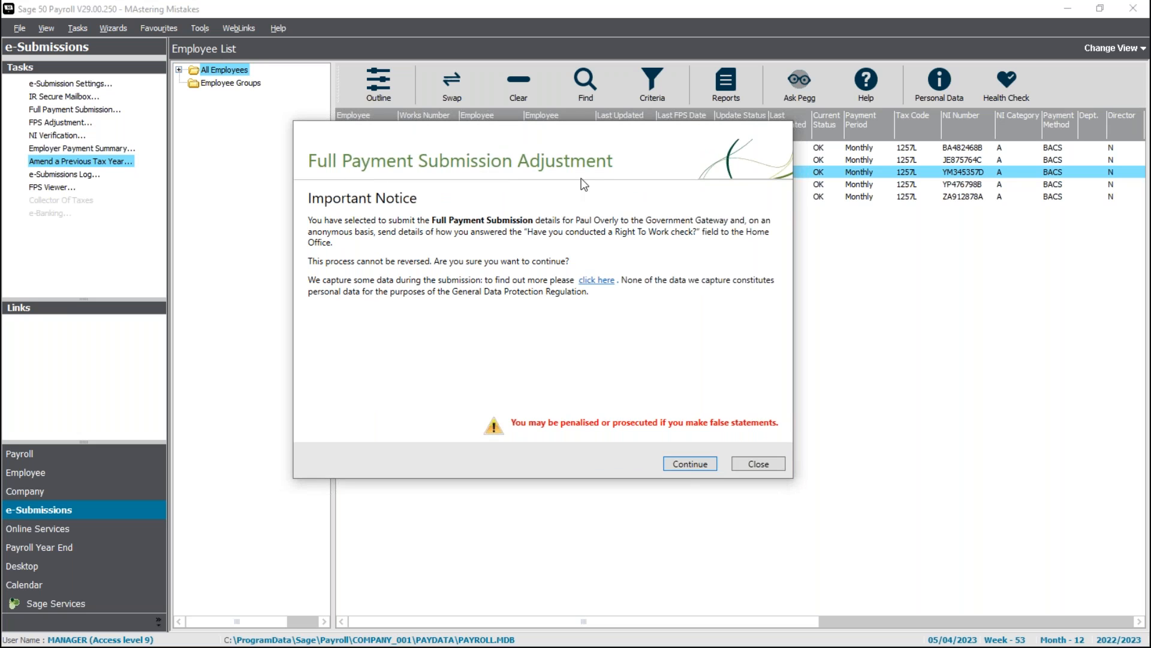
Submit the Full Payment Submission Adjustment for employee 3 using the stored gateway credentials and company details, and close the submission window
click(695, 463)
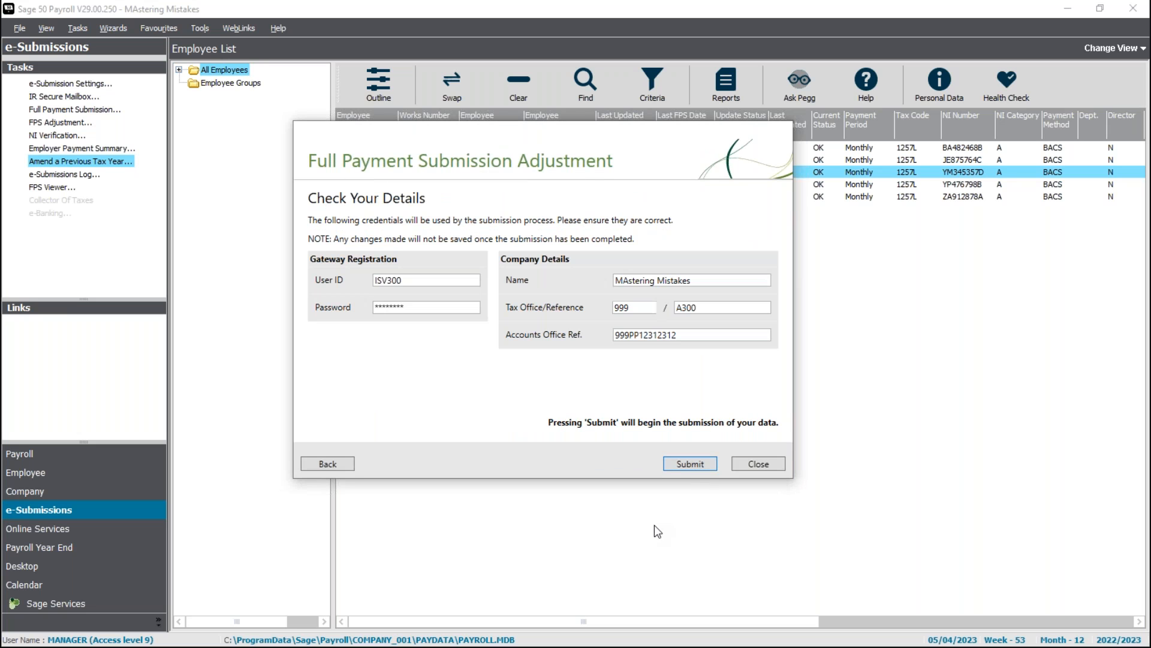
click(683, 469)
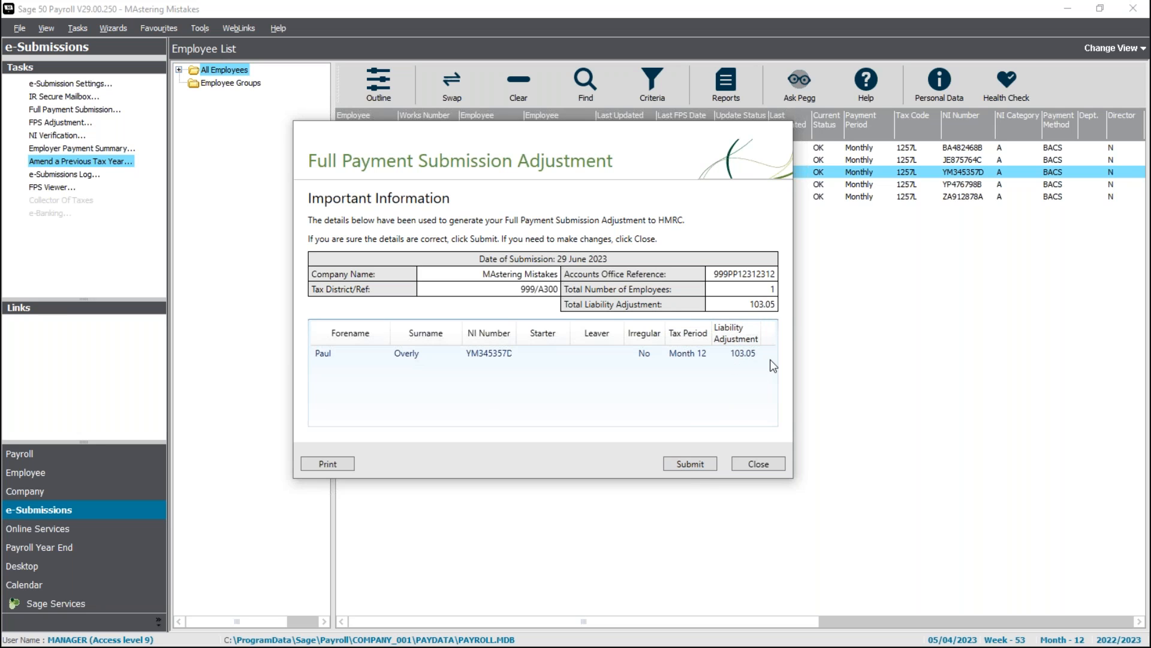
click(702, 467)
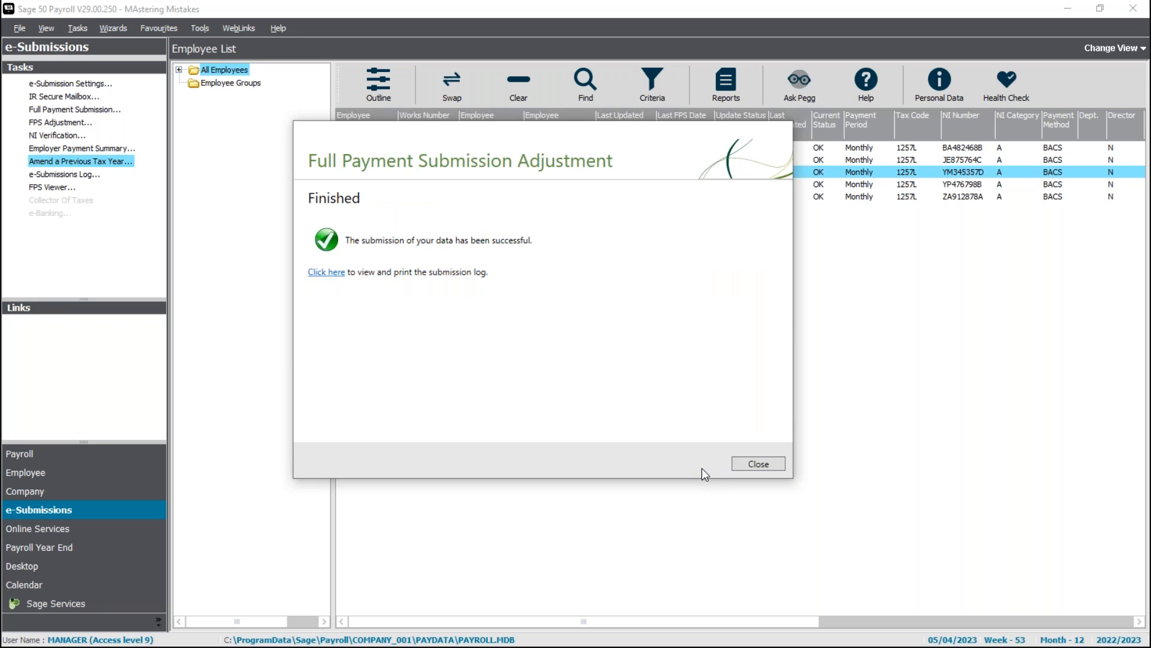
click(754, 467)
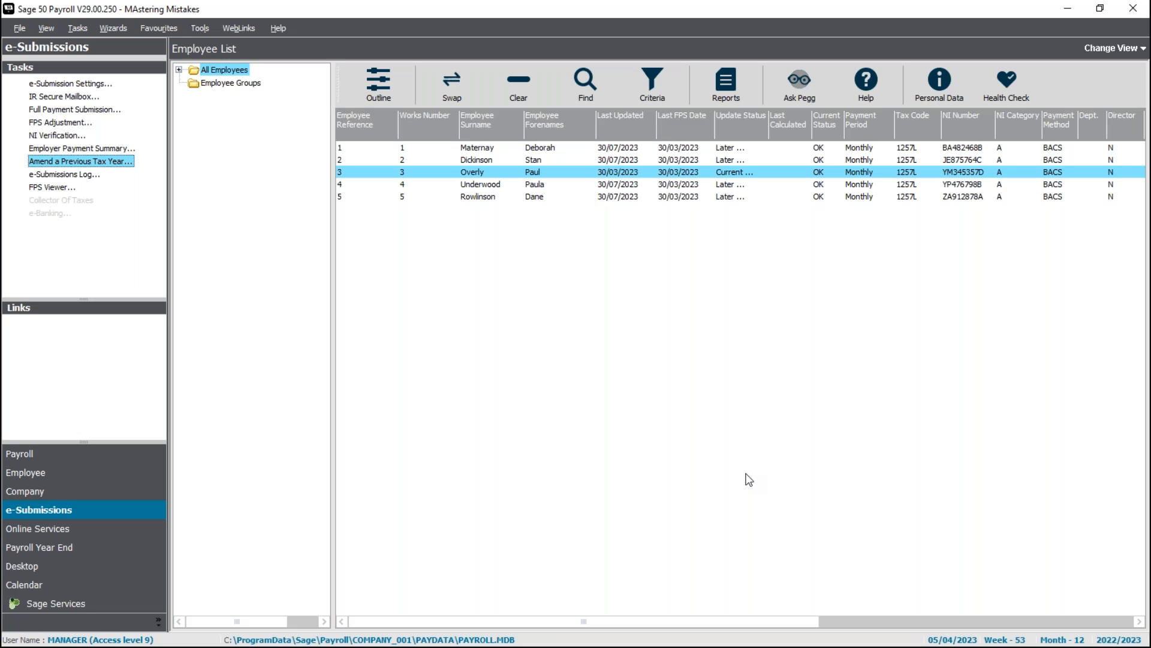
Change the payroll process date to 30/04/2023 for Month 1 of 2023/2024
click(81, 454)
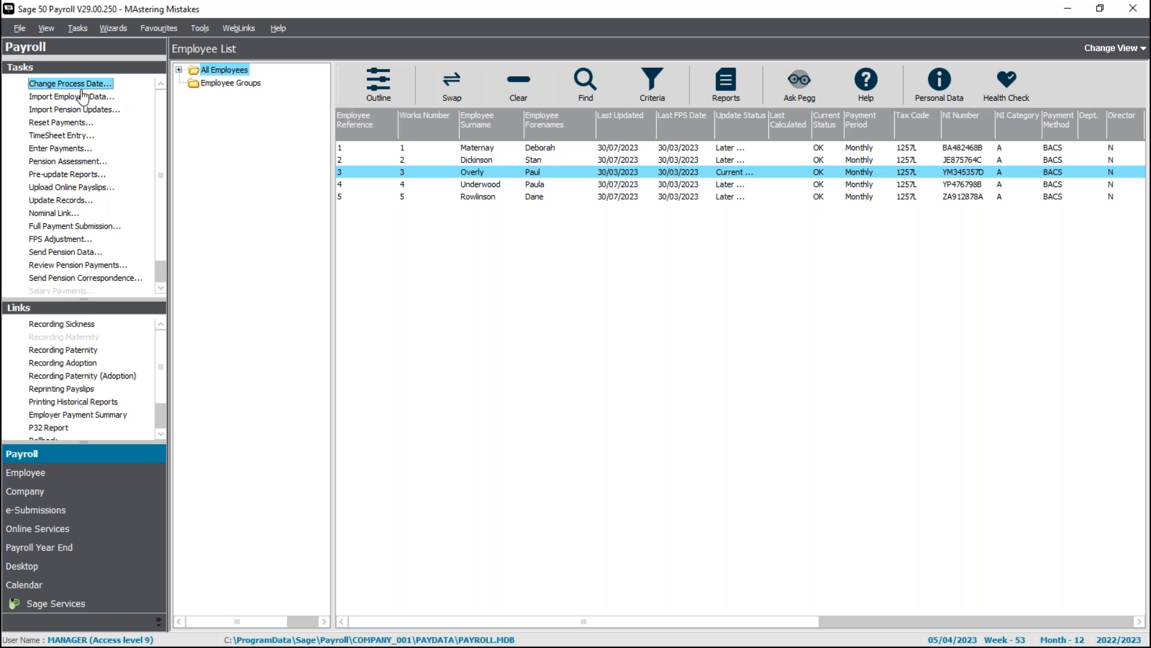
click(81, 87)
click(652, 290)
click(567, 401)
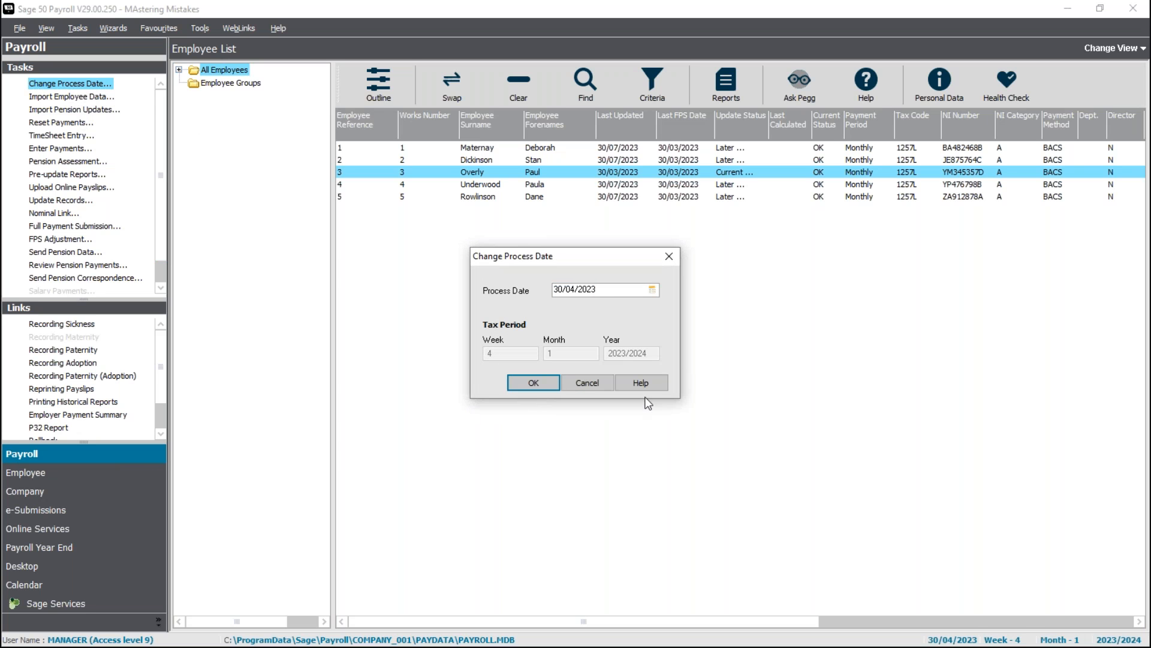
Run the Update Records wizard for employee 3 at process date 30/04/2023, accepting the new tax year notice
click(42, 202)
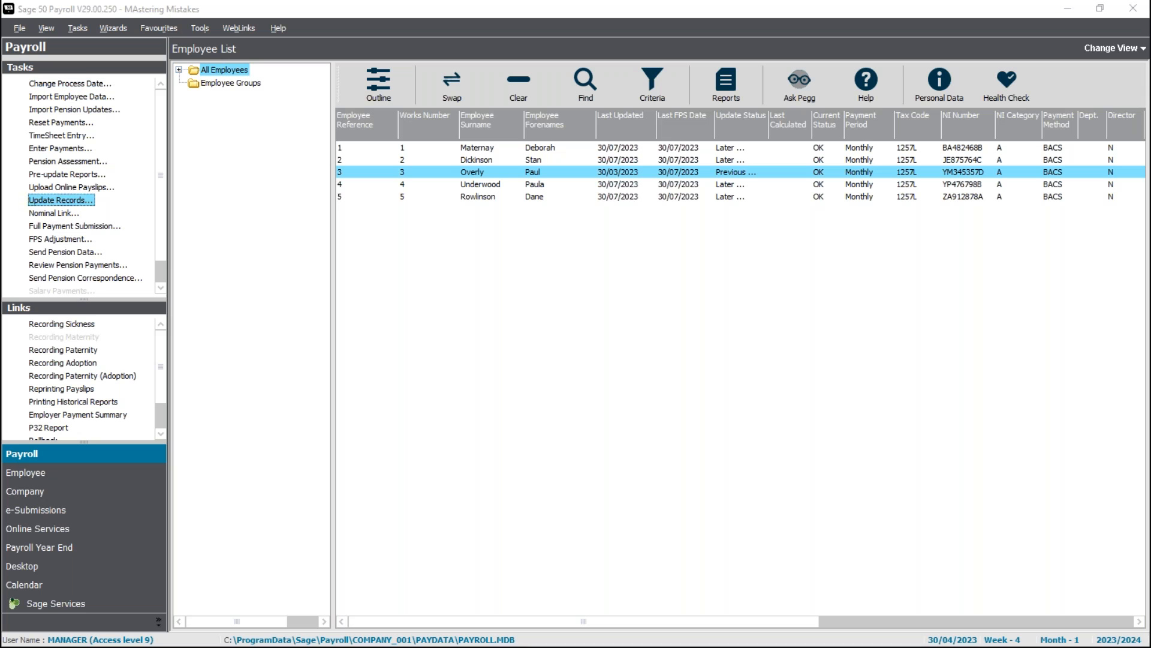
click(618, 390)
click(630, 438)
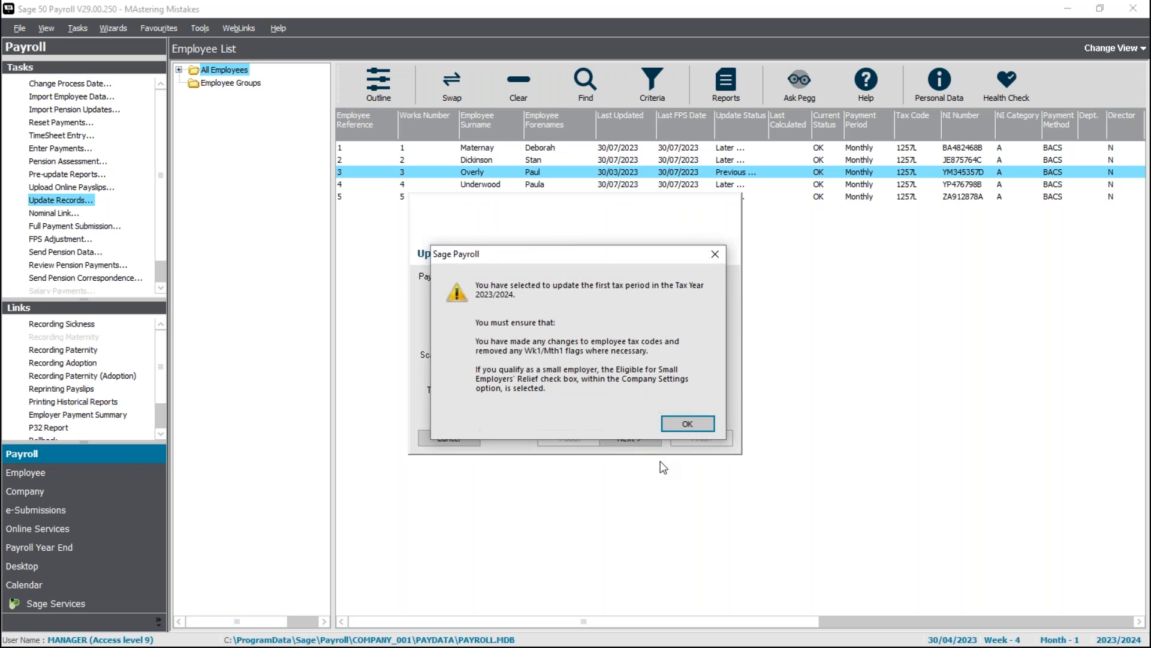
click(710, 422)
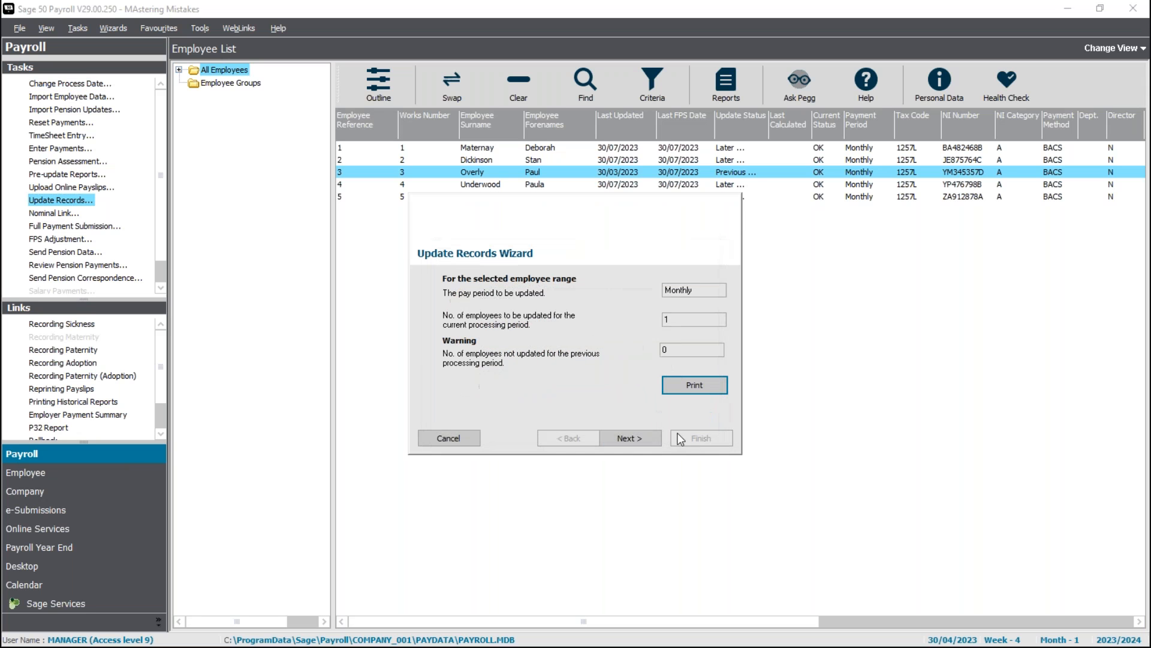
click(639, 440)
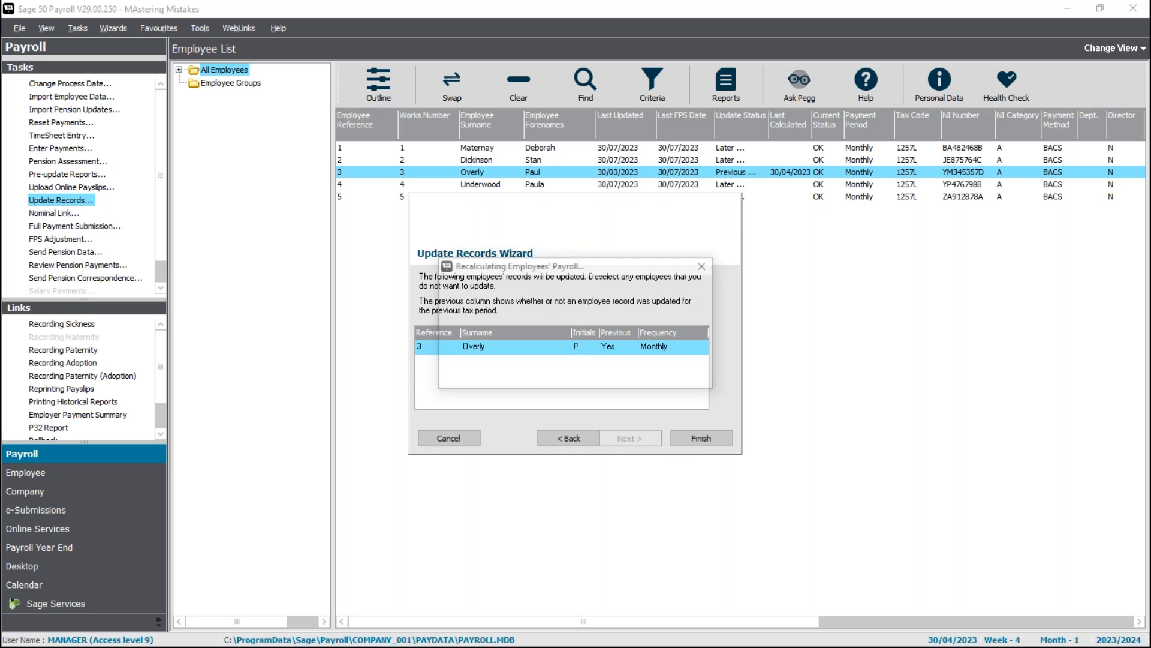
click(713, 437)
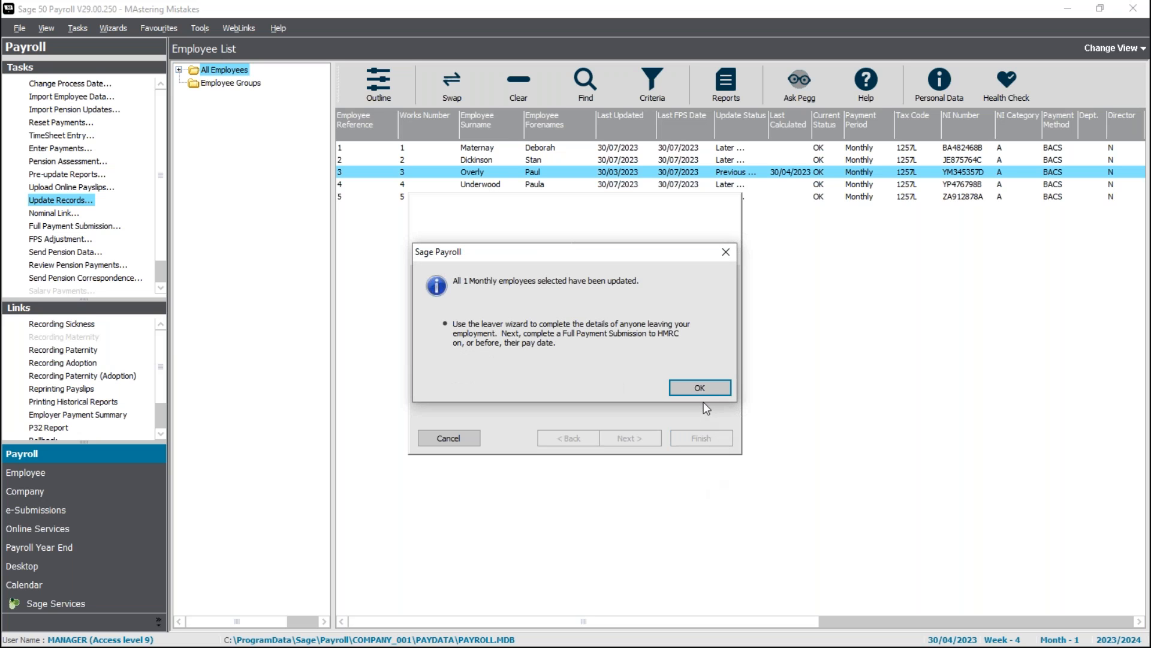
click(703, 387)
Change the payroll process date to 30/05/2023 for Month 2
click(70, 83)
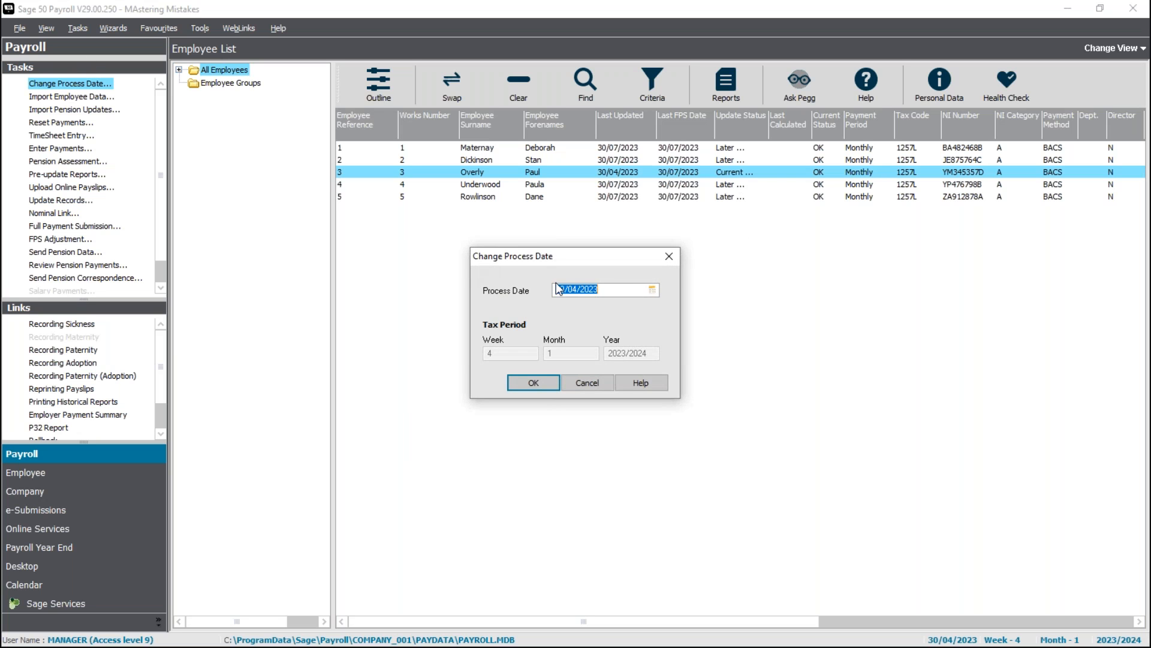
click(652, 290)
click(665, 308)
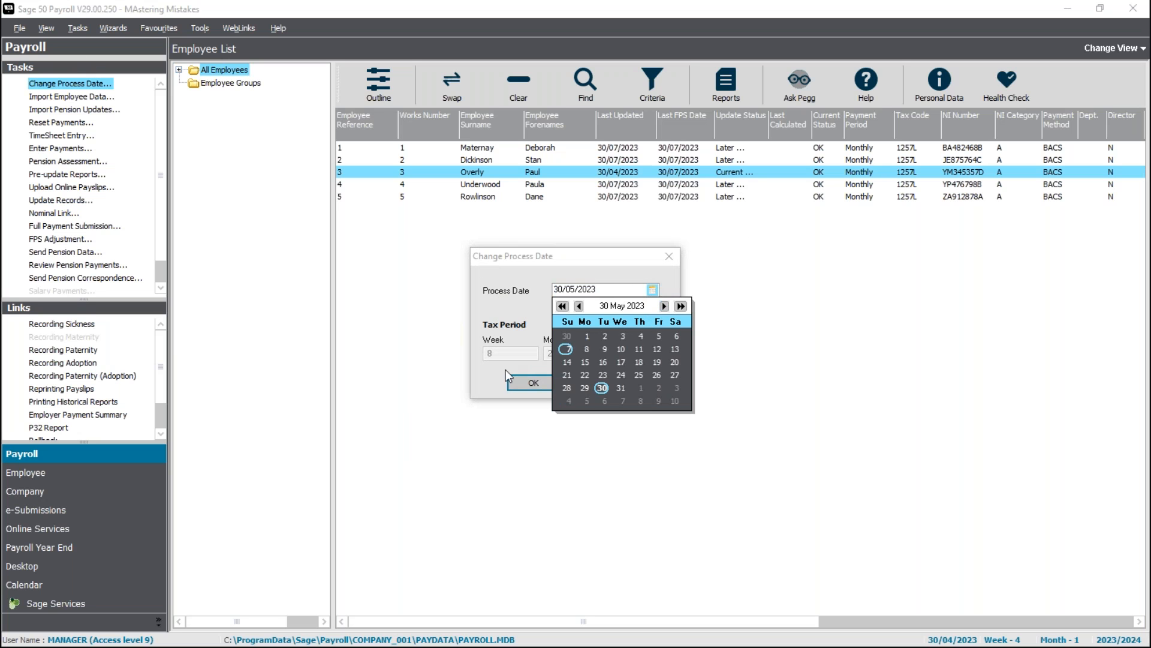
click(536, 388)
click(539, 379)
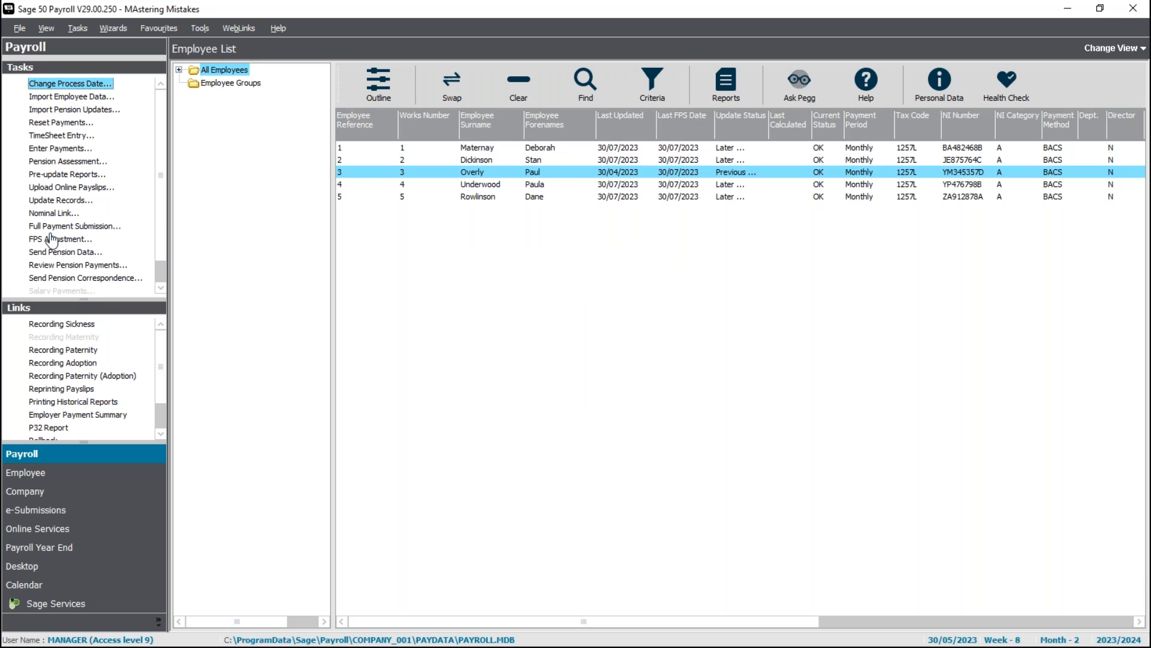
Run the Update Records wizard for employee 3 at process date 30/05/2023
click(61, 201)
click(620, 388)
click(631, 439)
click(631, 438)
click(701, 438)
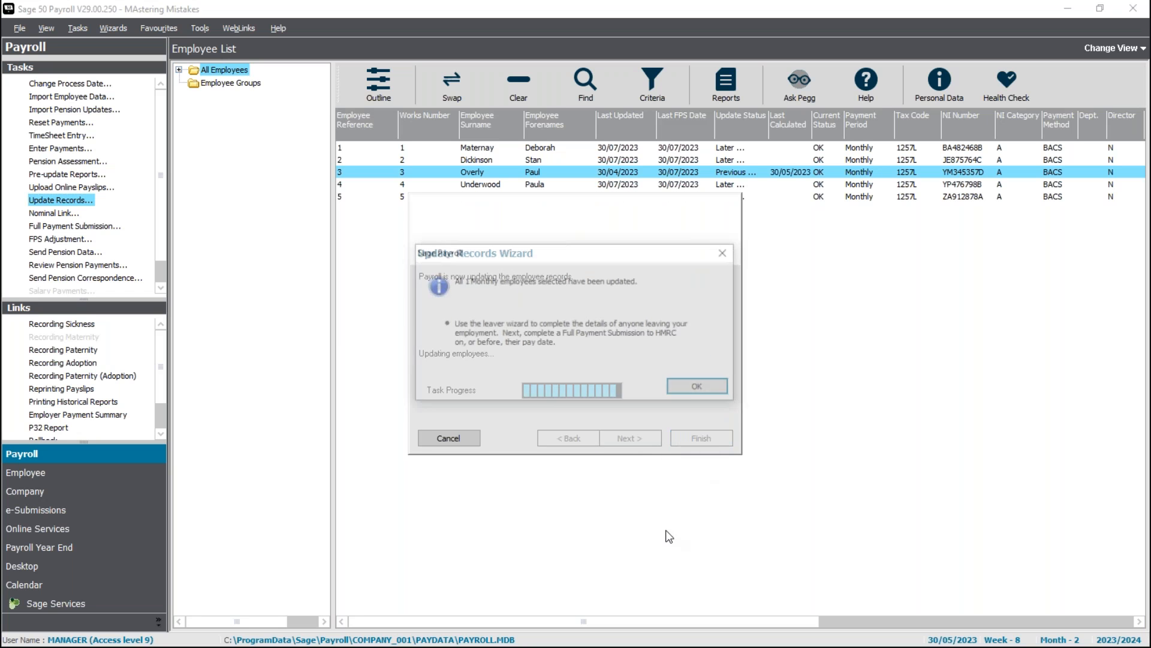
click(713, 384)
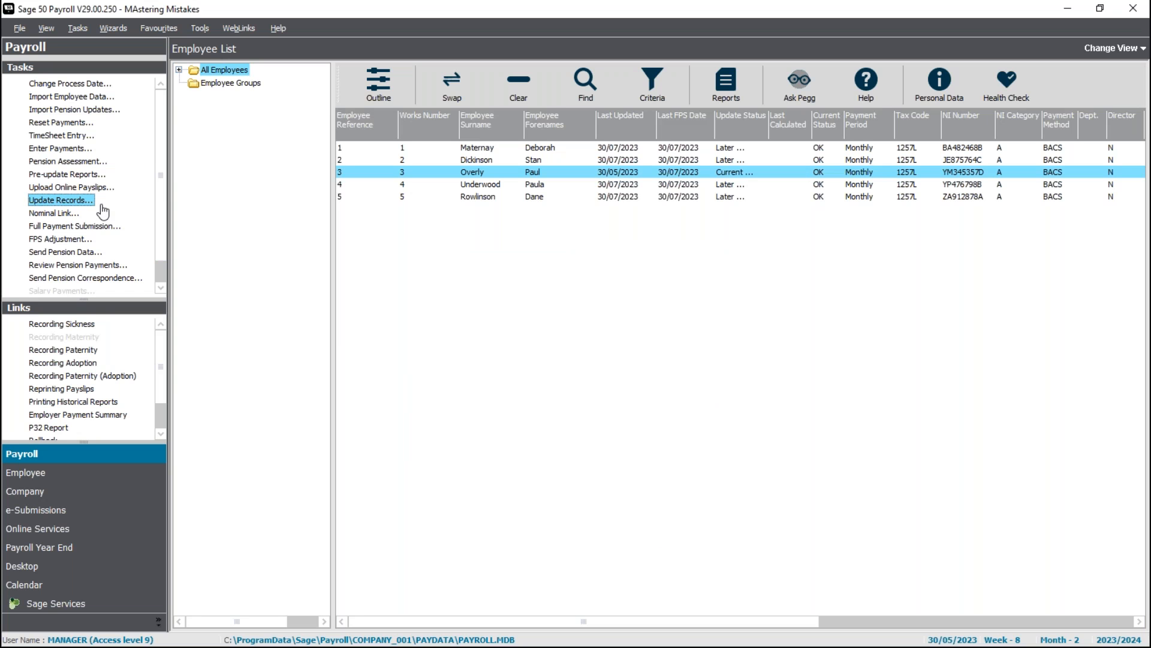
Change the payroll process date to 30/06/2023 for Month 3
click(70, 83)
click(659, 291)
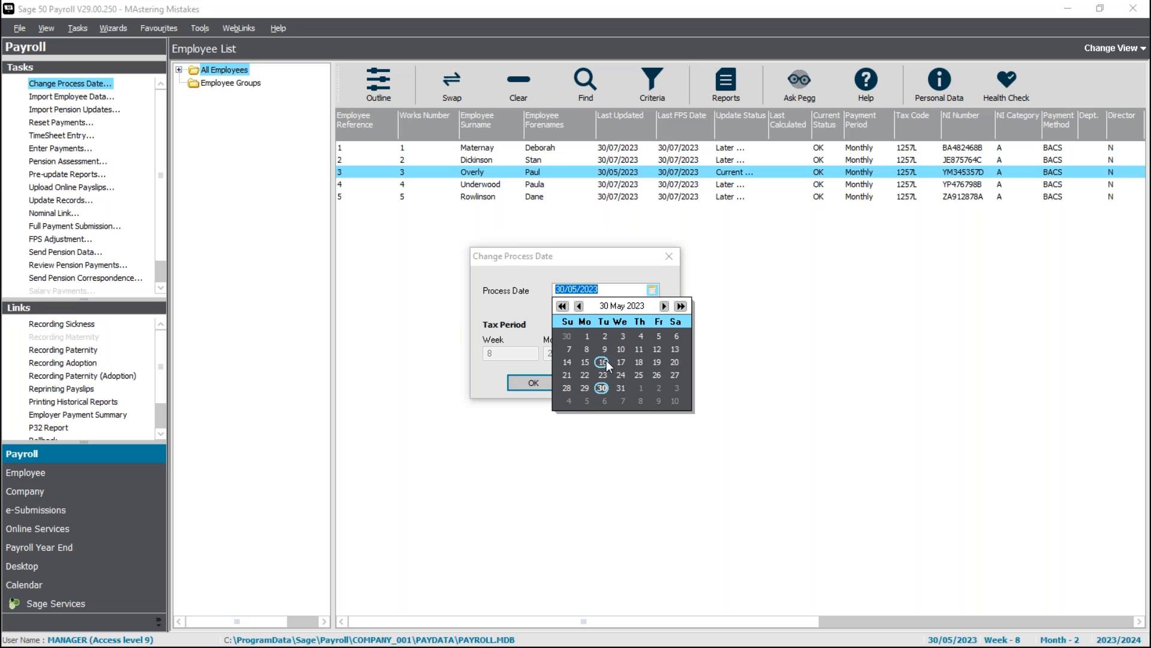
click(664, 306)
click(538, 381)
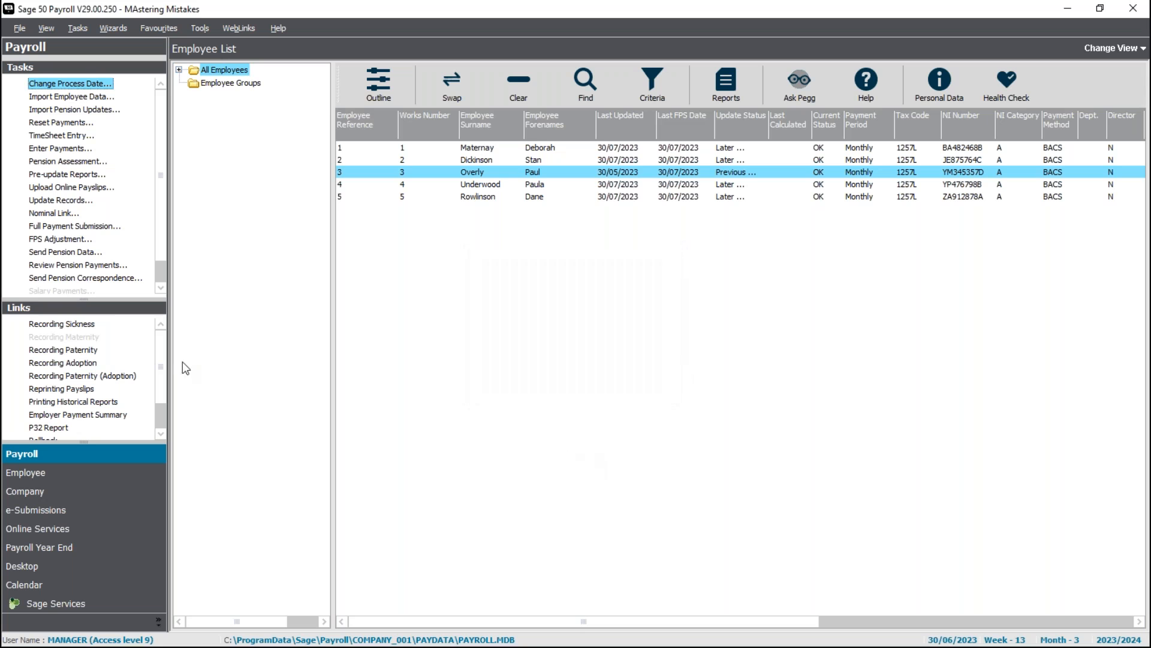
Run the Update Records wizard for employee 3 at process date 30/06/2023
click(60, 200)
click(614, 384)
click(641, 440)
click(642, 440)
click(693, 442)
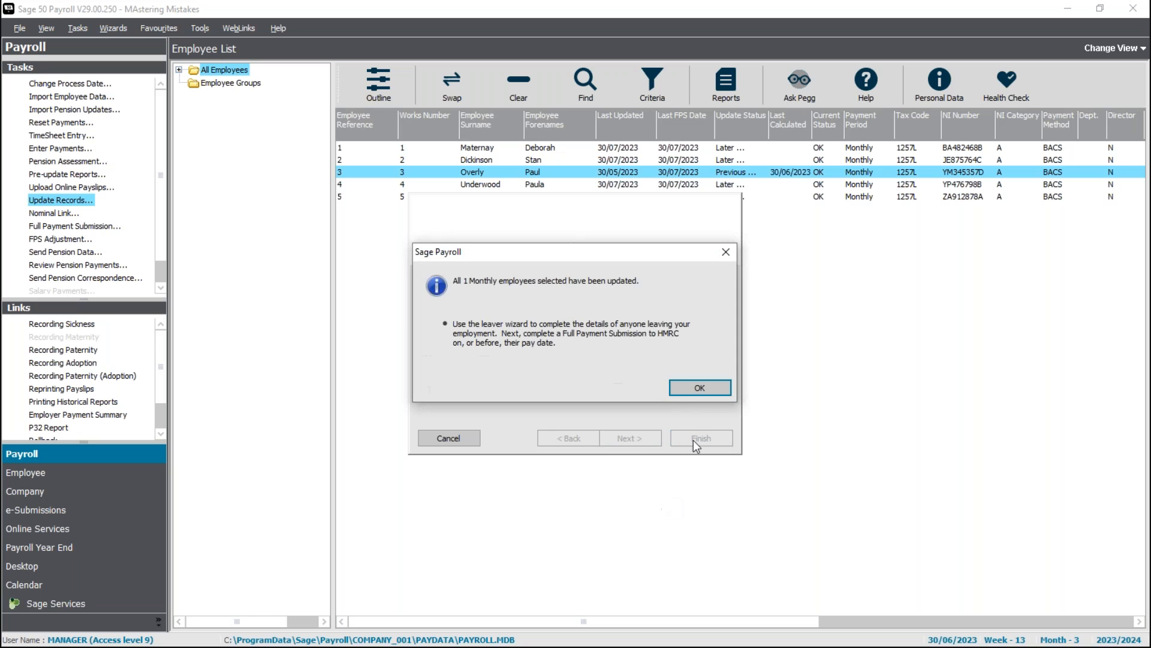
Finish the Month 3 record update and change the payroll process date to 30/07/2023 for Month 4
click(691, 384)
click(71, 83)
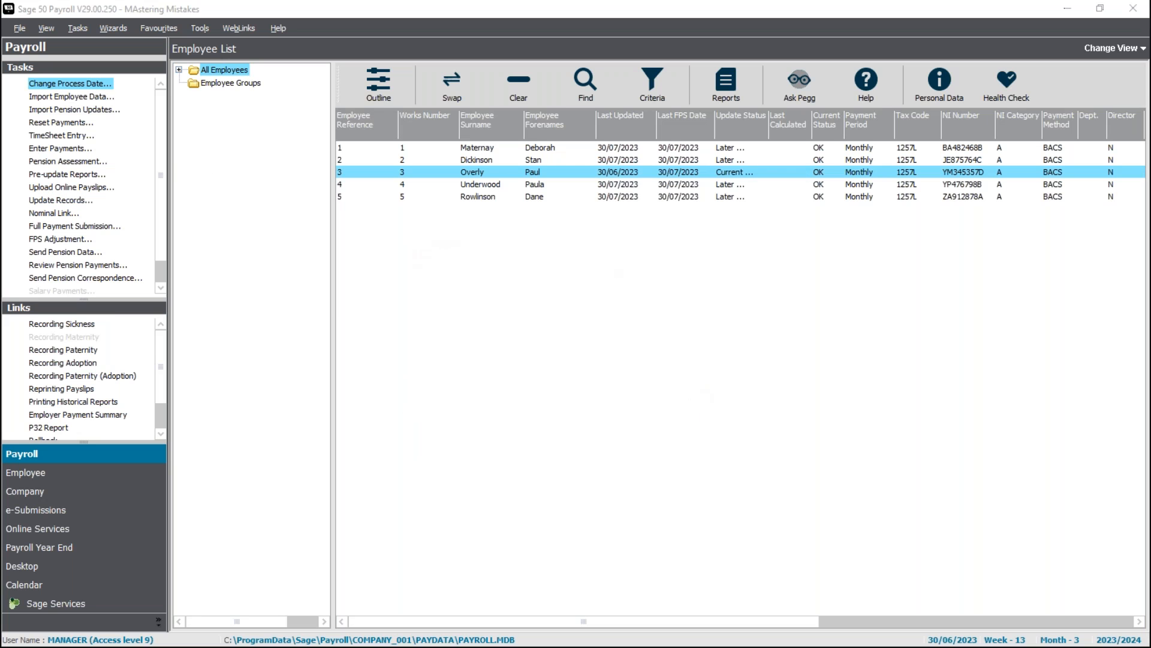
click(652, 289)
click(667, 308)
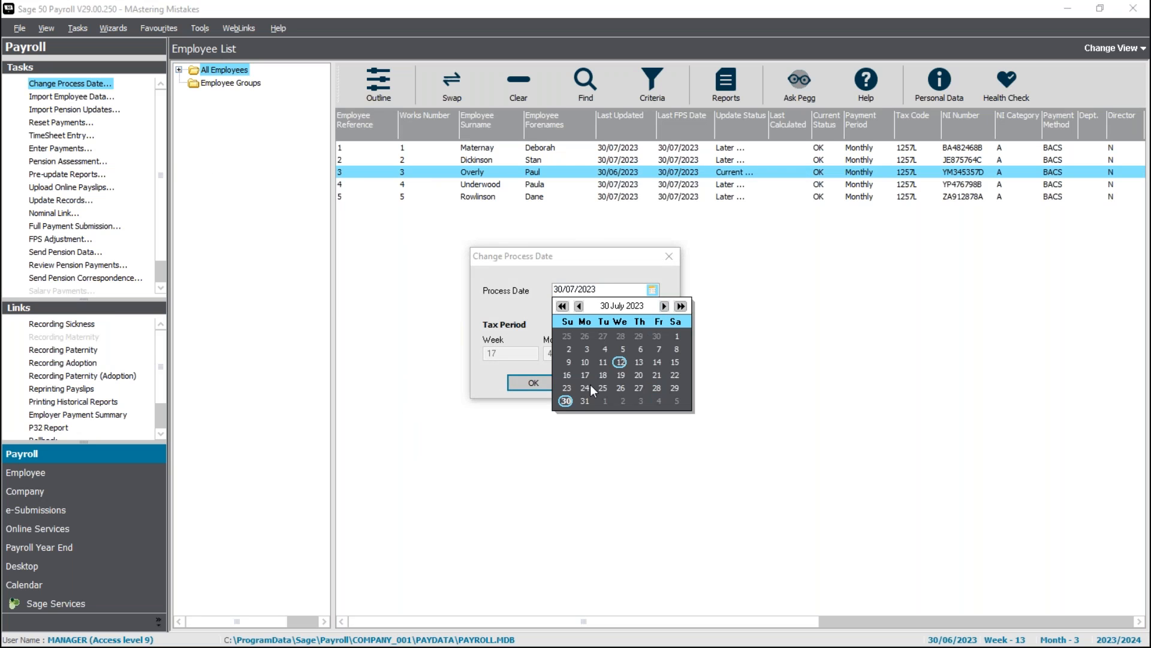
click(542, 392)
click(541, 388)
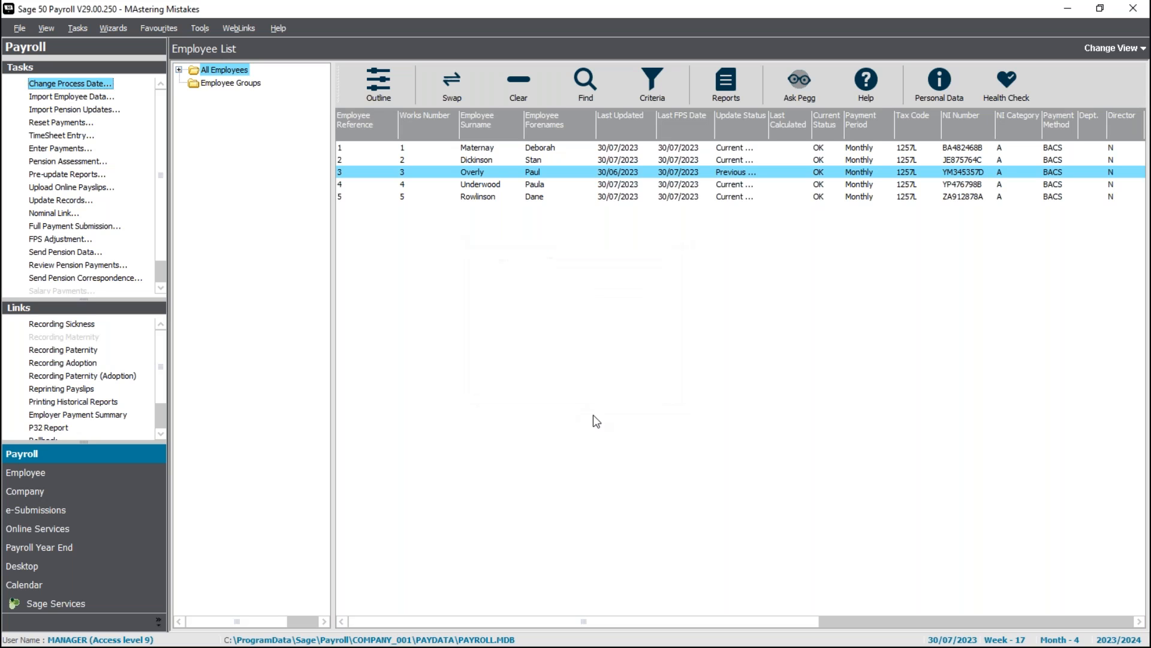
Set employee 3's Commission rate to 0 in the Month 4 payments and save the entry
click(60, 149)
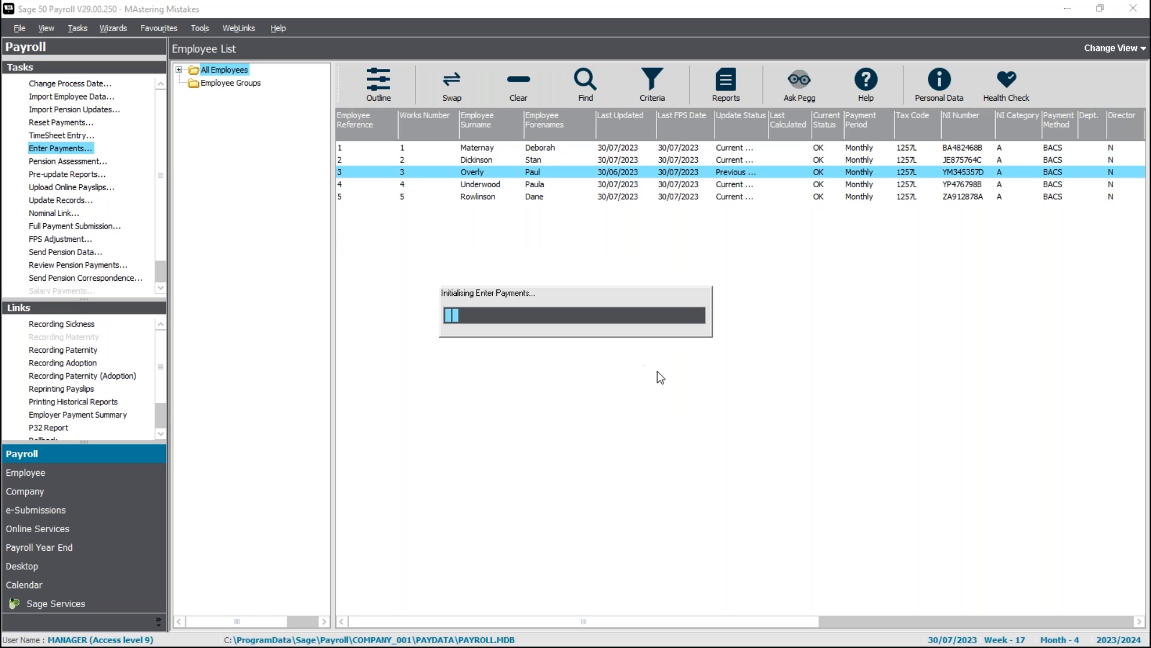
click(698, 272)
text(0)
click(738, 480)
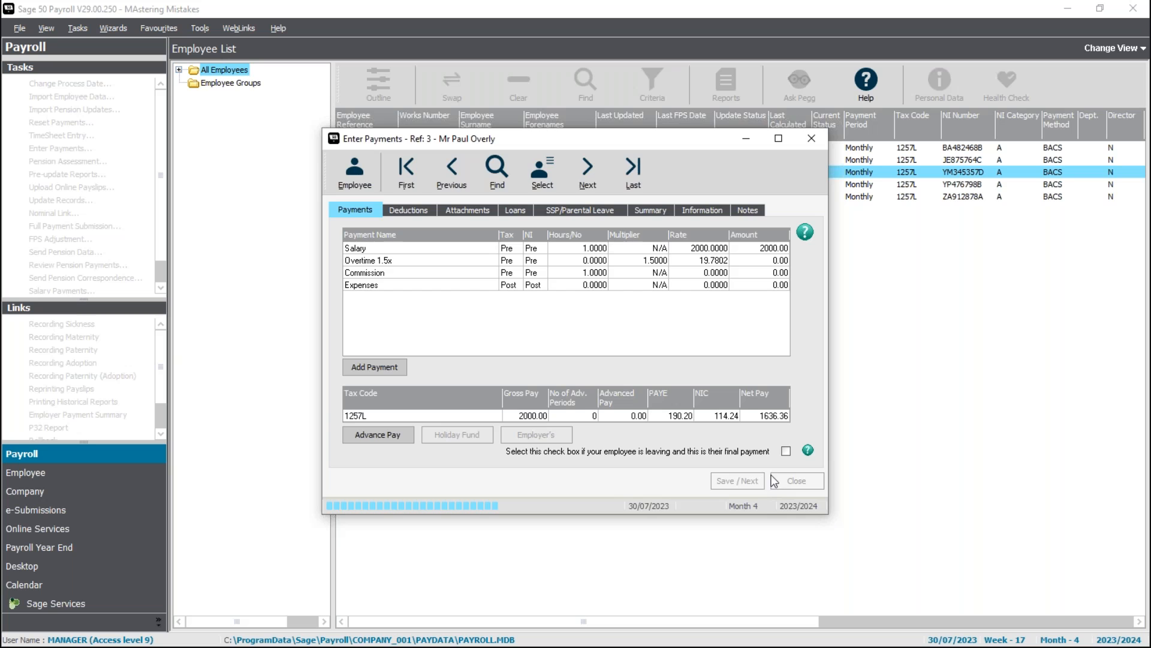
click(780, 483)
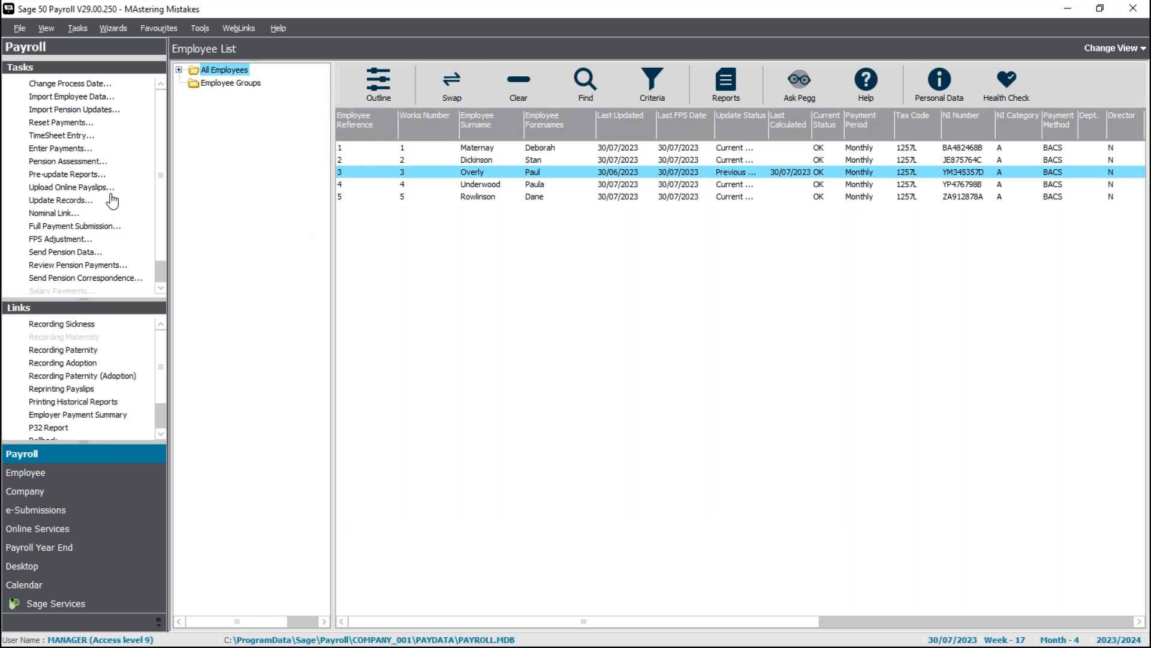
Run the Update Records wizard for employee 3 at process date 30/07/2023
click(61, 202)
click(610, 382)
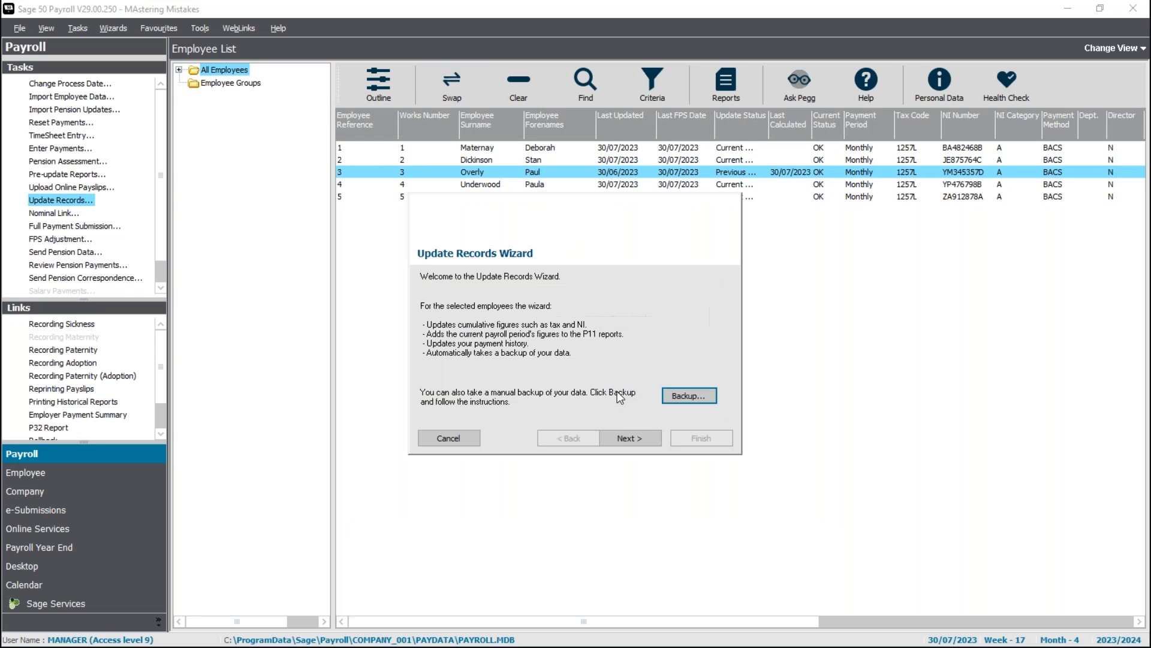
click(619, 436)
click(637, 441)
click(637, 441)
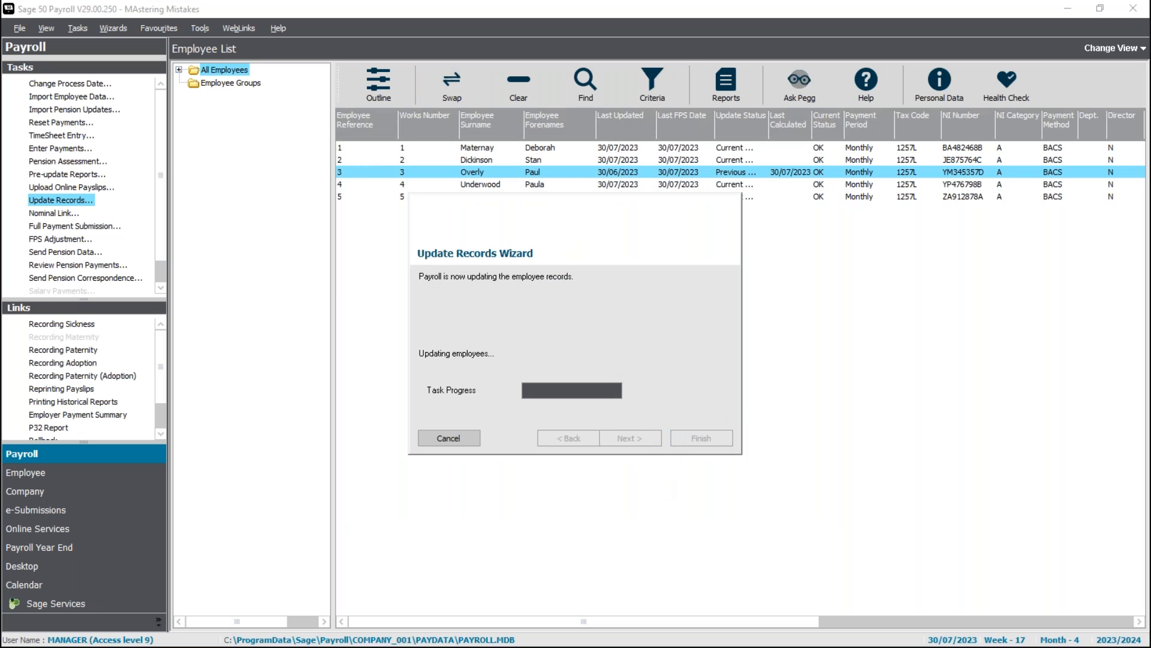
click(690, 388)
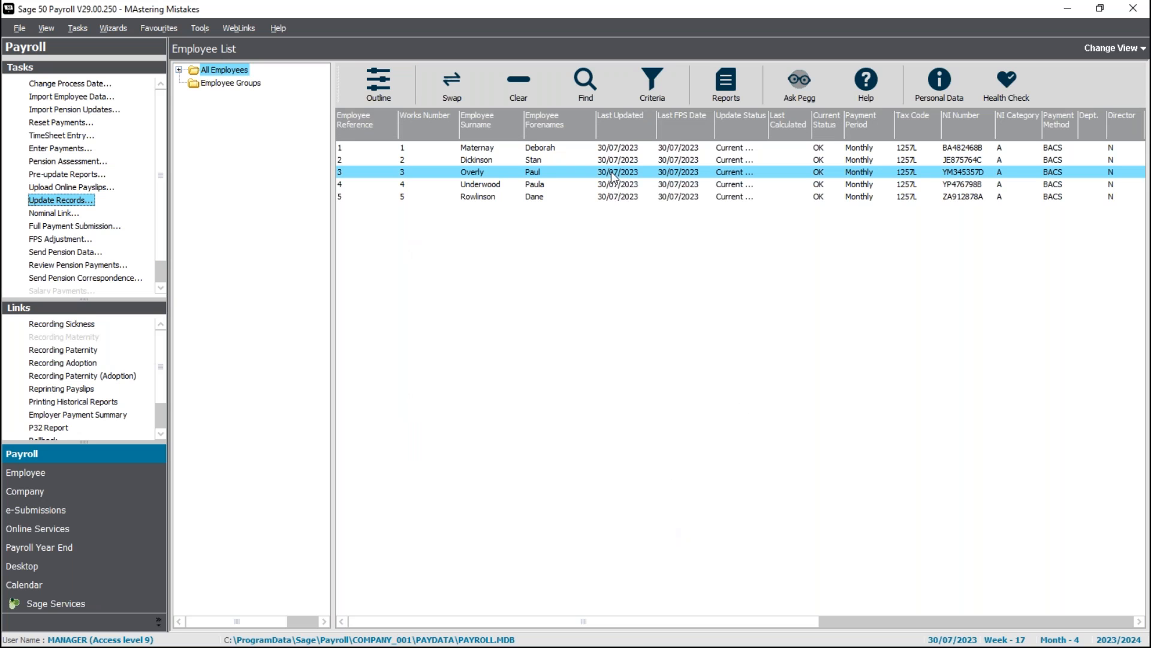
Submit a Full Payment Submission Adjustment to HMRC for employee 3's Month 4 figures and close the finished submission
click(65, 240)
double_click(63, 239)
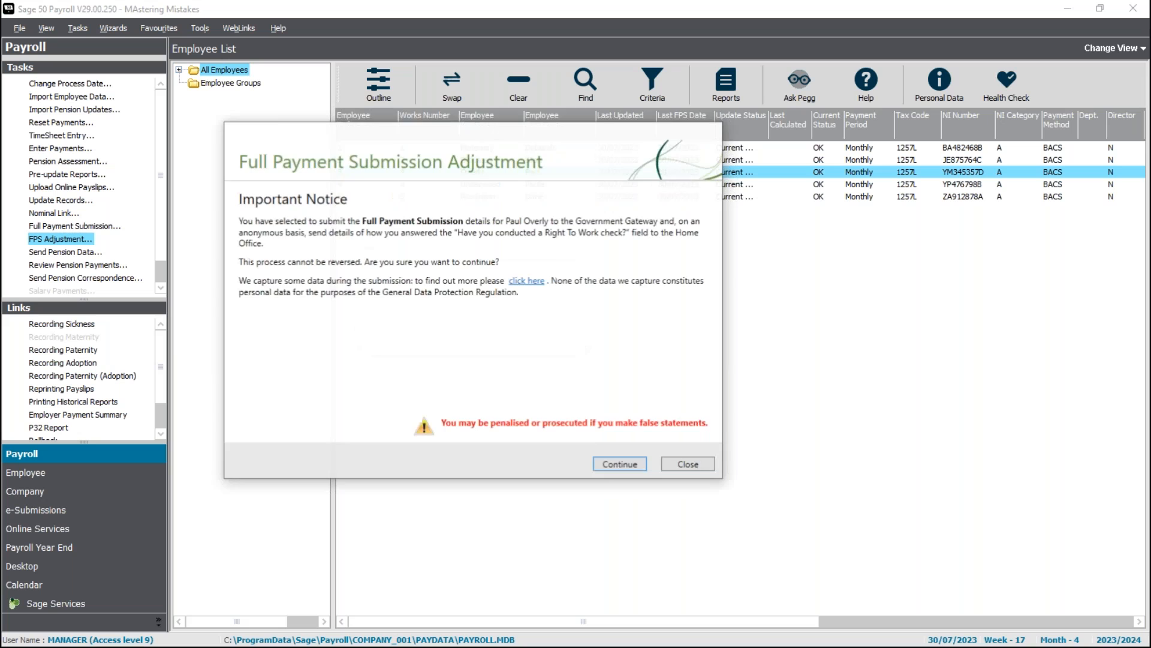
click(619, 466)
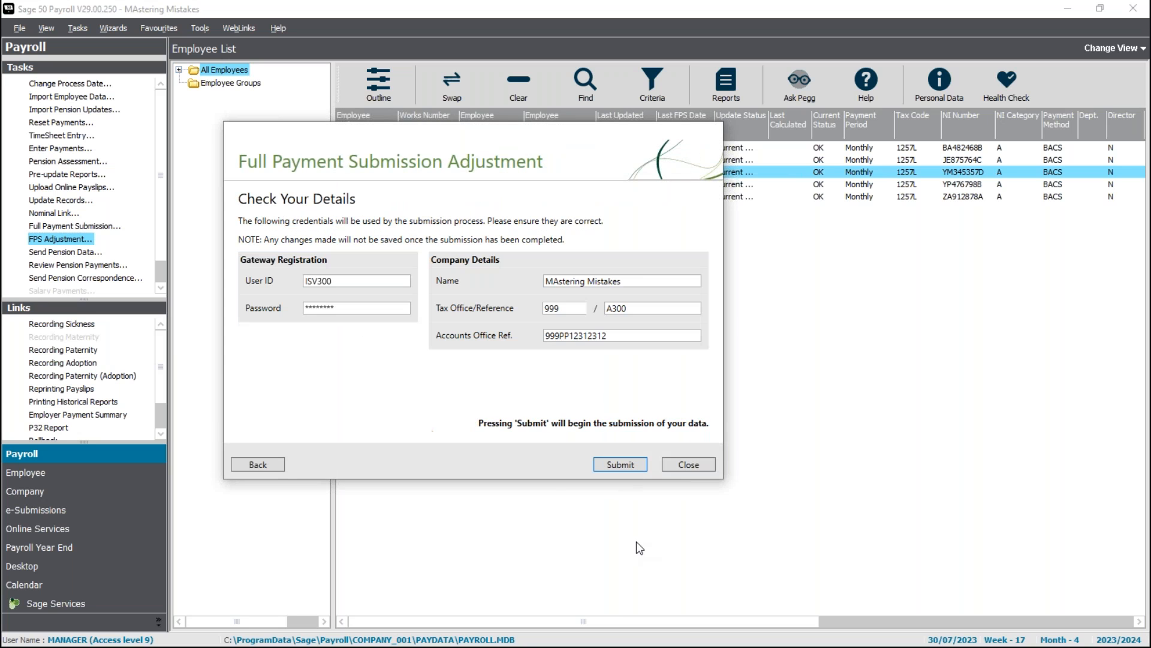
click(612, 463)
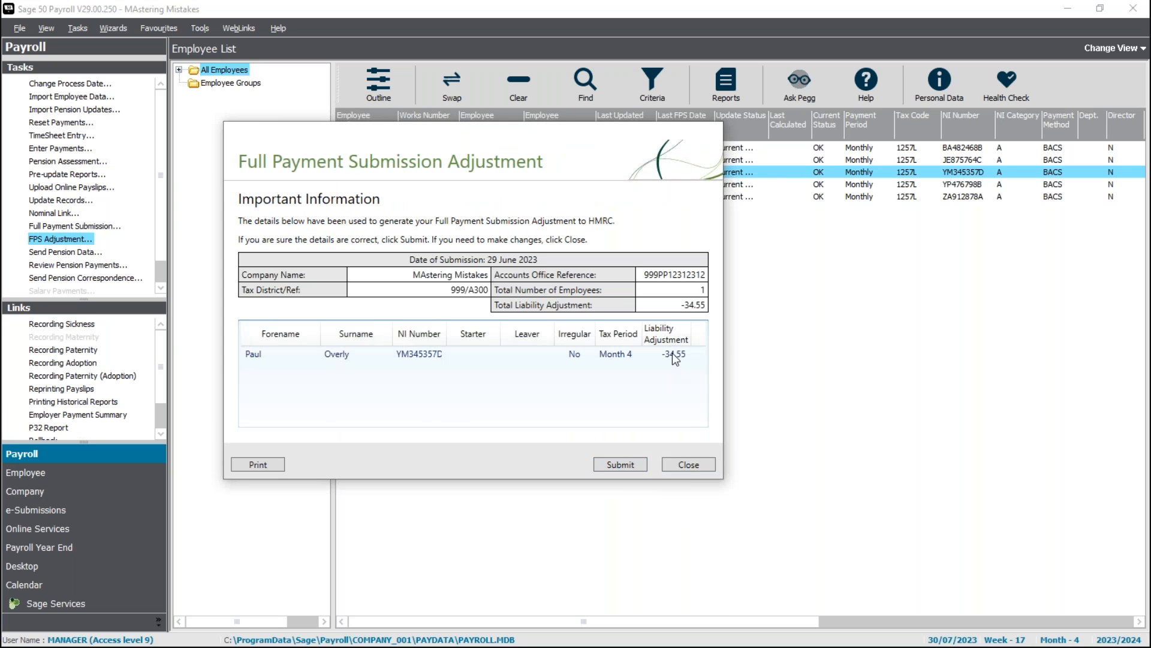
click(624, 466)
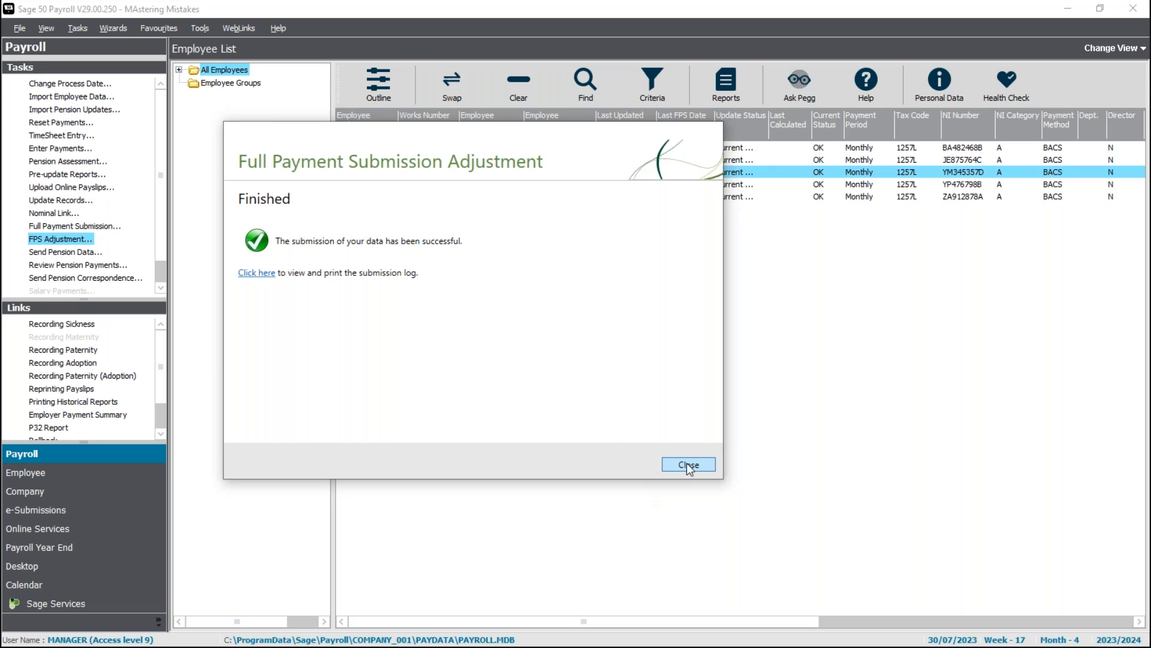
click(687, 465)
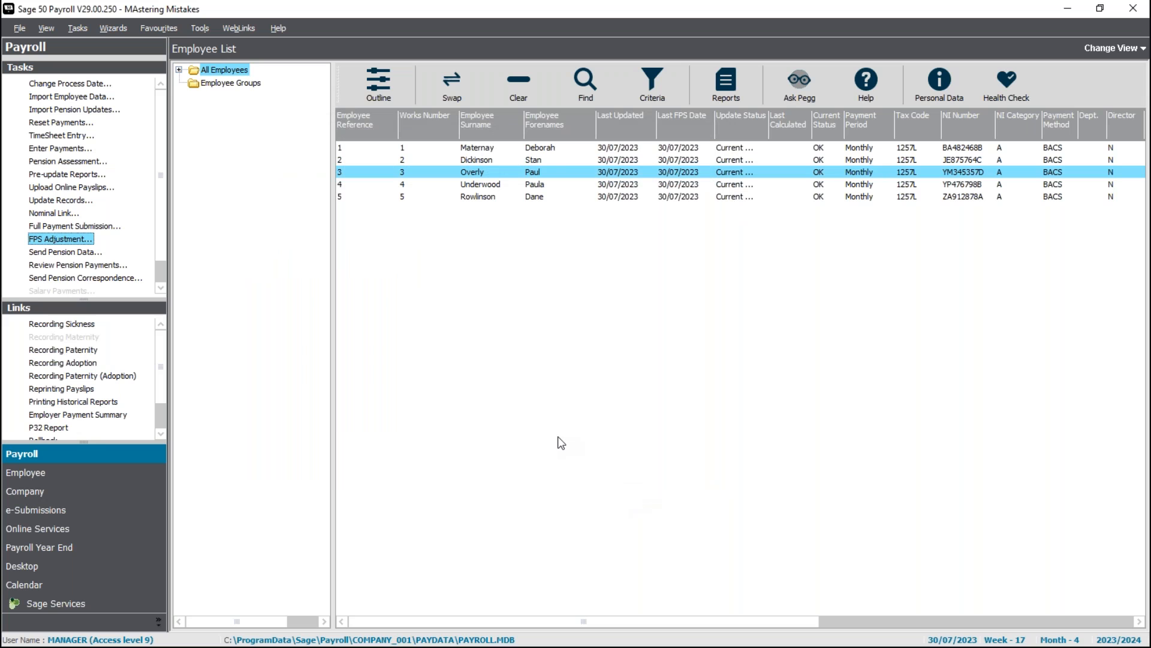